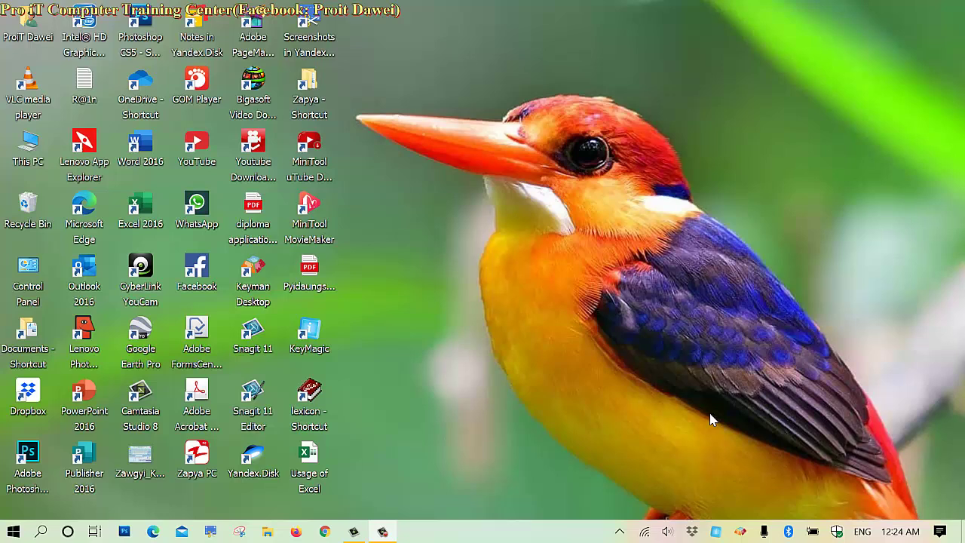
# - Launch Excel from the 'Usage of Excel' desktop file, then minimise it to show the desktop
pyautogui.doubleClick(305, 450)
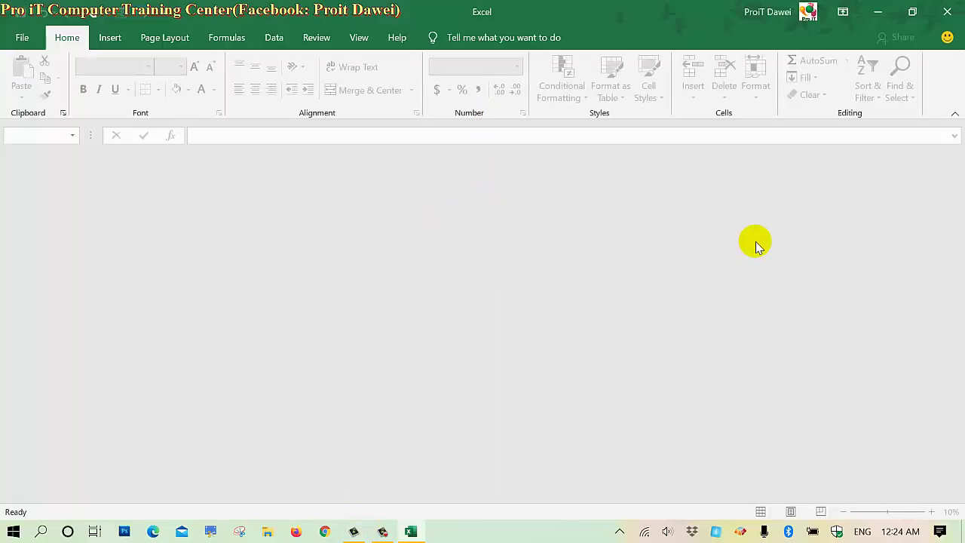
pyautogui.click(886, 13)
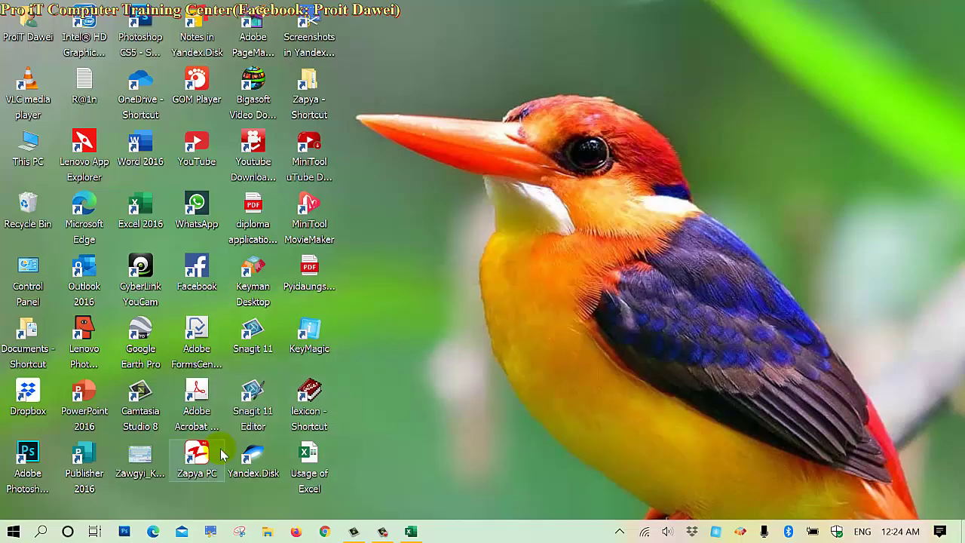
# - Reopen Usage of Excel and set Sheet1's Data Validation rule to allow Date values
pyautogui.doubleClick(320, 479)
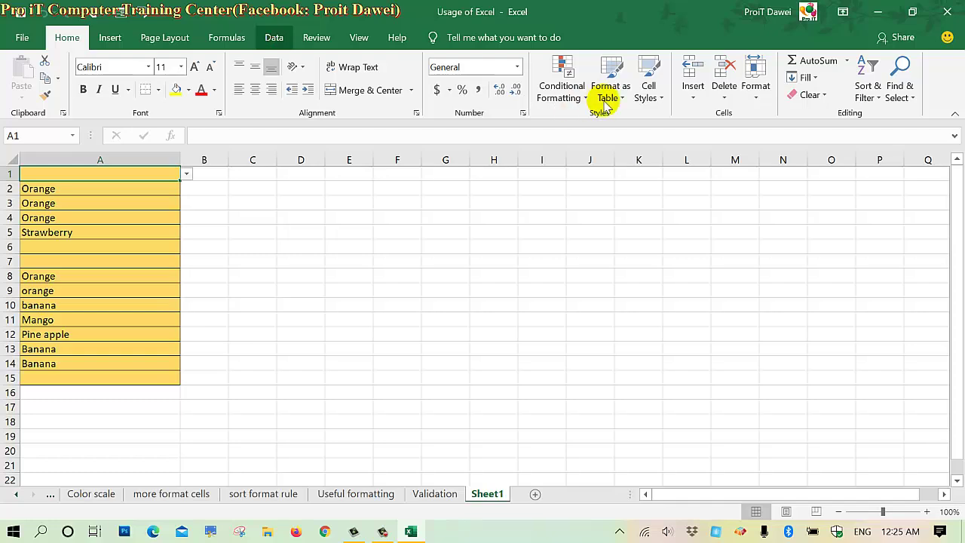
pyautogui.click(274, 38)
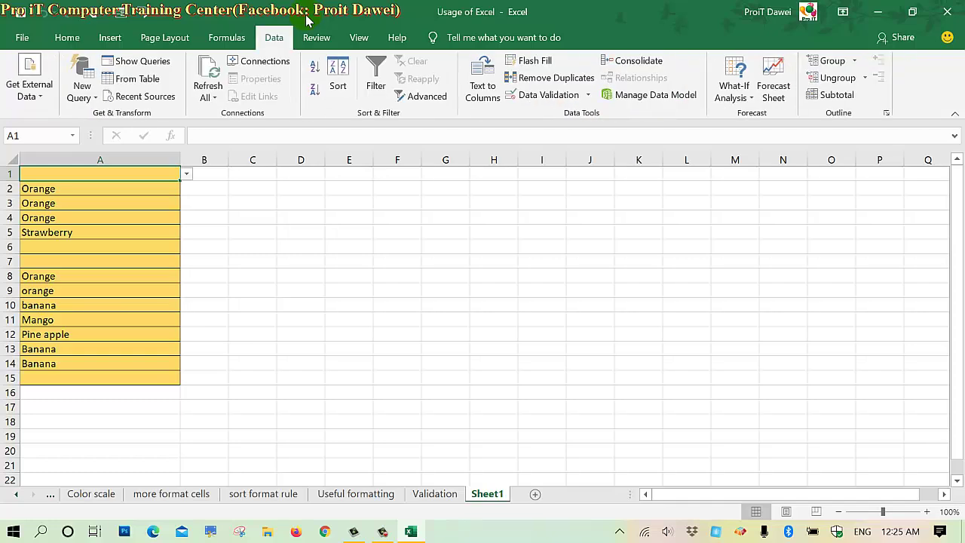
pyautogui.click(564, 97)
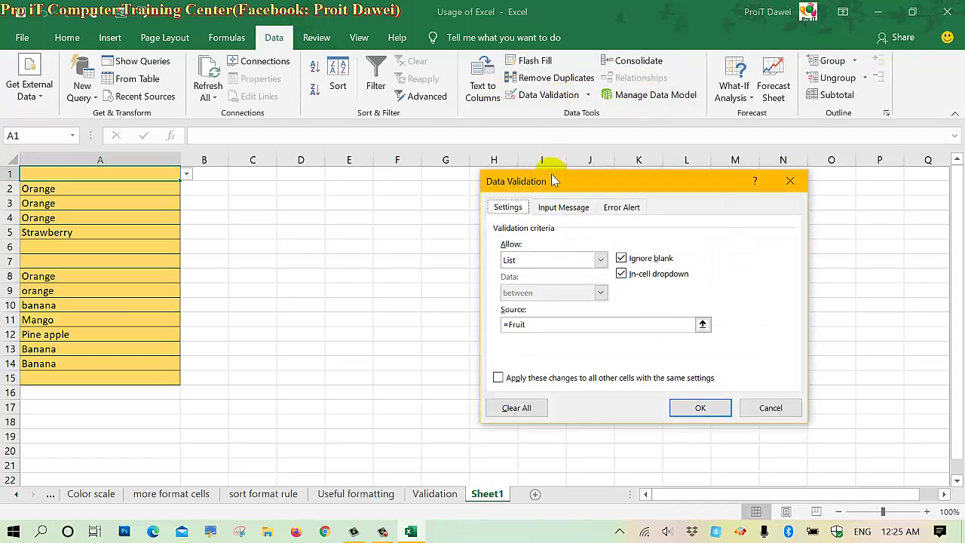
pyautogui.moveTo(552, 181); pyautogui.dragTo(427, 155)
pyautogui.click(416, 234)
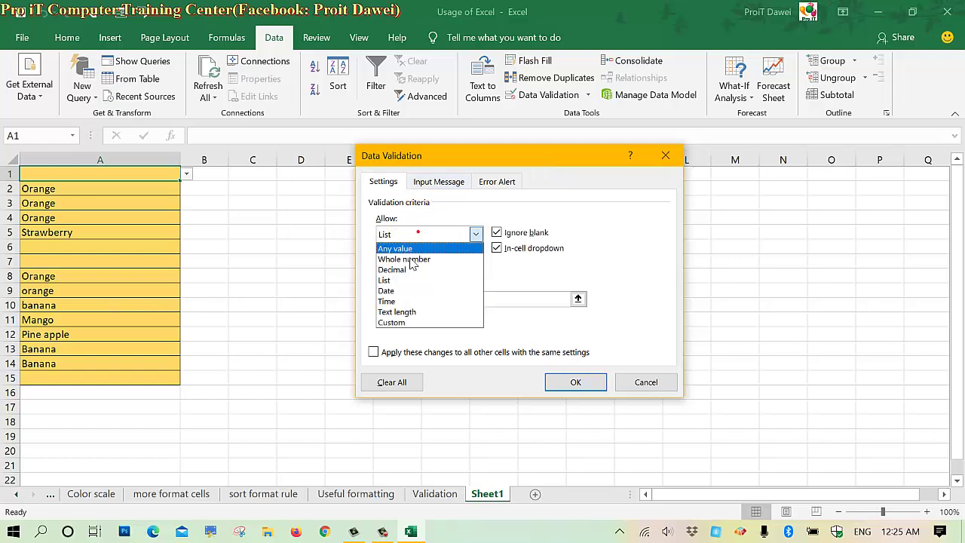
pyautogui.click(398, 291)
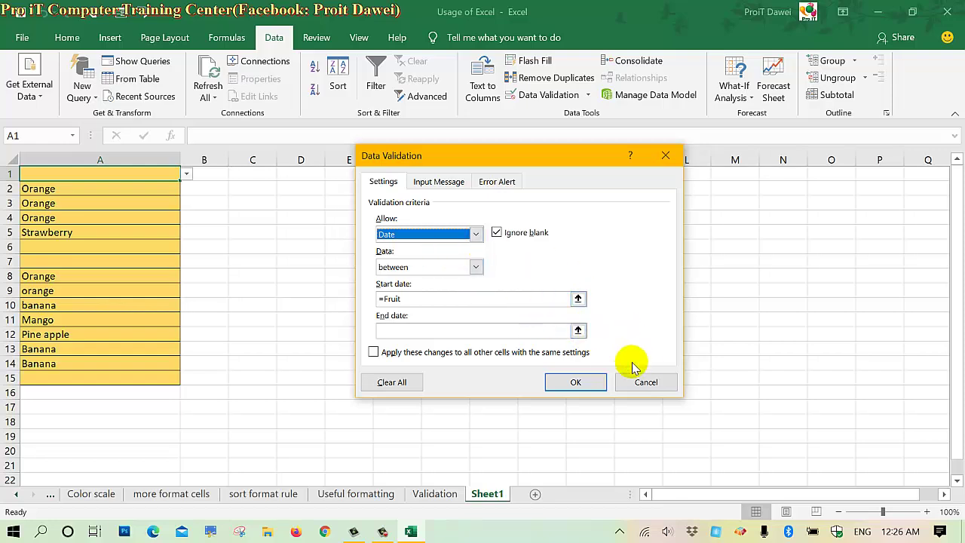
# - Discard the validation change, add a new worksheet, and rename Sheet1 to 'List'
pyautogui.click(647, 382)
pyautogui.click(628, 322)
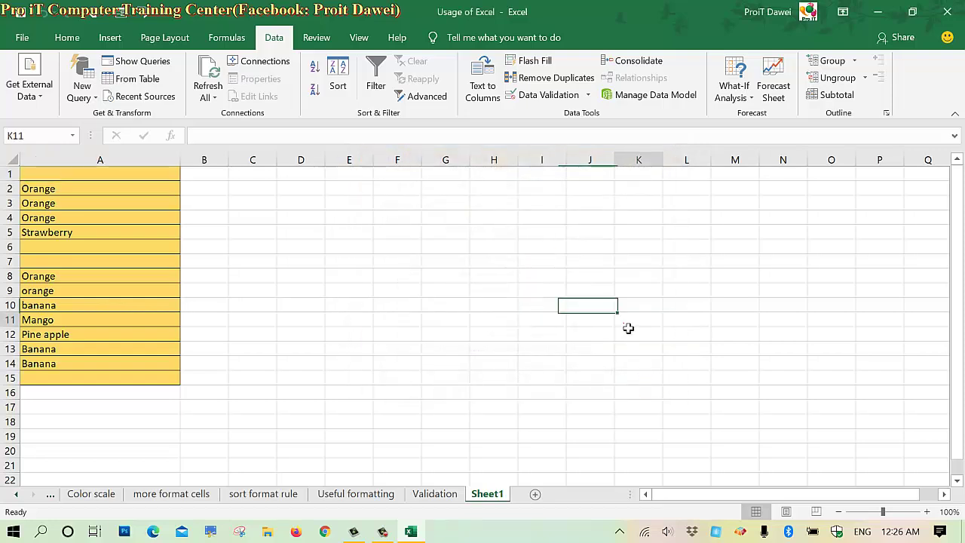
pyautogui.doubleClick(487, 495)
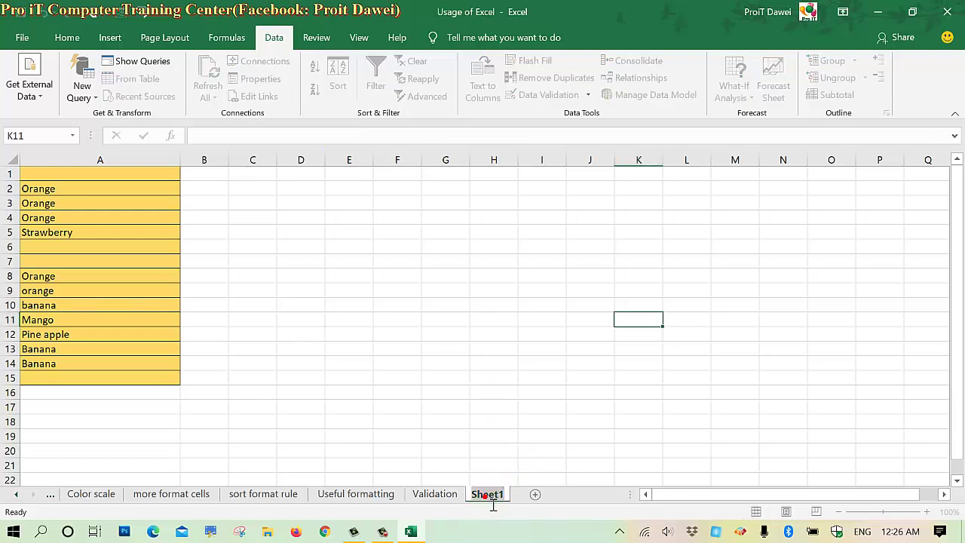
pyautogui.click(535, 494)
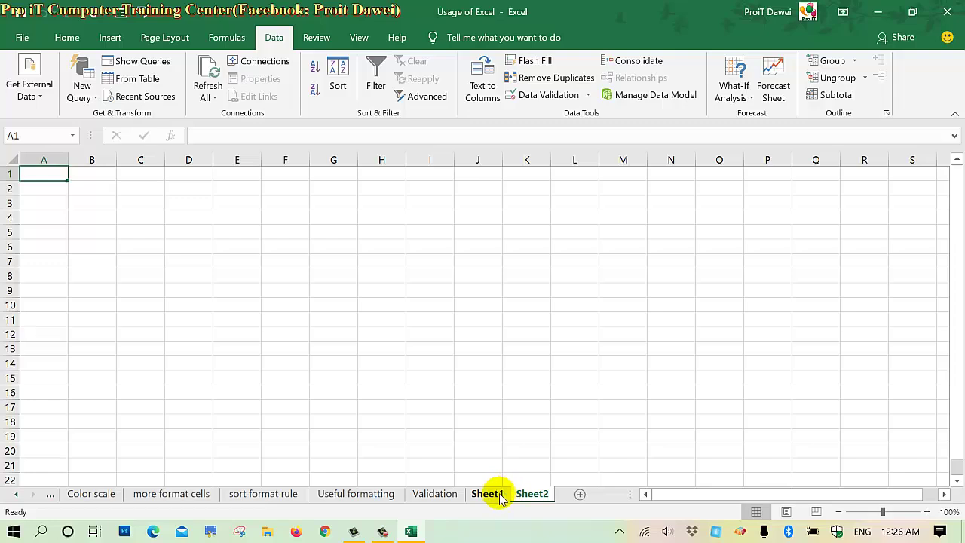
pyautogui.doubleClick(492, 494)
pyautogui.click(507, 498)
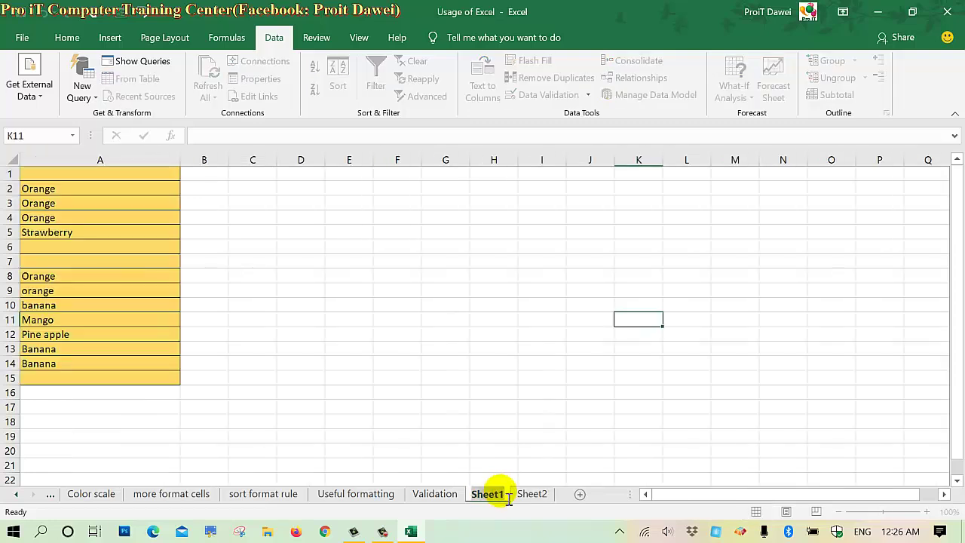
pyautogui.write('List')
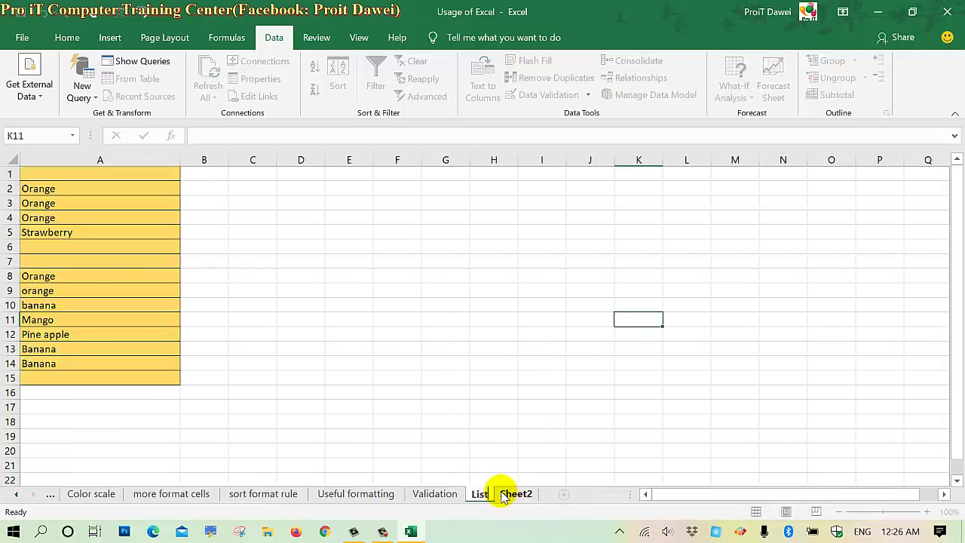
pyautogui.click(514, 495)
# - Type 'Da' in A1, rename Sheet2 to 'Date', and widen column A
pyautogui.write('D')
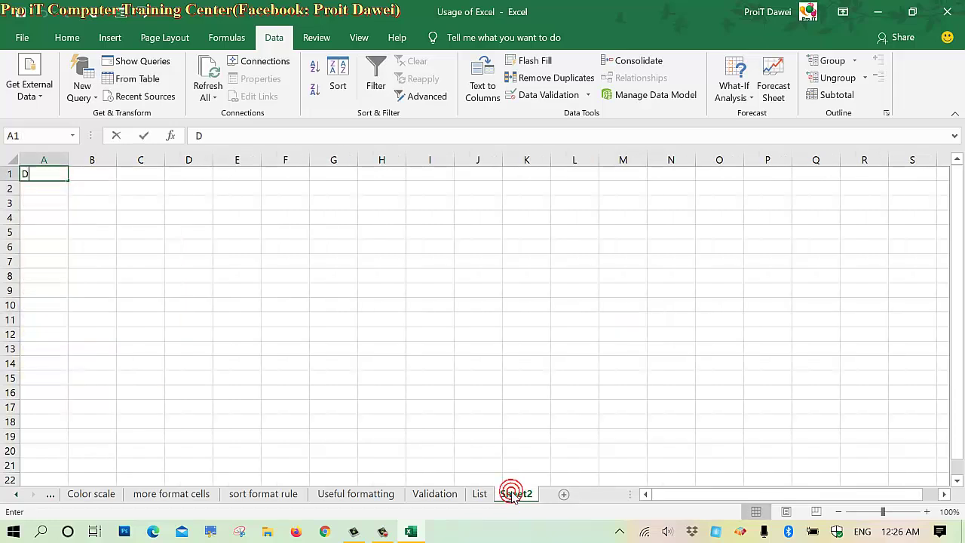
pyautogui.write('a')
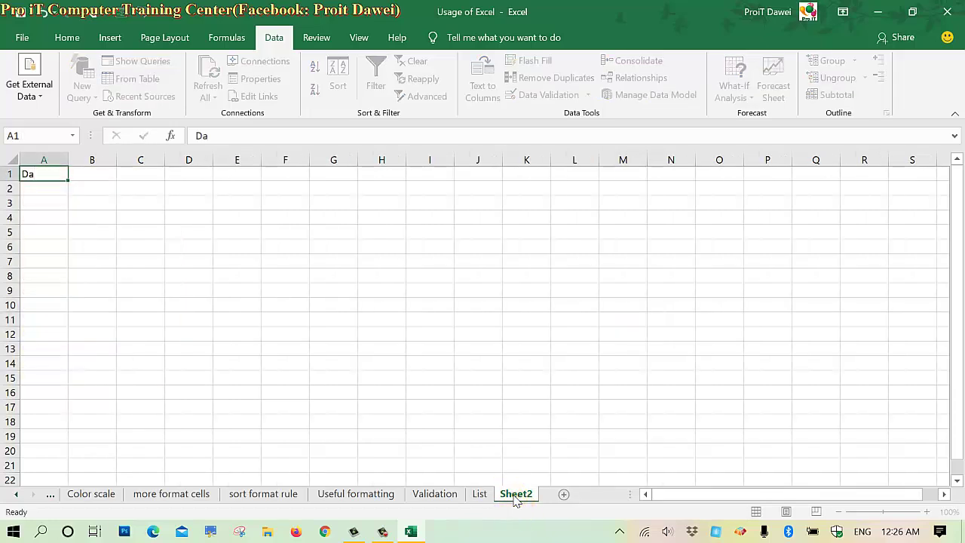
pyautogui.doubleClick(516, 495)
pyautogui.write('Date')
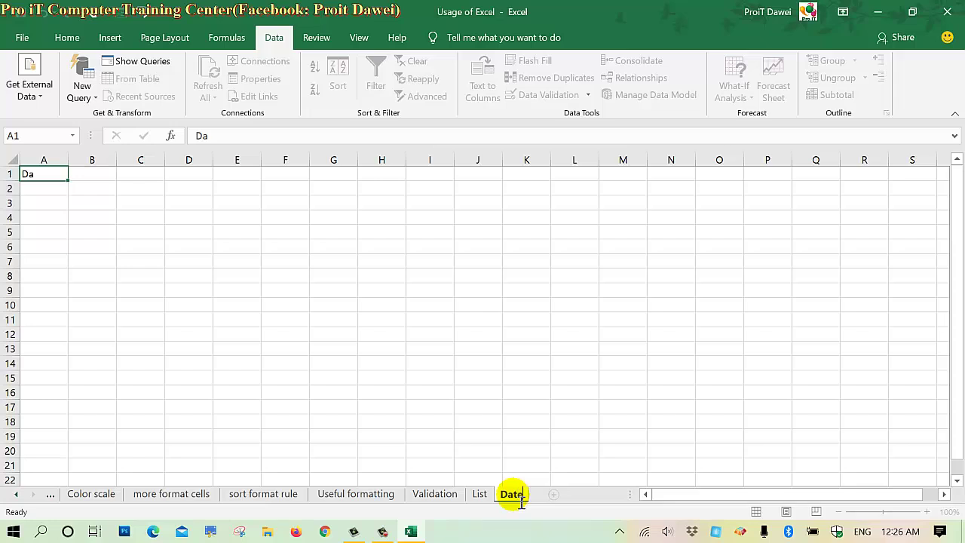
pyautogui.click(525, 379)
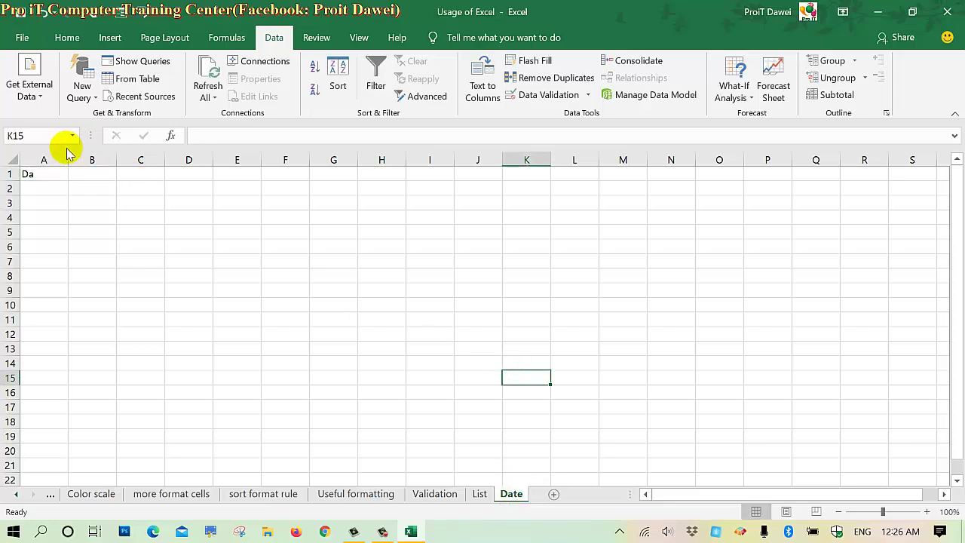
pyautogui.moveTo(68, 159)
pyautogui.mouseDown()
pyautogui.moveTo(149, 176)
pyautogui.moveTo(86, 167)
pyautogui.mouseUp()
# - Enter the headings 'Start Date' in A1 and 'Ende Date' in E1
pyautogui.click(58, 178)
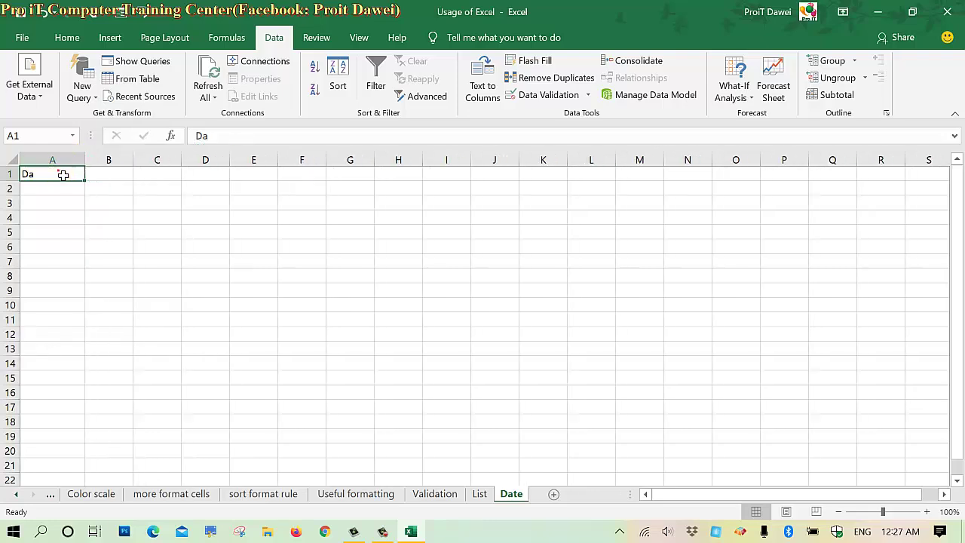
pyautogui.write('Star')
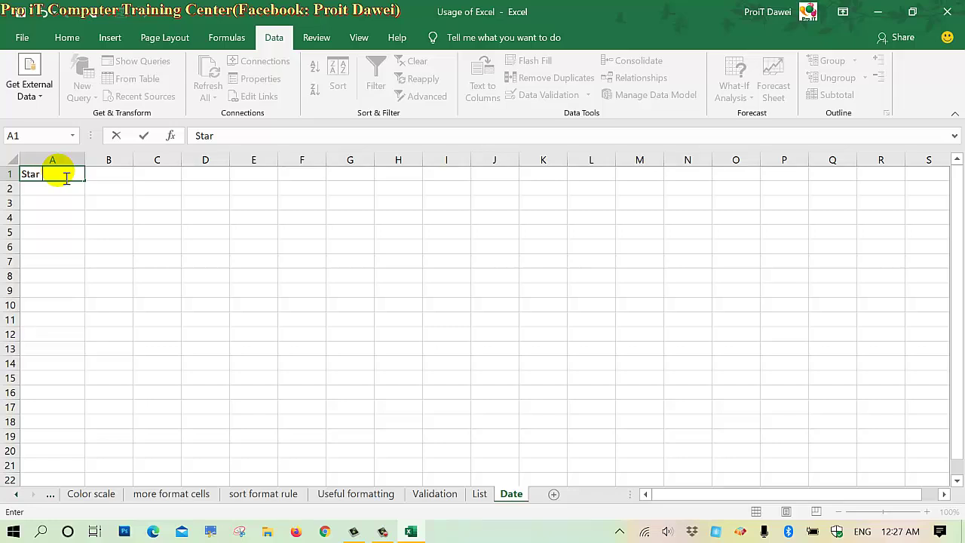
pyautogui.press('BackSpace')
pyautogui.write('rt')
pyautogui.write(' Date')
pyautogui.click(117, 174)
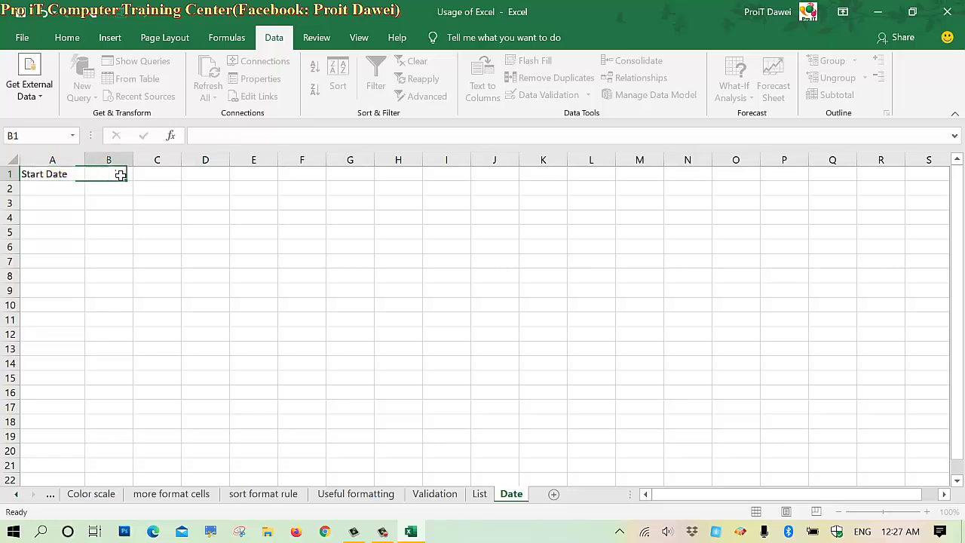
pyautogui.click(252, 178)
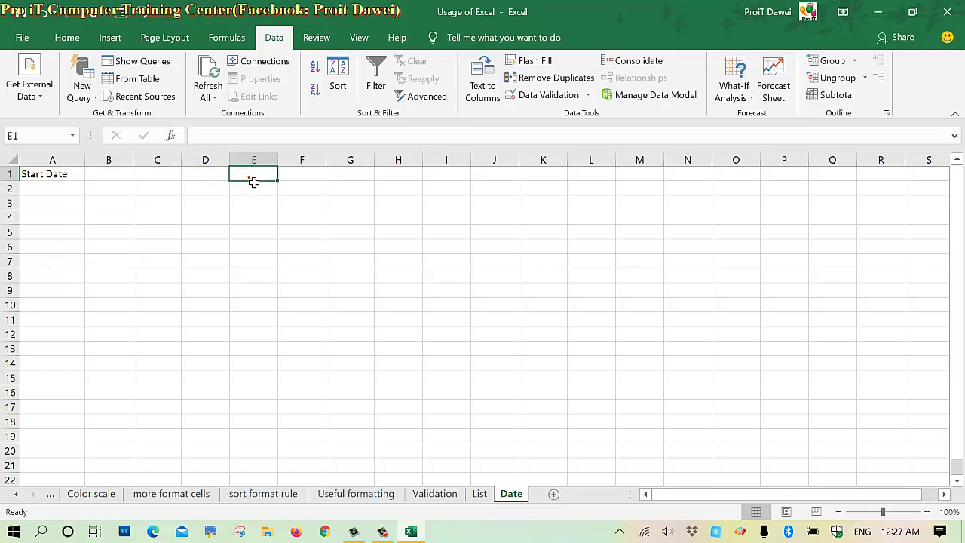
pyautogui.write('Ende ')
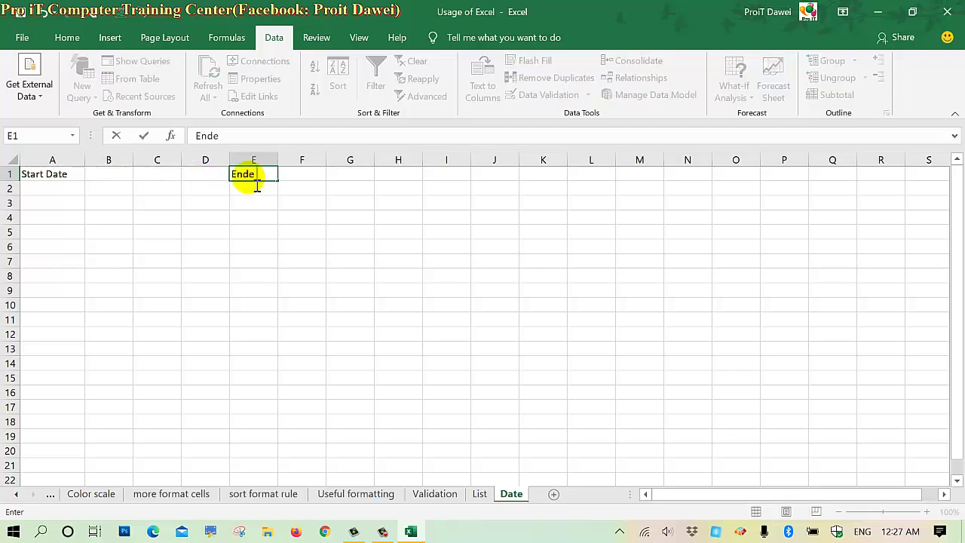
pyautogui.write('Datre')
pyautogui.press('BackSpace')
pyautogui.press('BackSpace')
pyautogui.write('e')
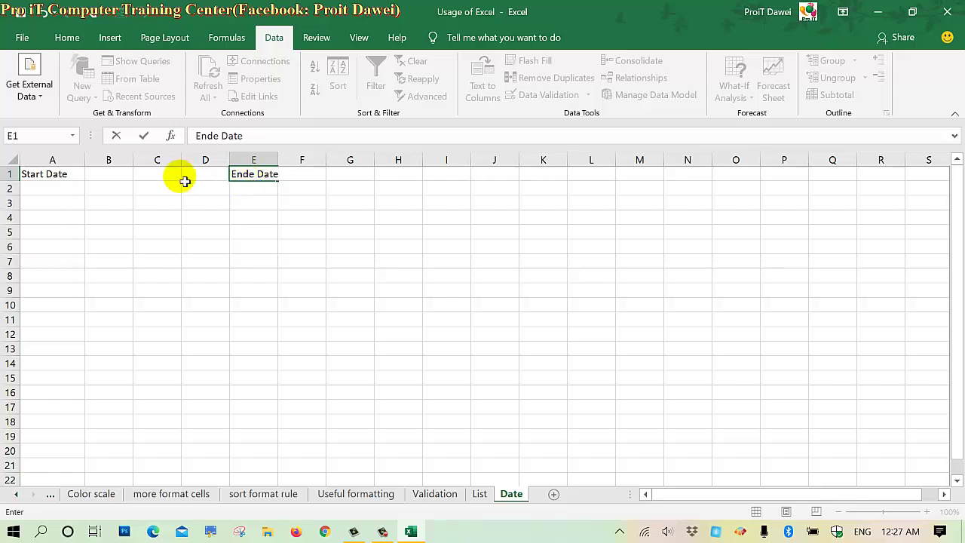
pyautogui.click(107, 176)
# - Insert today's date 25-07-2020 in B1, widen column E, and enter =B1+7 in F1
pyautogui.hotkey('ctrl', ';')
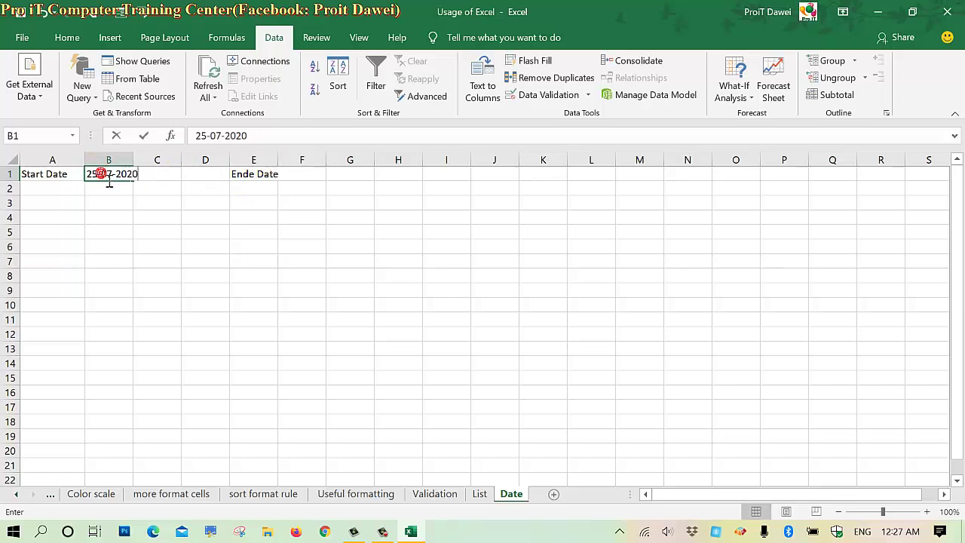
pyautogui.click(287, 176)
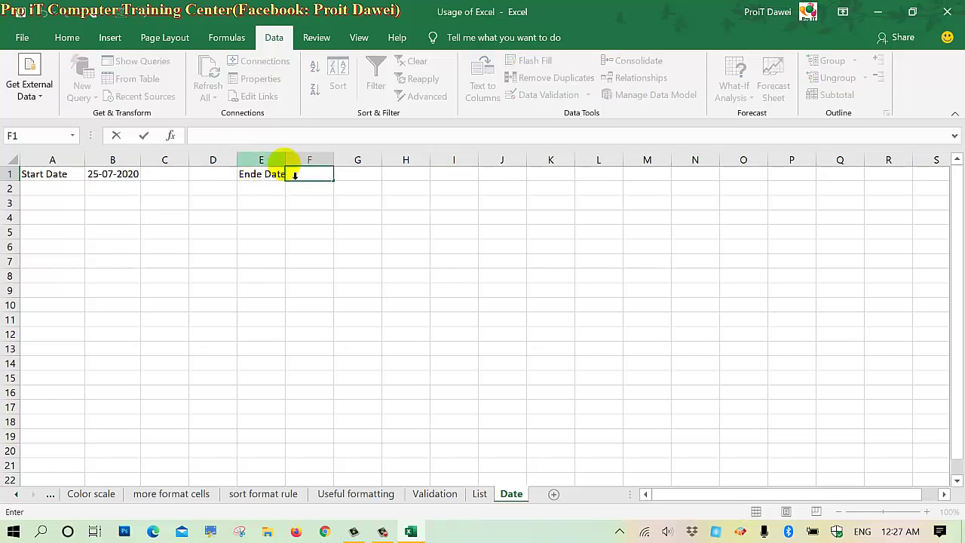
pyautogui.click(279, 160)
pyautogui.moveTo(285, 160); pyautogui.dragTo(370, 160)
pyautogui.click(322, 174)
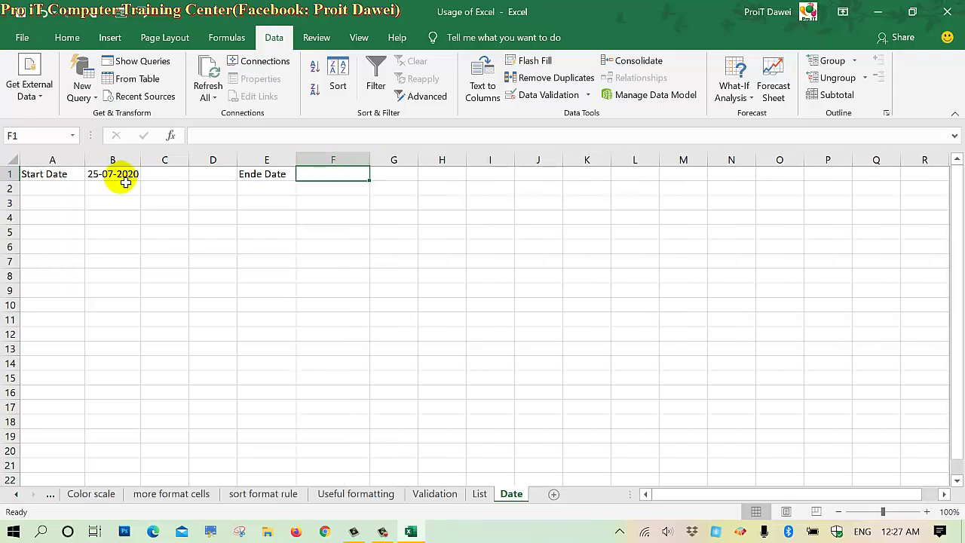
pyautogui.write('=')
pyautogui.click(124, 181)
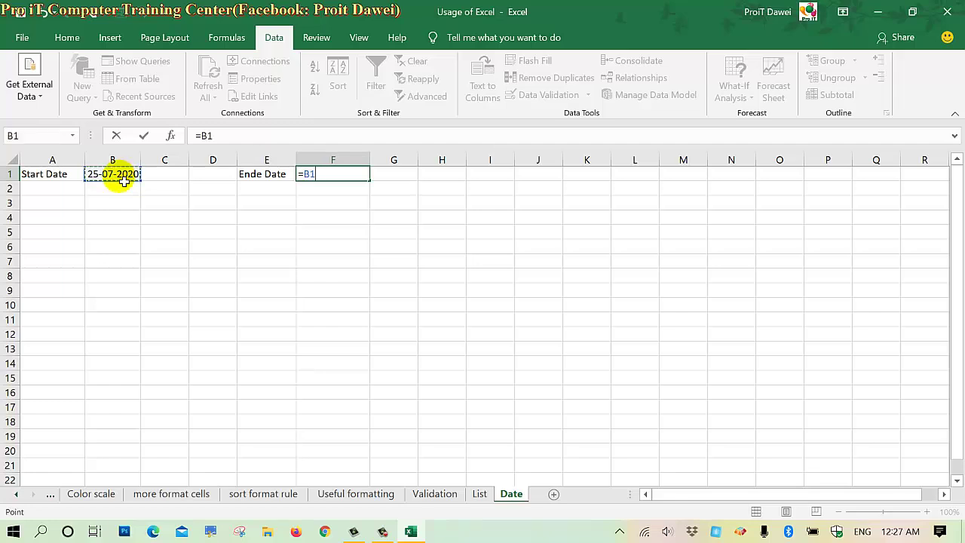
pyautogui.write('+7')
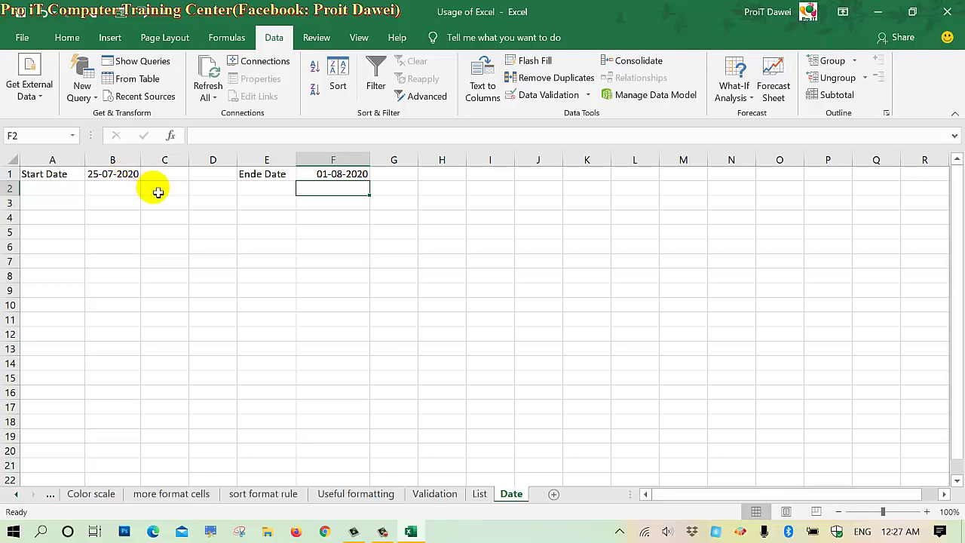
pyautogui.click(331, 173)
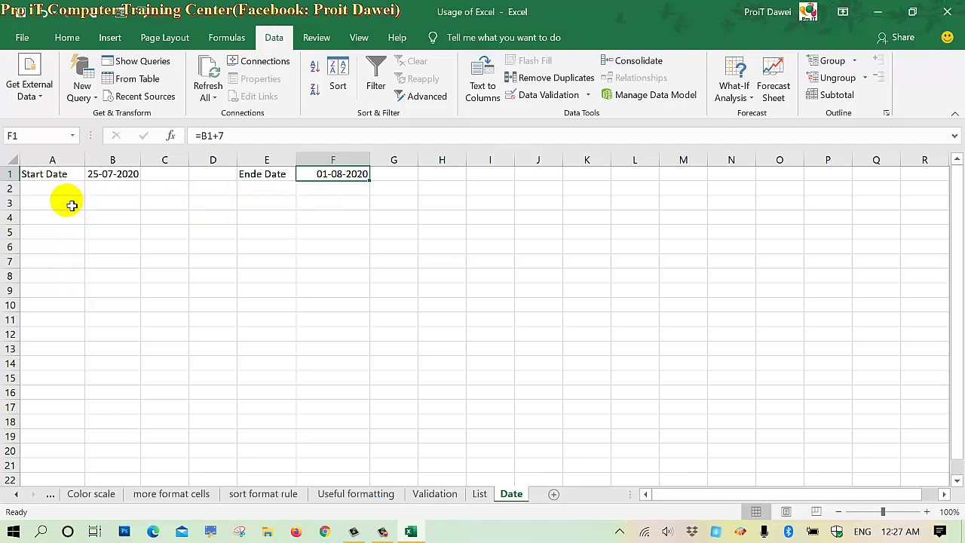
# - Fill cells A3:A14 yellow and set them to No Border
pyautogui.moveTo(72, 205); pyautogui.dragTo(47, 374)
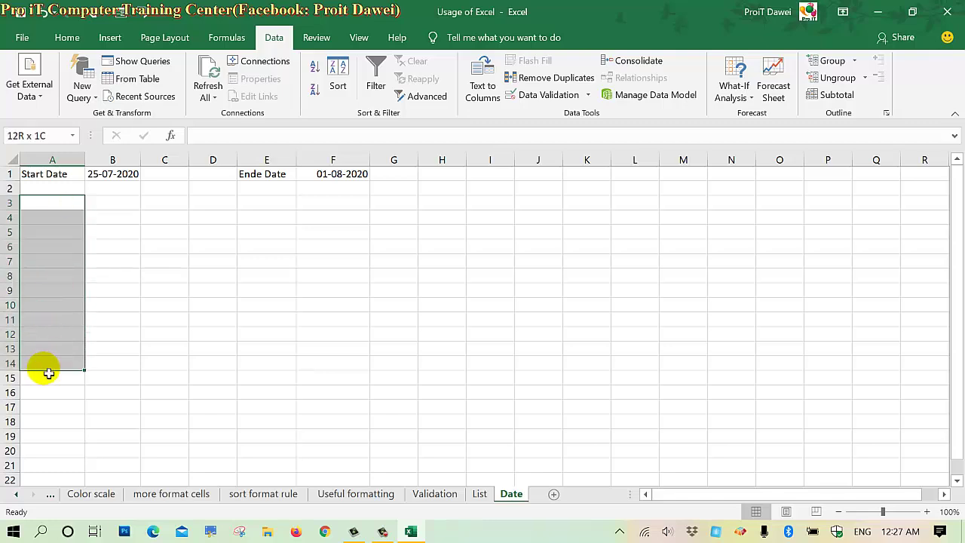
pyautogui.click(67, 39)
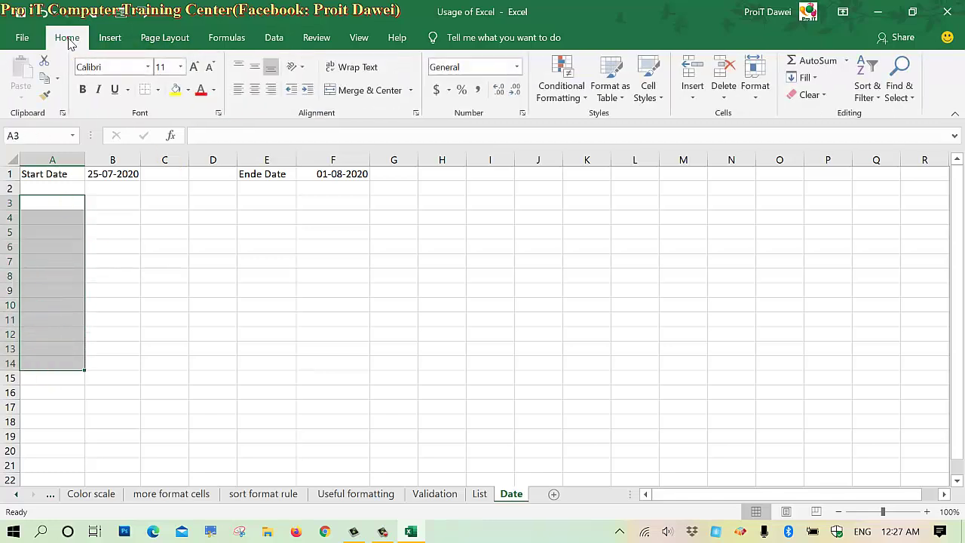
pyautogui.click(177, 90)
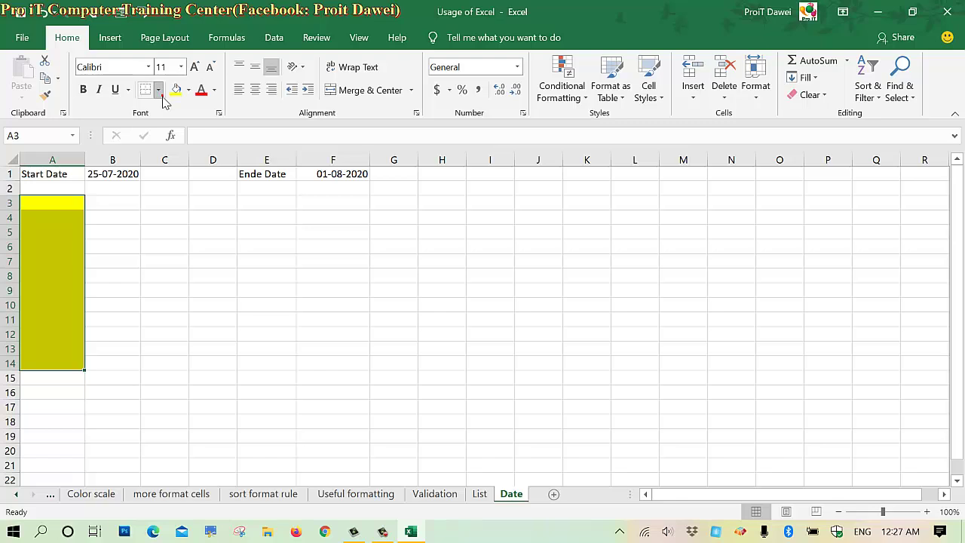
pyautogui.click(159, 92)
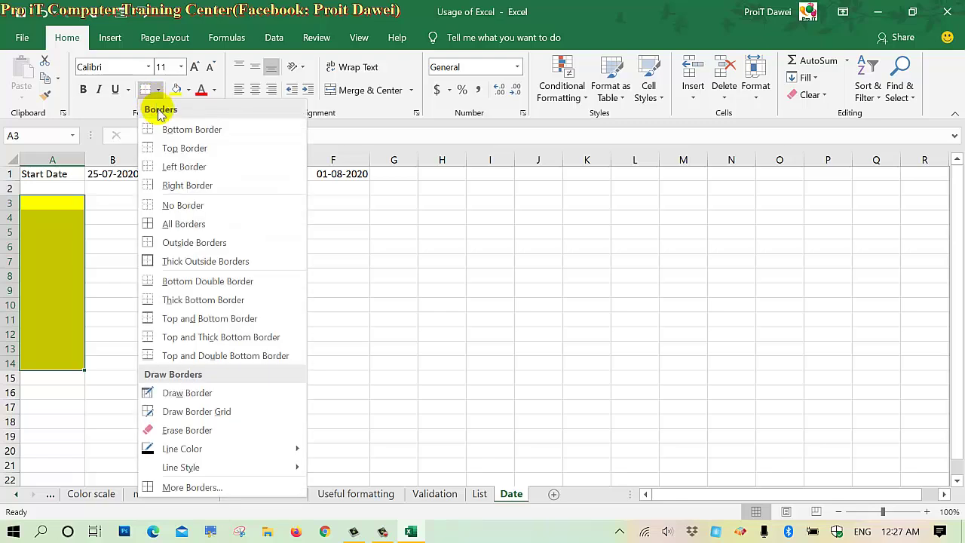
pyautogui.click(184, 213)
# - Widen columns A and B, and extend the yellow fill down to A16
pyautogui.moveTo(64, 203); pyautogui.dragTo(73, 440)
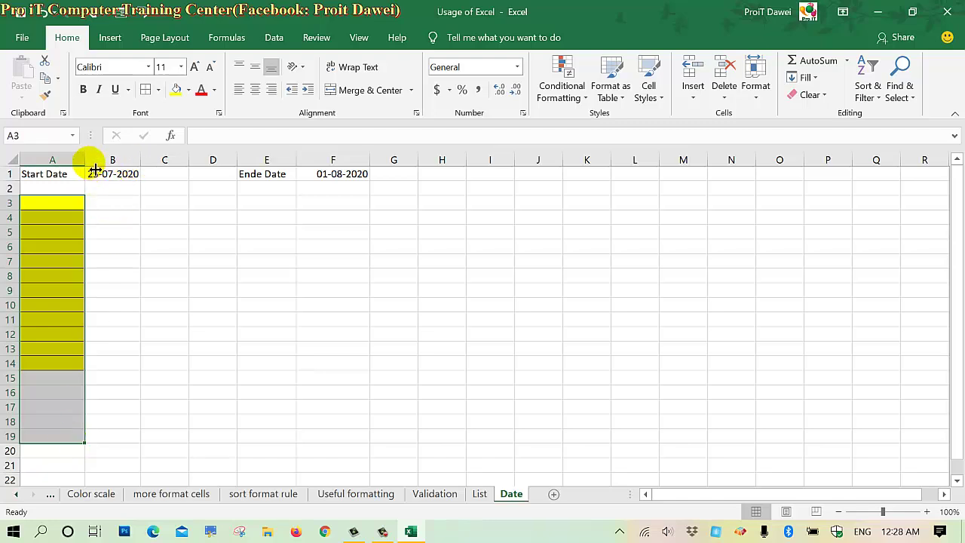
pyautogui.moveTo(95, 169); pyautogui.dragTo(129, 168)
pyautogui.scroll(2, 126, 249)
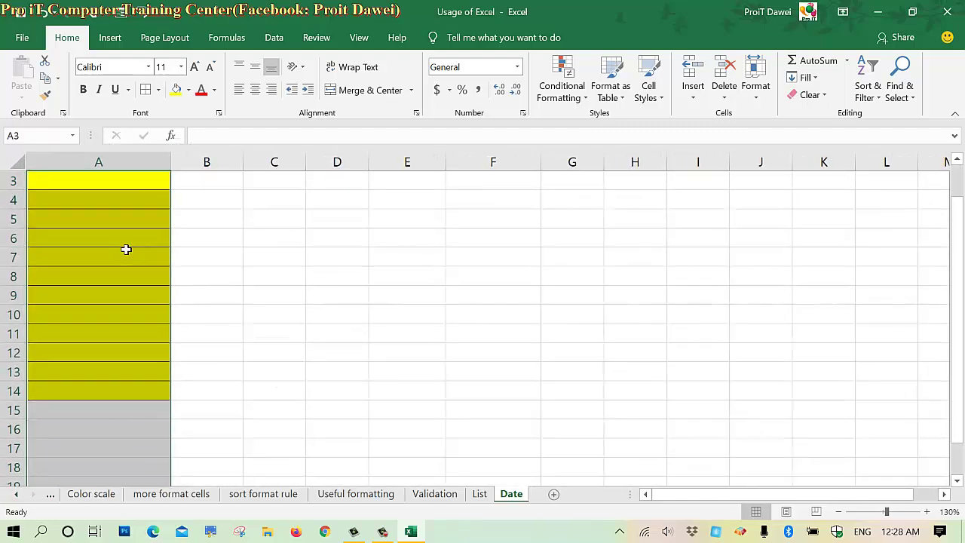
pyautogui.click(126, 246)
pyautogui.scroll(1, 126, 249)
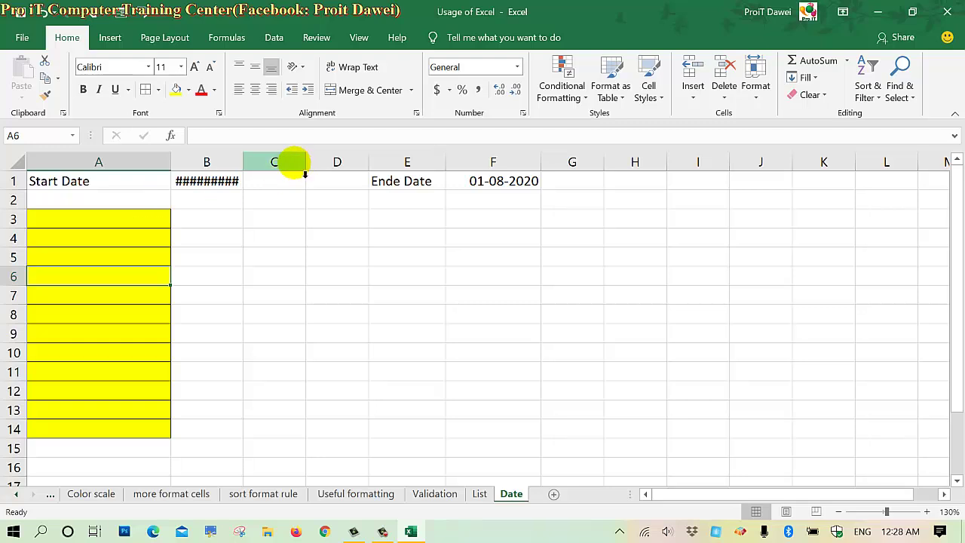
pyautogui.moveTo(249, 169); pyautogui.dragTo(262, 169)
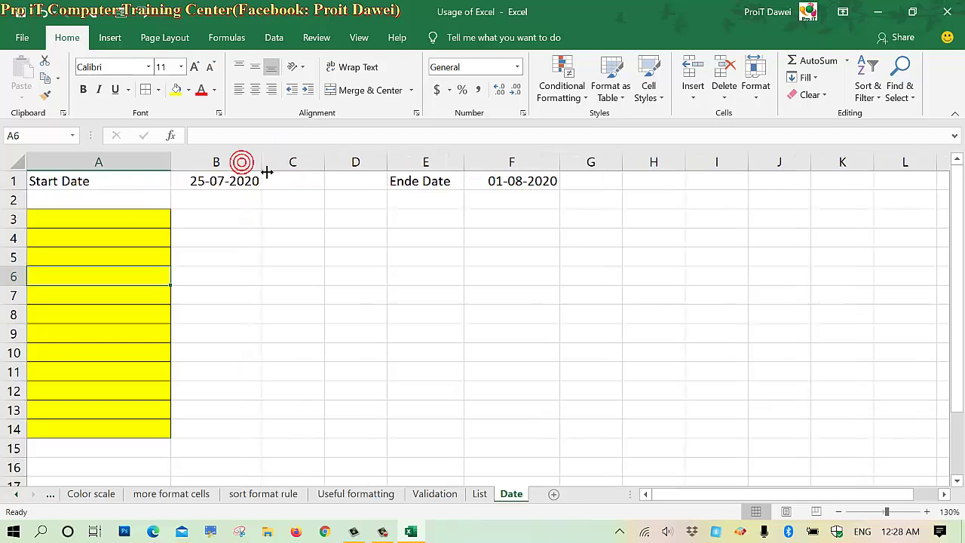
pyautogui.moveTo(141, 220); pyautogui.dragTo(119, 465)
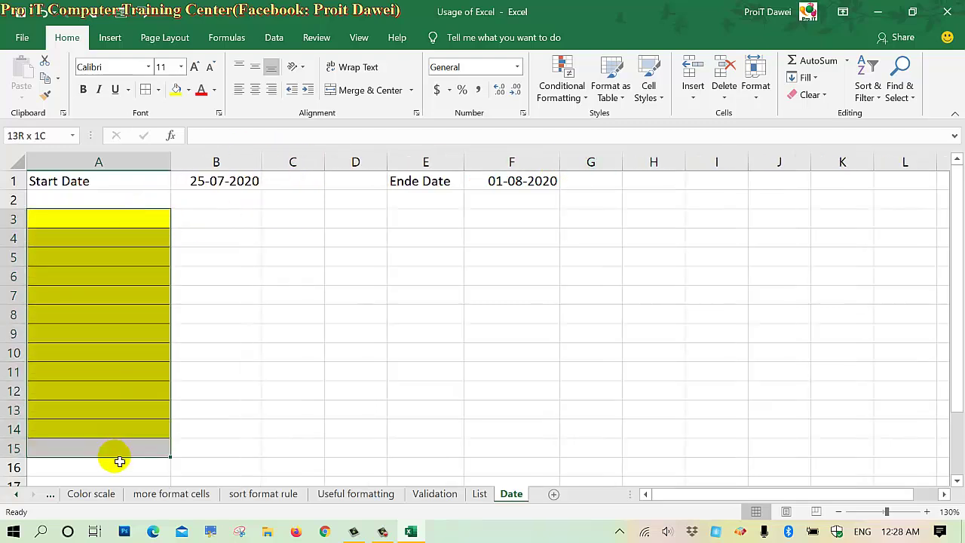
pyautogui.click(176, 89)
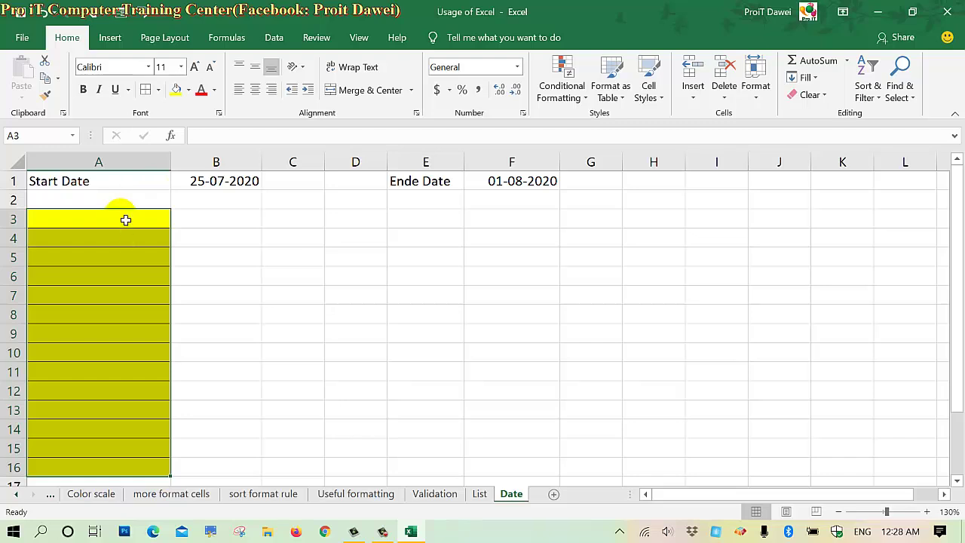
pyautogui.moveTo(125, 218); pyautogui.dragTo(99, 467)
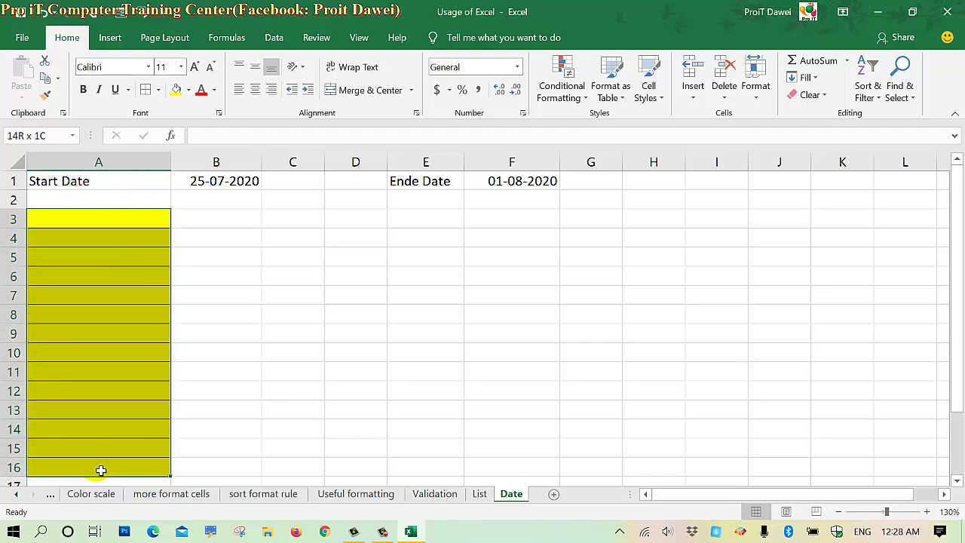
# - Open Data Validation for the yellow cells and allow Date values 'between'
pyautogui.click(274, 37)
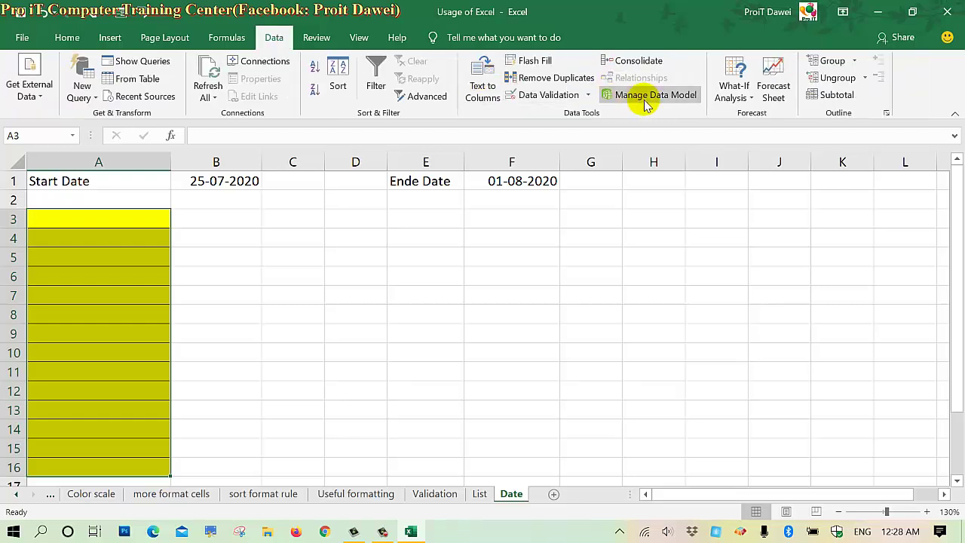
pyautogui.click(554, 100)
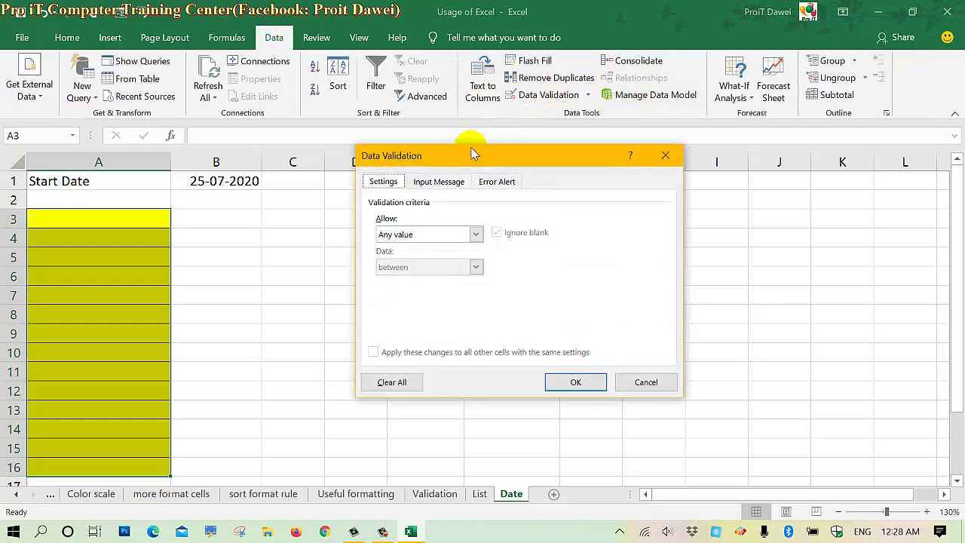
pyautogui.moveTo(466, 151); pyautogui.dragTo(475, 200)
pyautogui.click(420, 282)
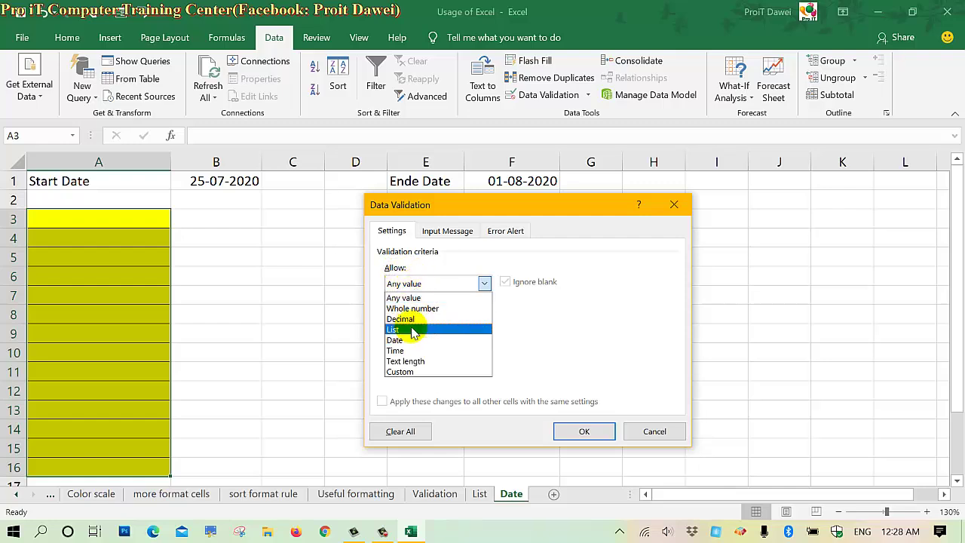
pyautogui.click(408, 341)
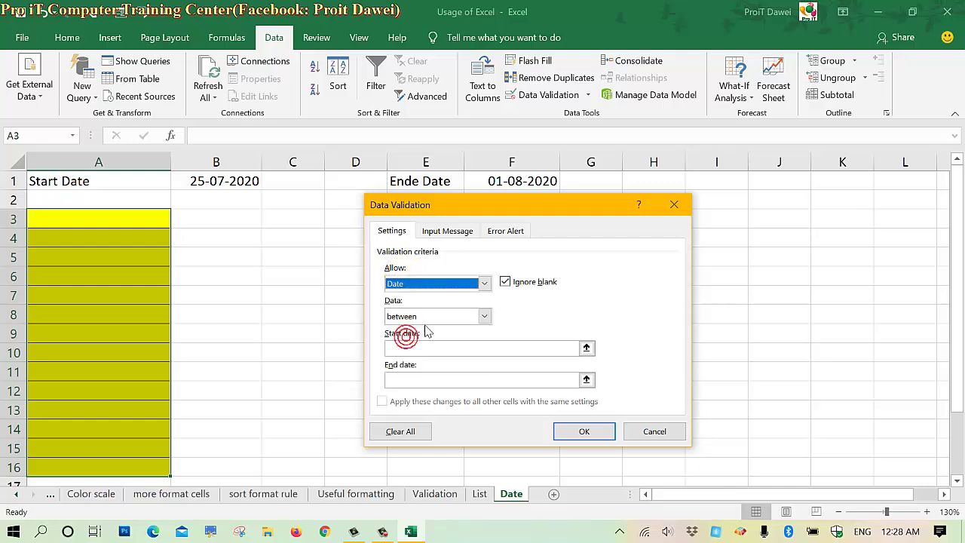
pyautogui.click(429, 317)
pyautogui.click(431, 325)
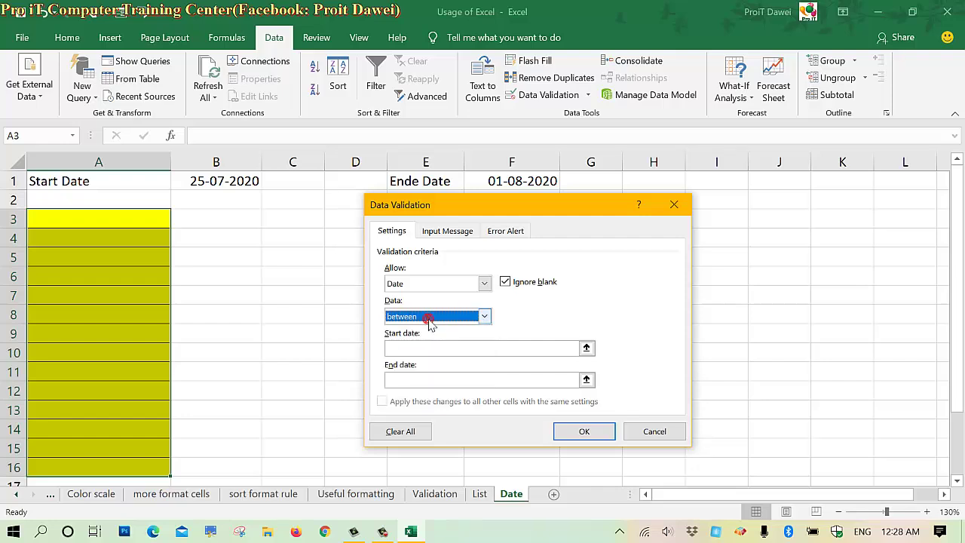
# - Try each date comparison from 'not between' to 'less than or equal to', ending on 'between'
pyautogui.click(430, 318)
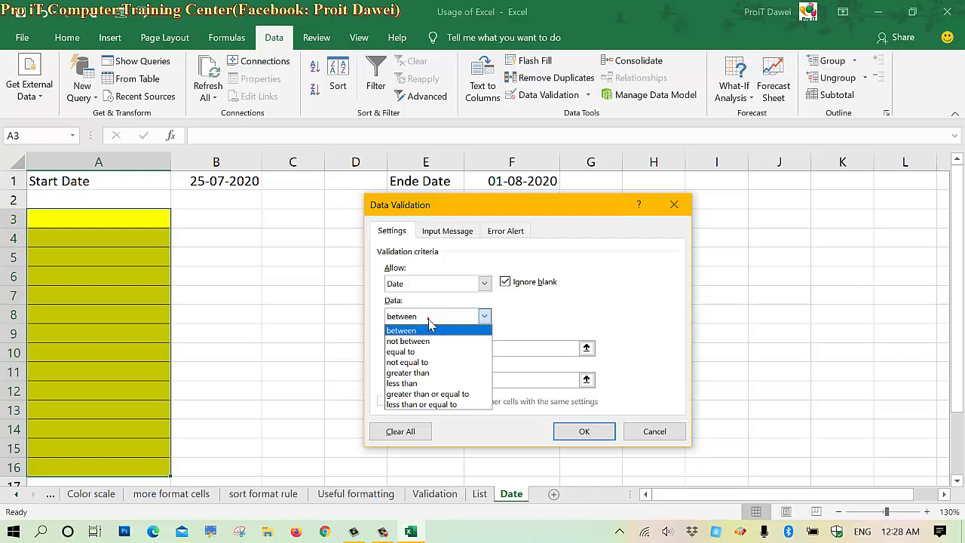
pyautogui.click(424, 341)
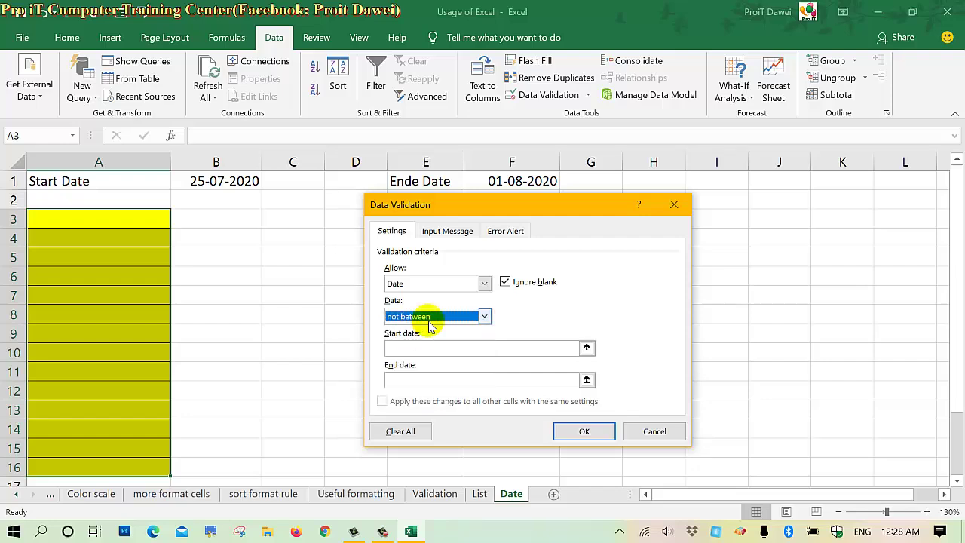
pyautogui.click(431, 320)
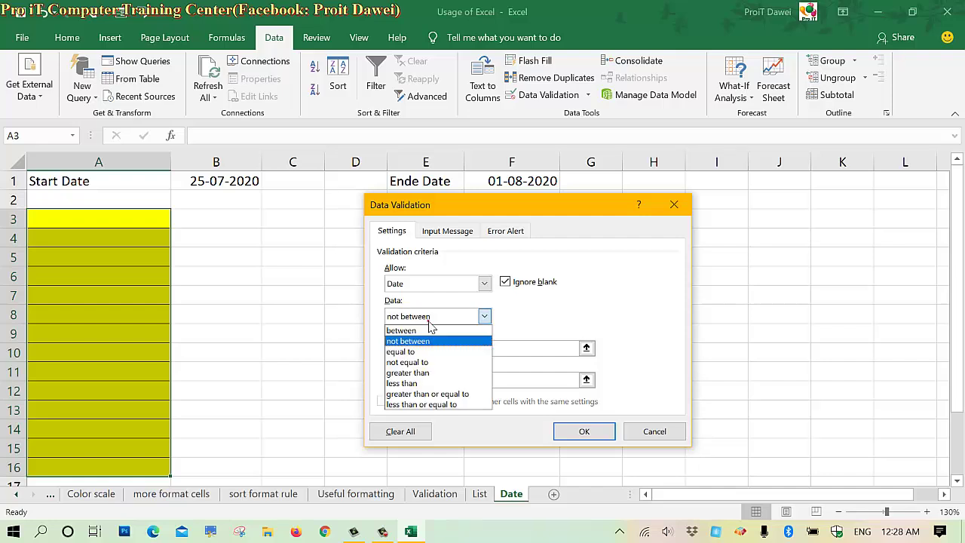
pyautogui.click(417, 351)
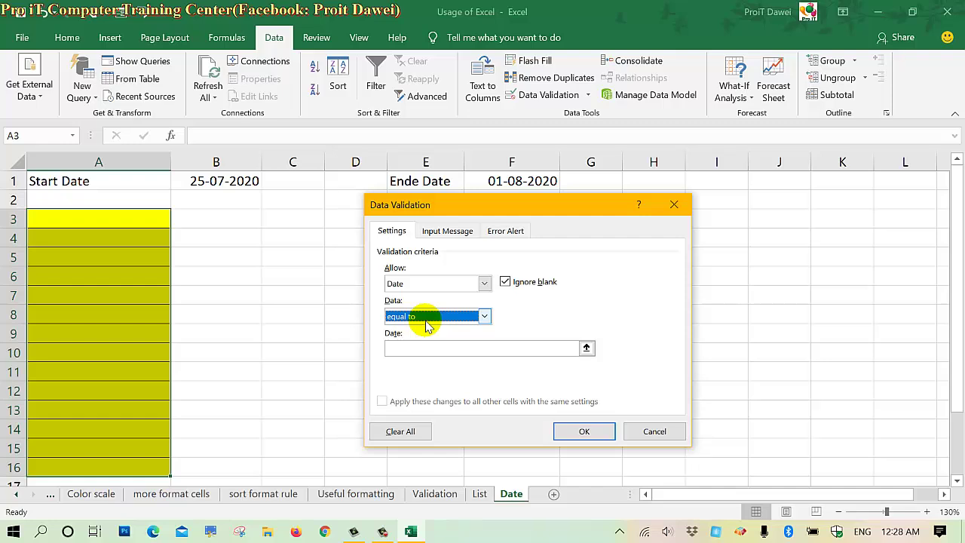
pyautogui.click(426, 321)
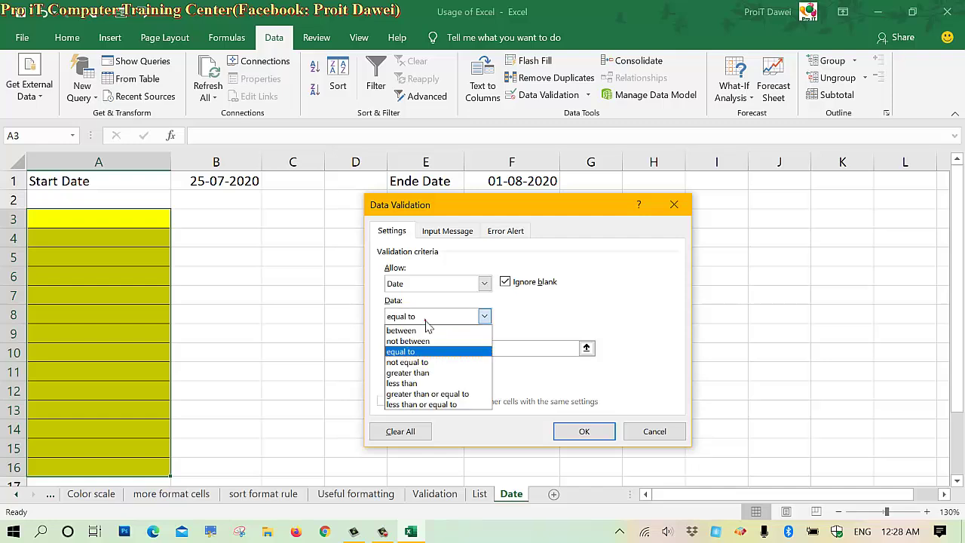
pyautogui.click(407, 365)
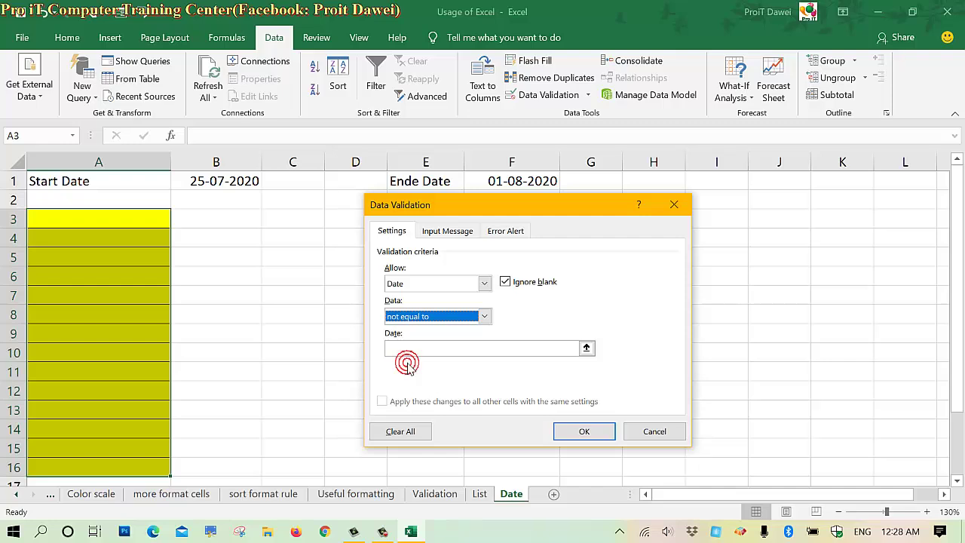
pyautogui.click(427, 317)
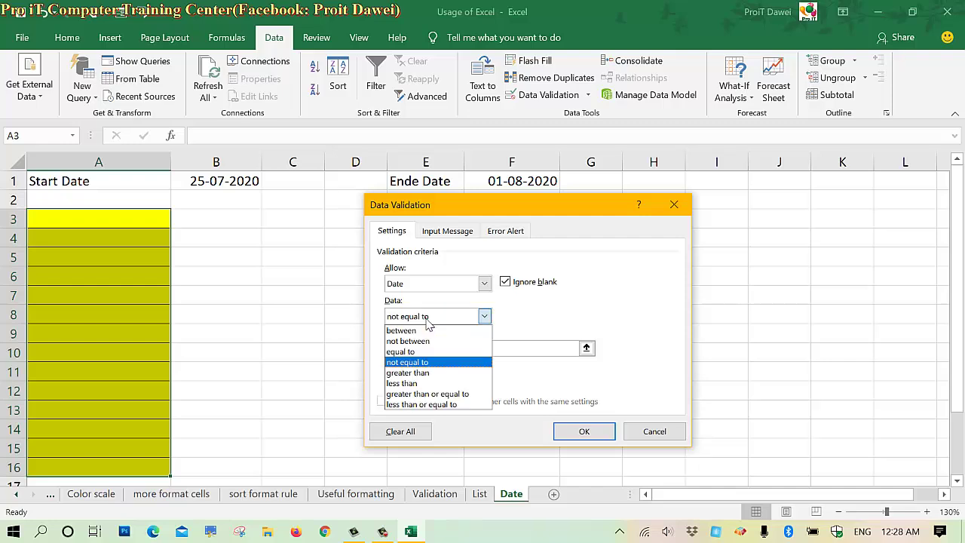
pyautogui.click(405, 374)
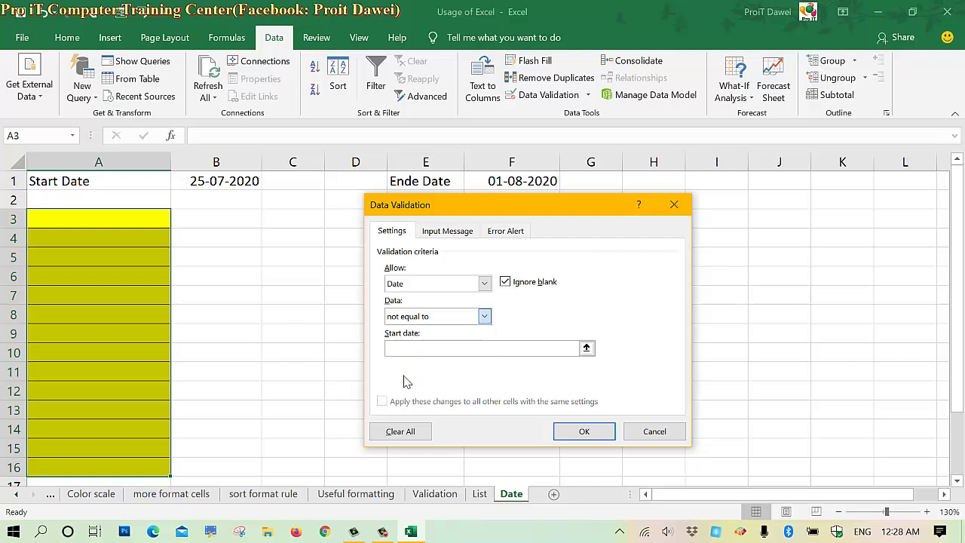
pyautogui.click(452, 321)
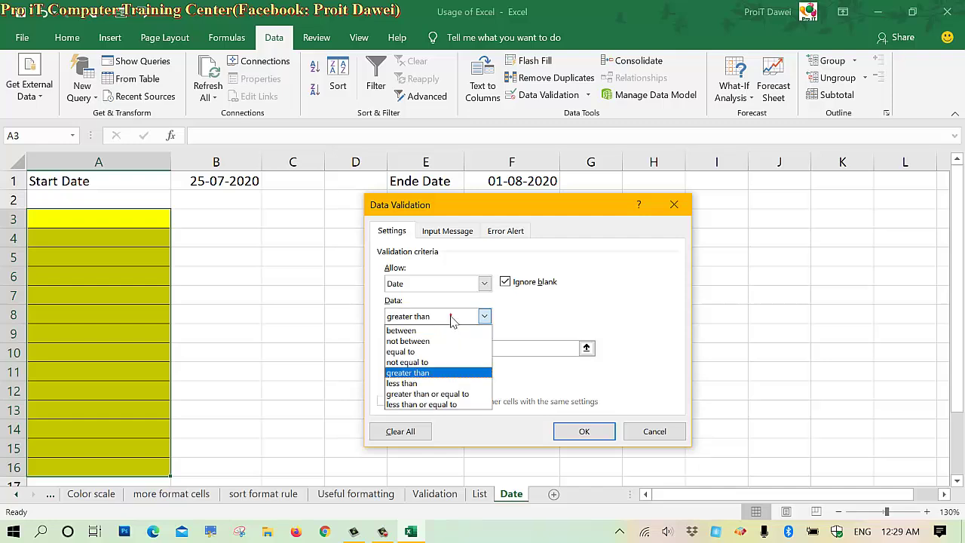
pyautogui.click(418, 381)
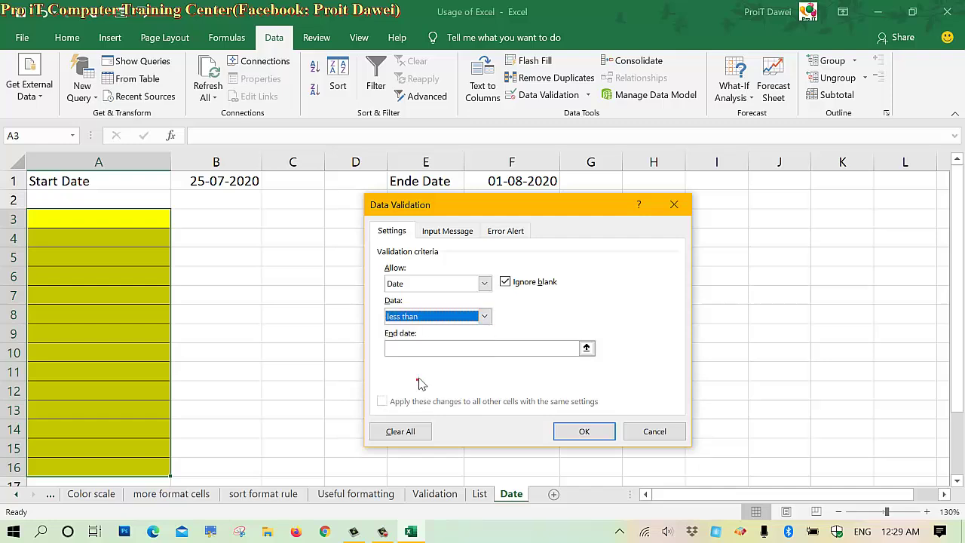
pyautogui.click(449, 322)
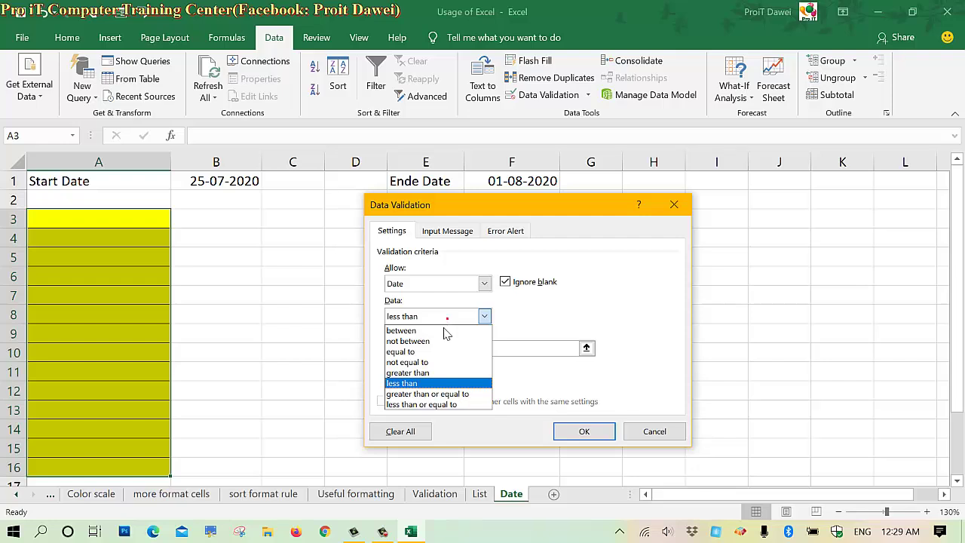
pyautogui.click(416, 394)
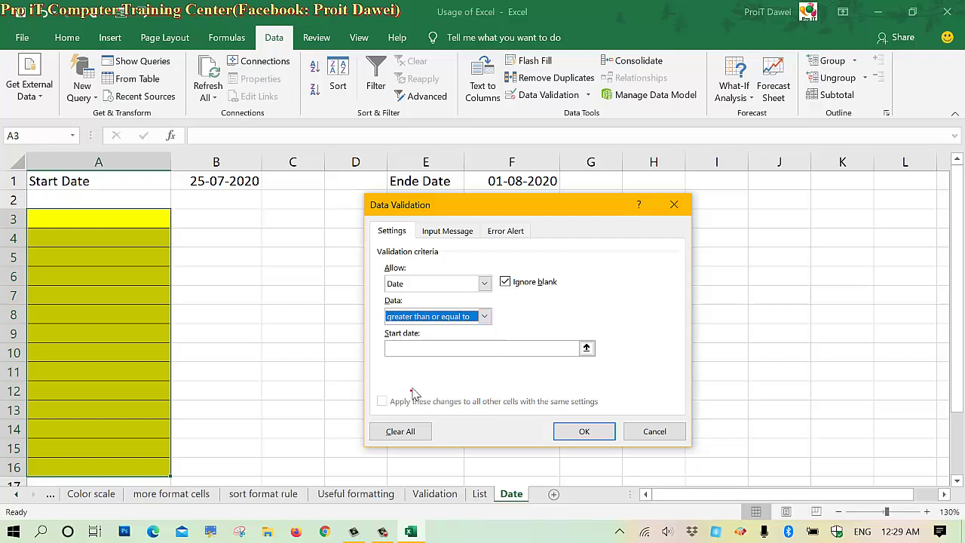
pyautogui.click(437, 317)
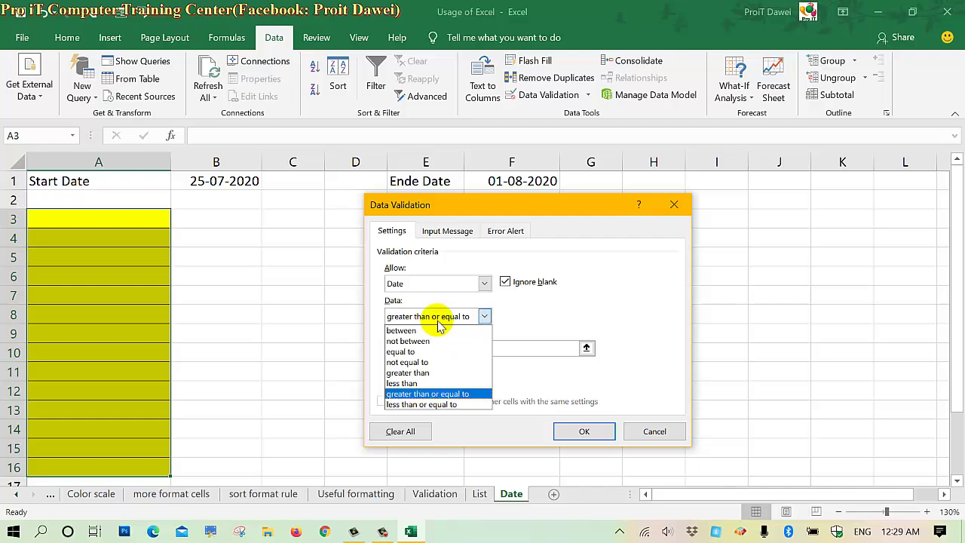
pyautogui.click(408, 405)
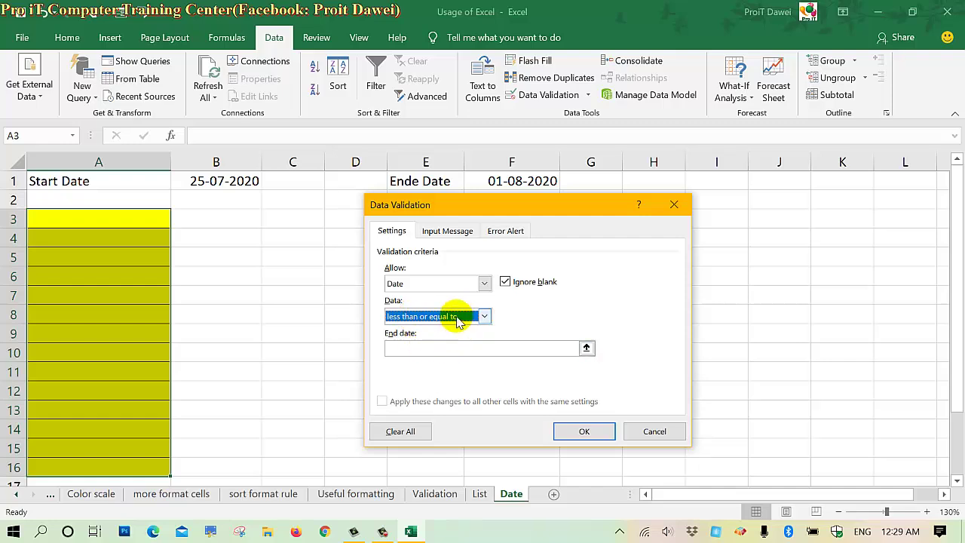
pyautogui.click(447, 319)
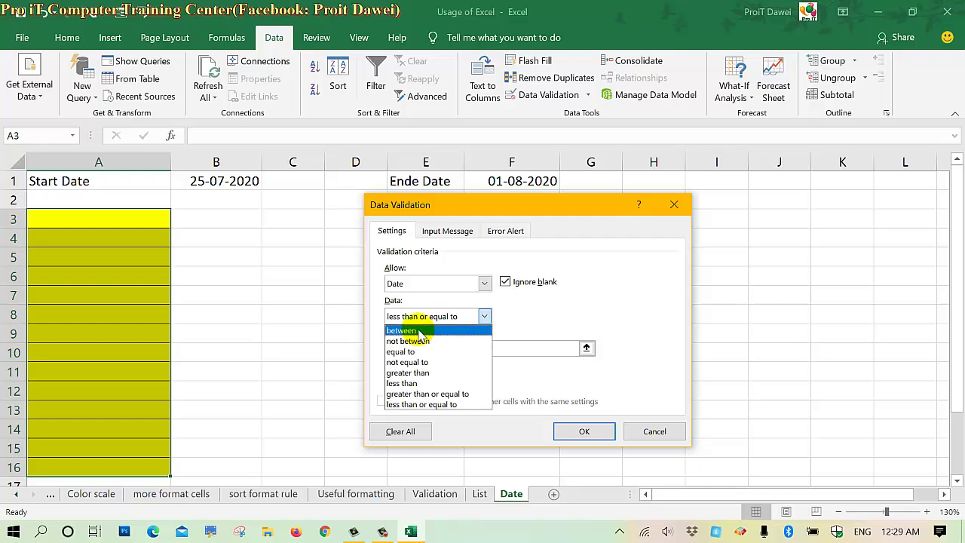
pyautogui.click(420, 332)
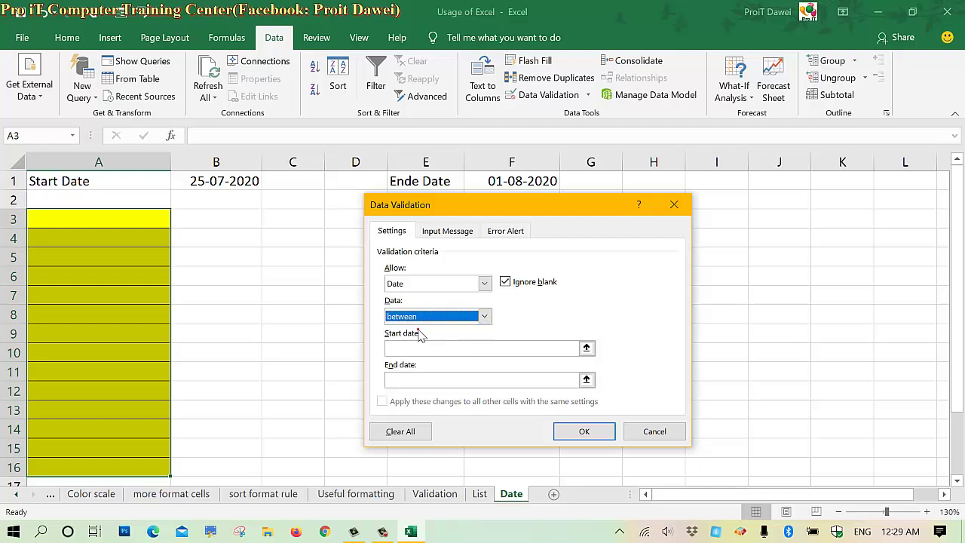
# - Enter 25-7-2020 as the validation start date, checking today's date on the calendar
pyautogui.click(408, 351)
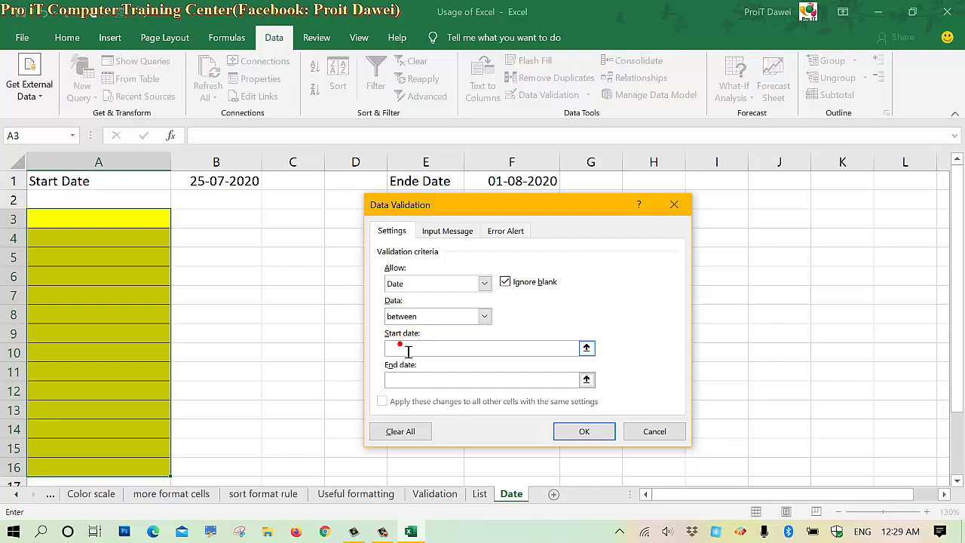
pyautogui.click(408, 351)
pyautogui.write('25-')
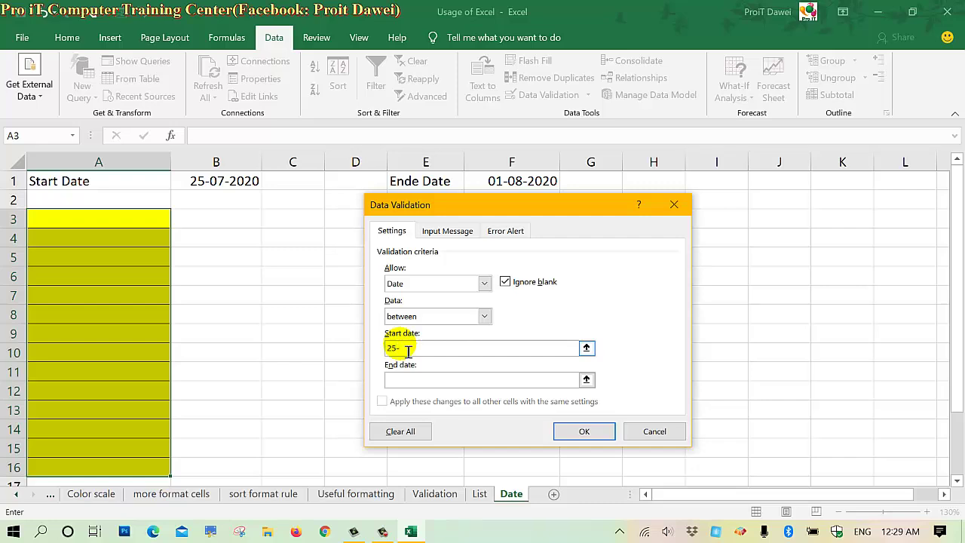
pyautogui.write('7-2020')
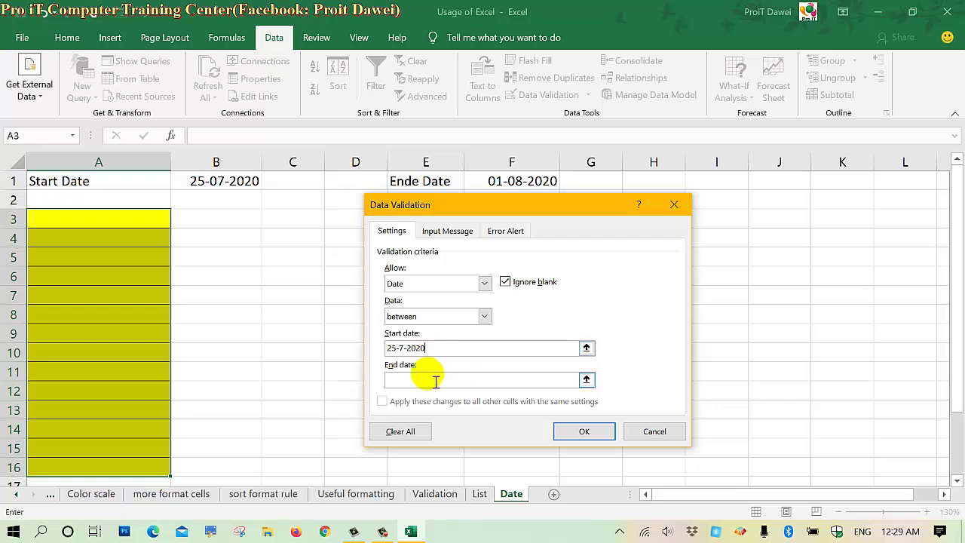
pyautogui.moveTo(446, 359); pyautogui.dragTo(343, 350)
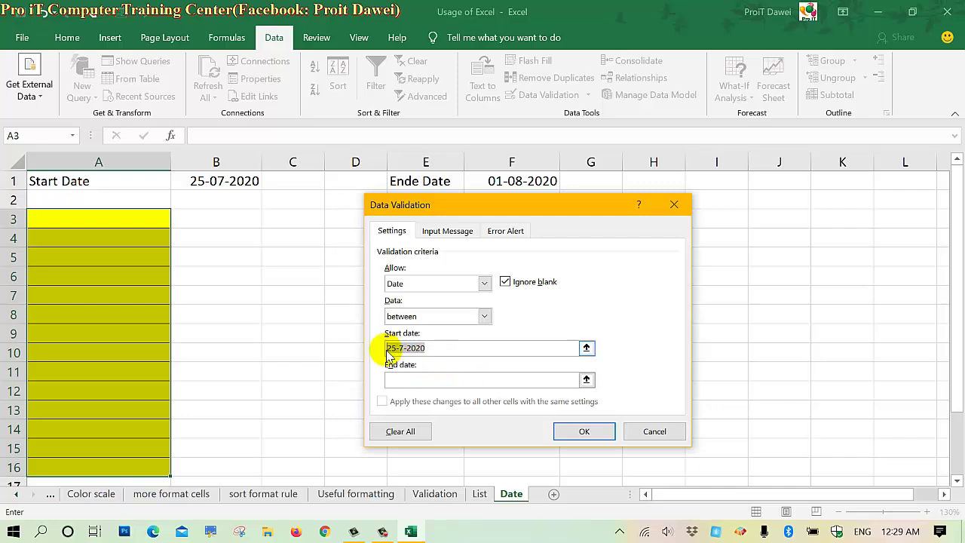
pyautogui.click(401, 350)
pyautogui.doubleClick(402, 352)
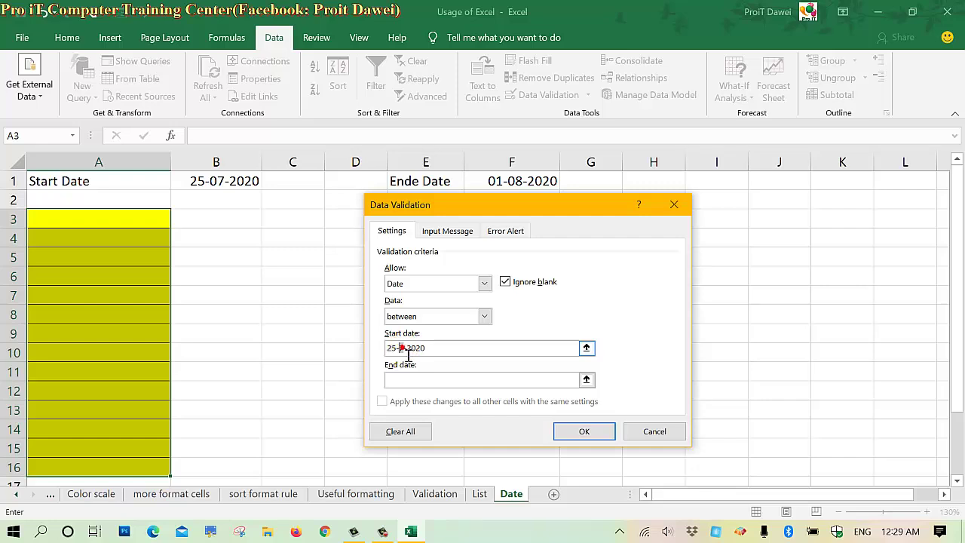
pyautogui.moveTo(411, 350)
pyautogui.mouseDown()
pyautogui.moveTo(437, 356)
pyautogui.moveTo(369, 353)
pyautogui.mouseUp()
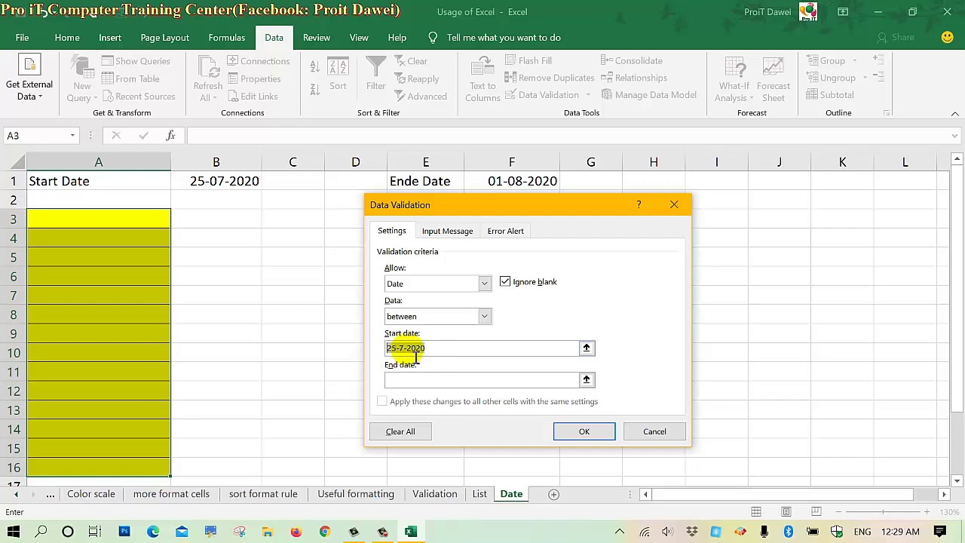
pyautogui.click(445, 353)
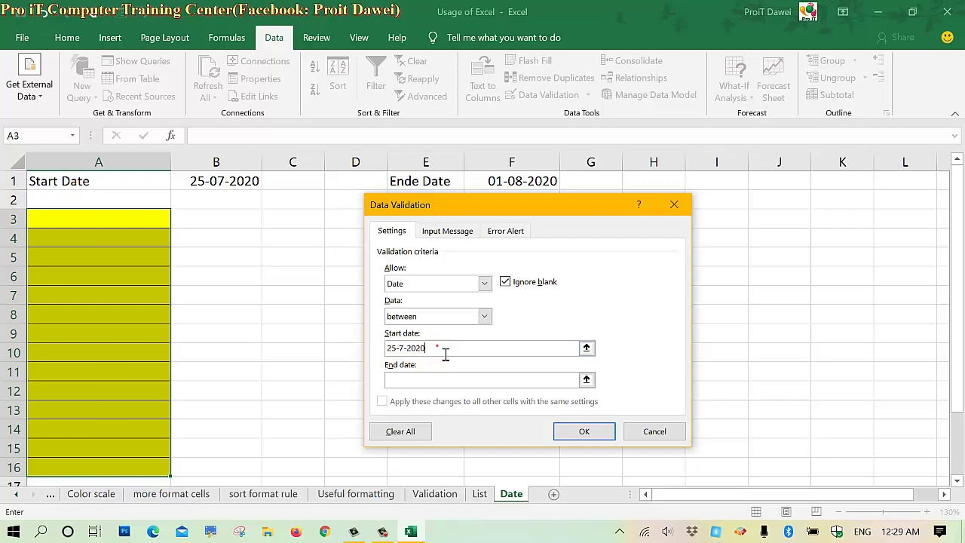
pyautogui.moveTo(445, 356); pyautogui.dragTo(373, 350)
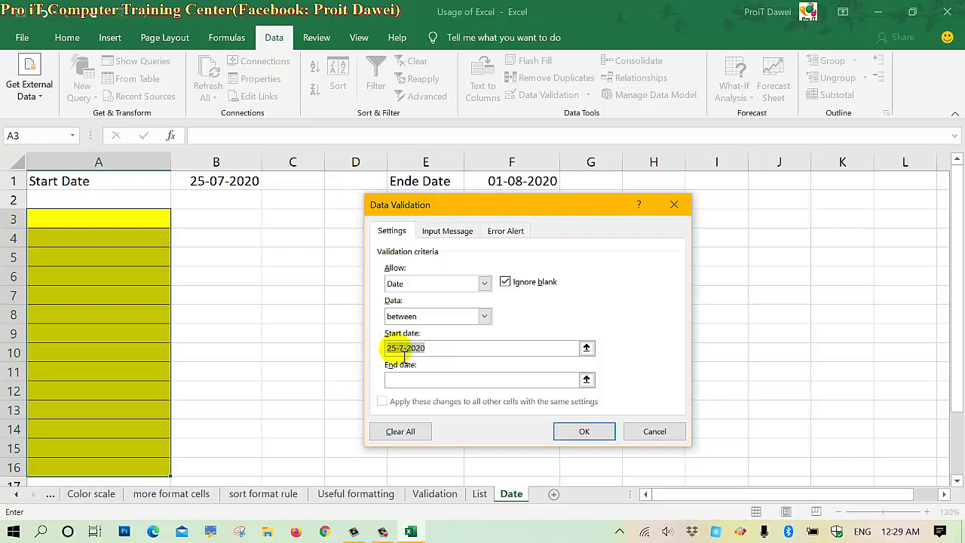
pyautogui.click(895, 531)
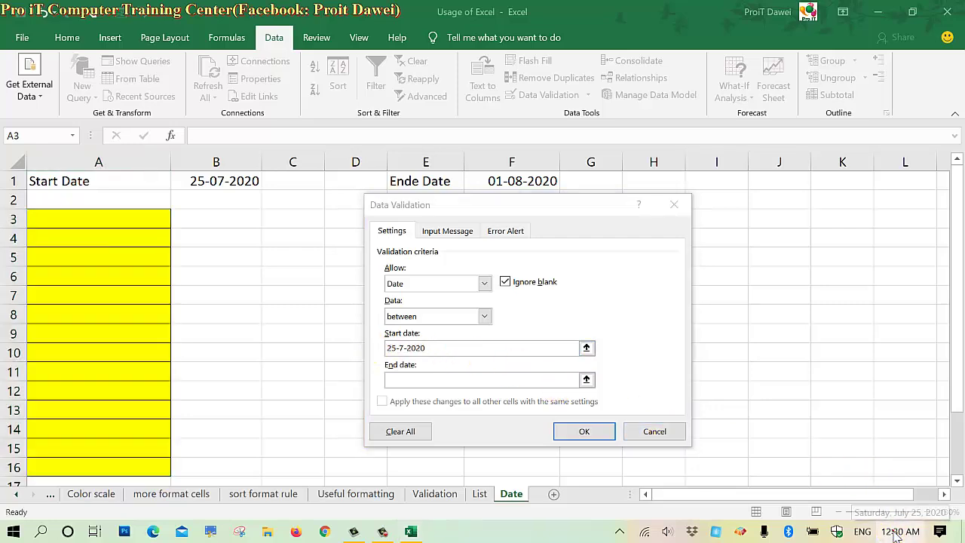
pyautogui.click(632, 362)
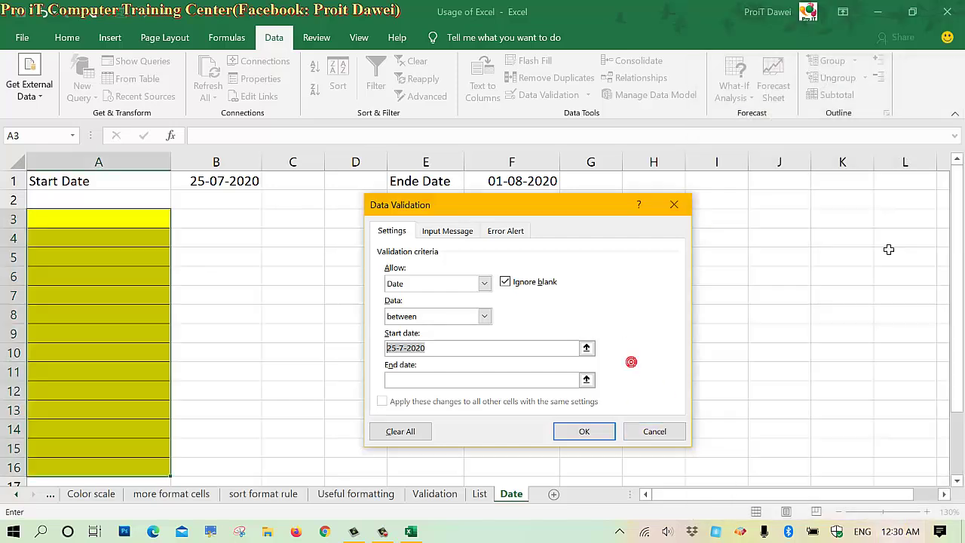
# - Close Data Validation without applying, widen column F, and type 25-07-2020 into F5
pyautogui.click(673, 204)
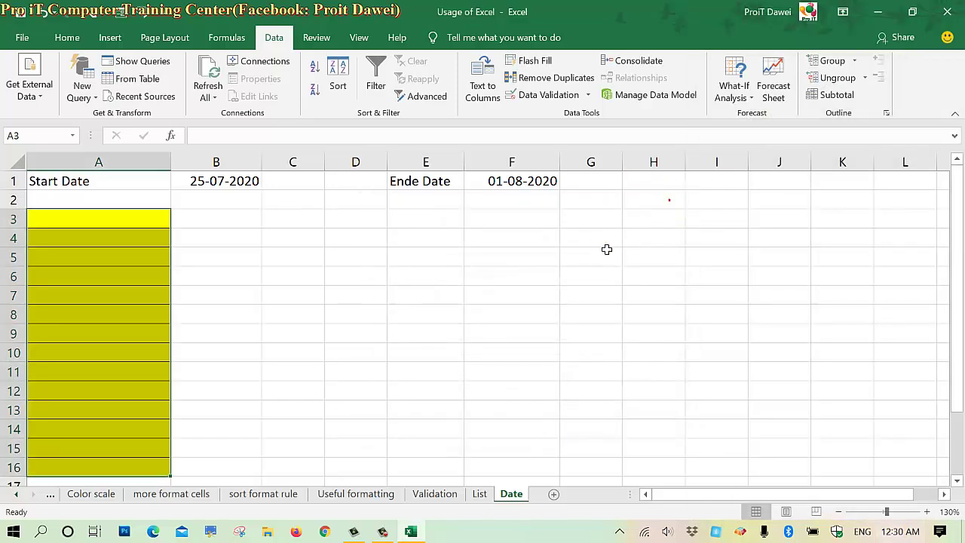
pyautogui.click(540, 262)
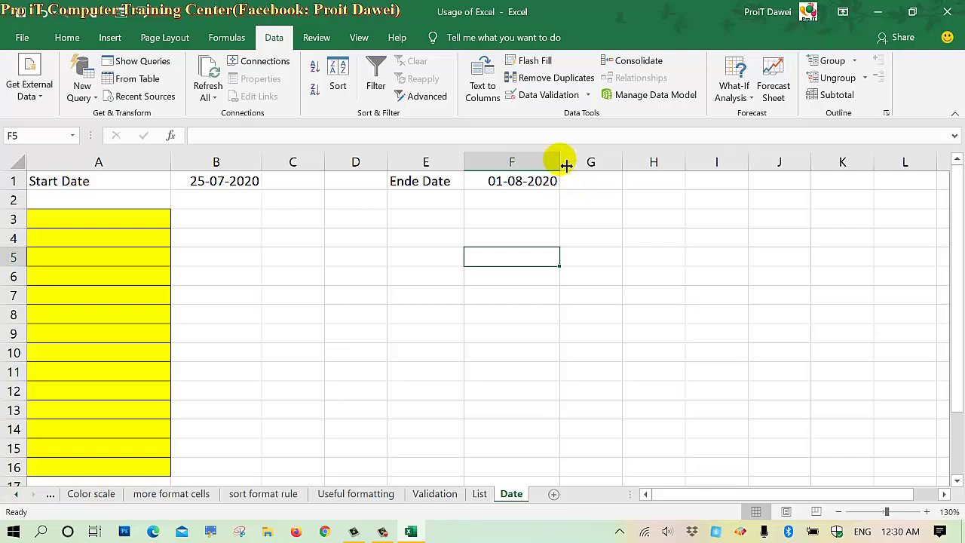
pyautogui.moveTo(560, 163); pyautogui.dragTo(581, 166)
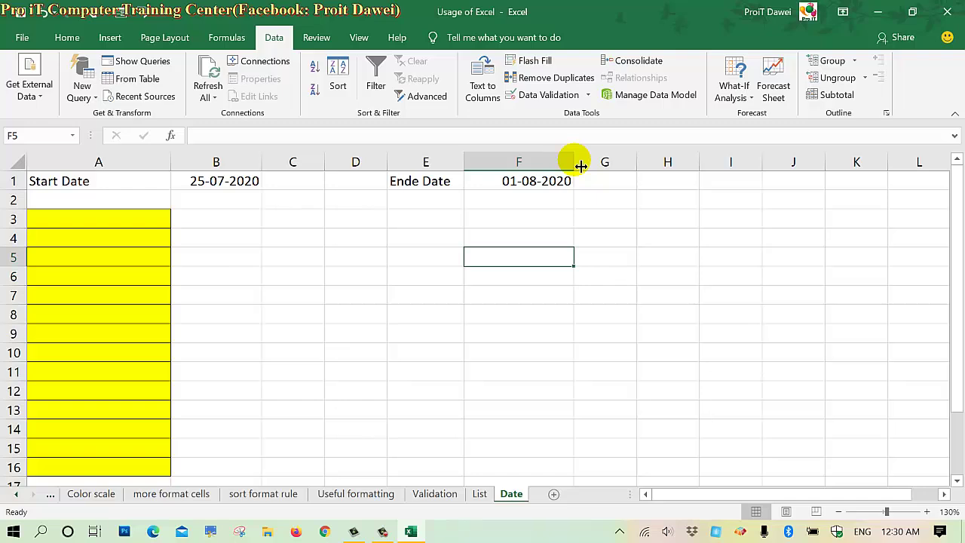
pyautogui.write('25-07-2020')
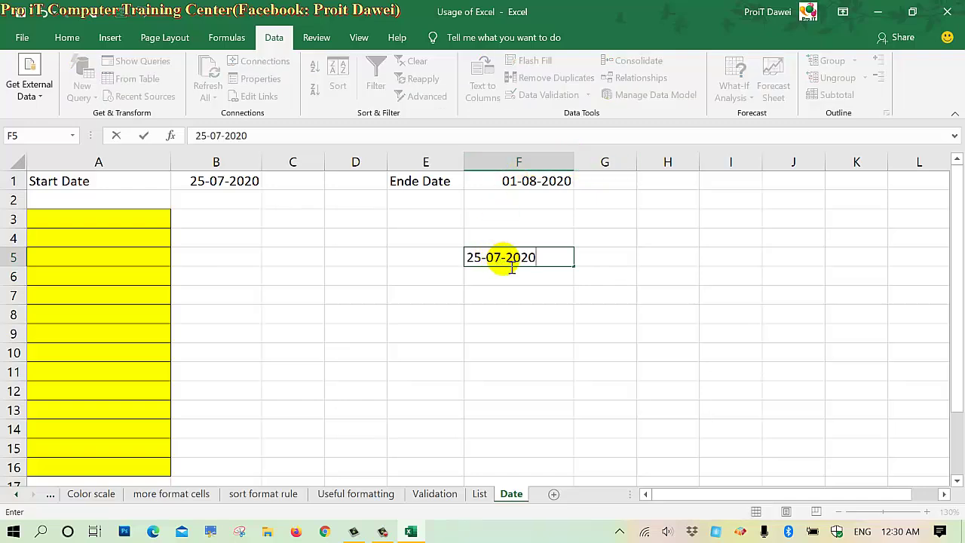
# - Select the day, month and year parts of the 25-07-2020 entry in F5
pyautogui.doubleClick(478, 258)
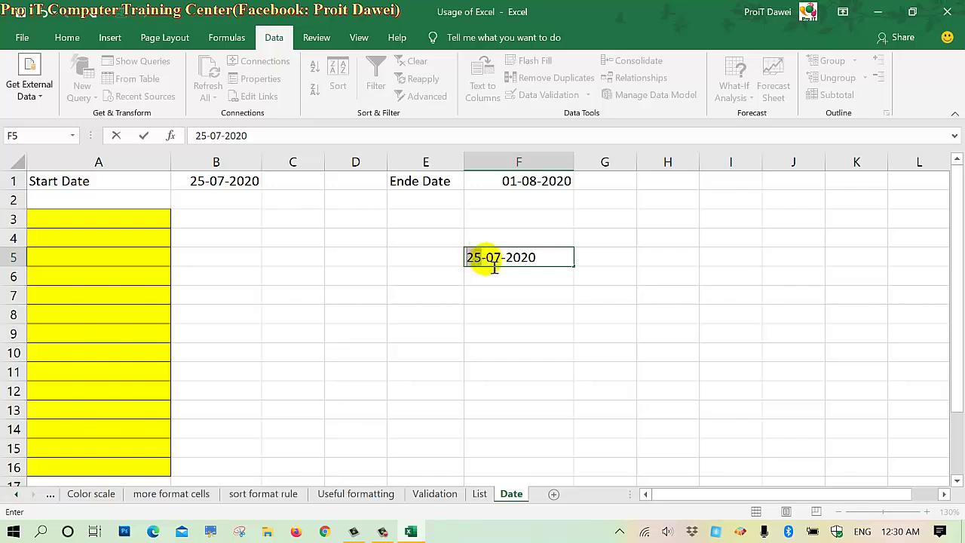
pyautogui.doubleClick(494, 258)
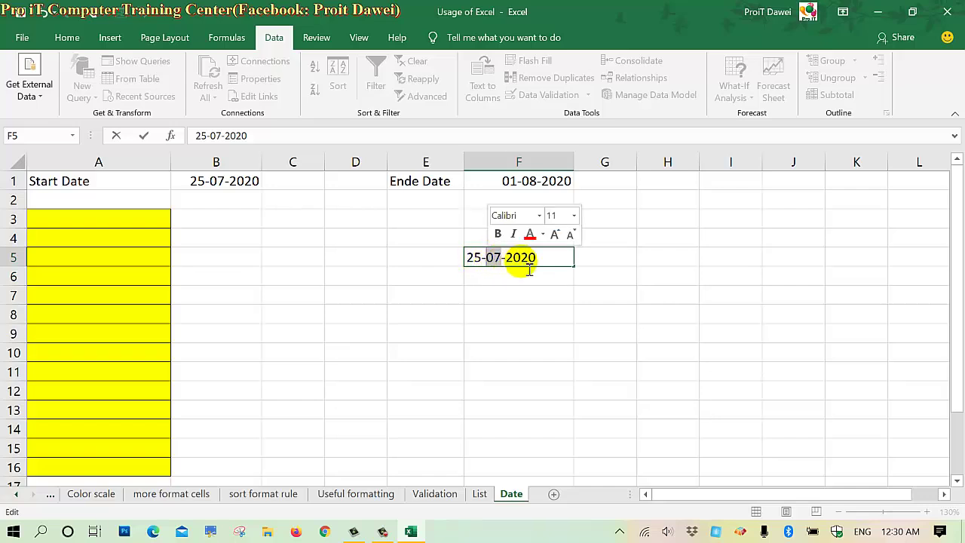
pyautogui.doubleClick(517, 264)
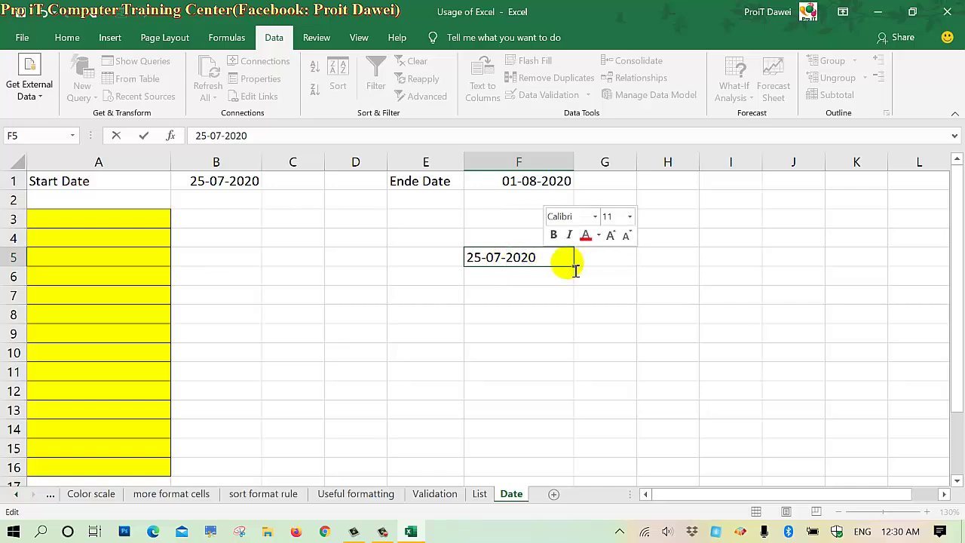
pyautogui.moveTo(562, 262); pyautogui.dragTo(468, 258)
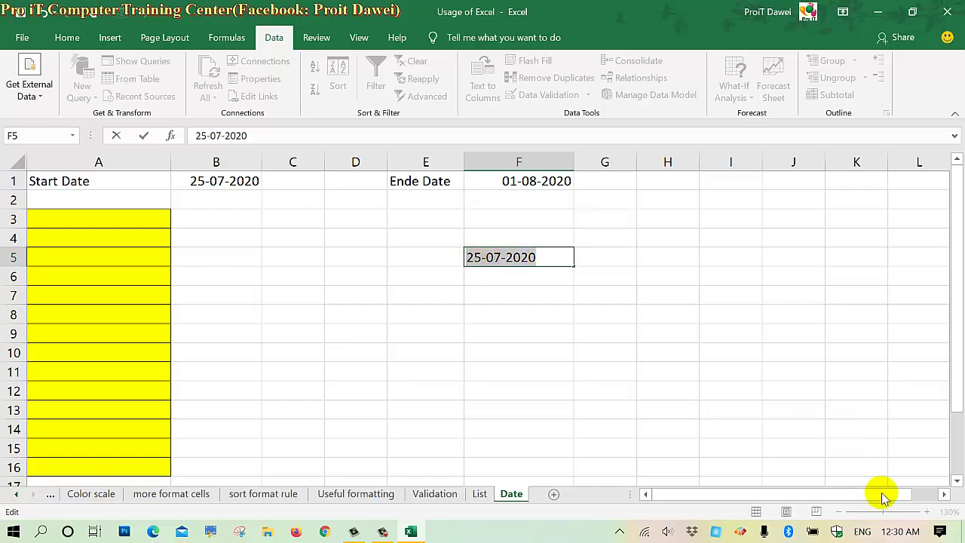
pyautogui.moveTo(899, 537)
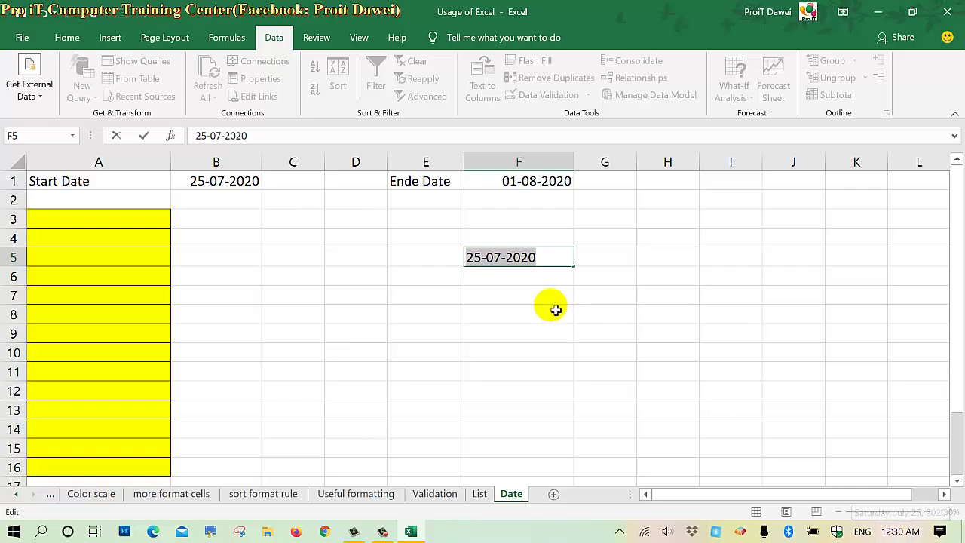
pyautogui.moveTo(471, 264); pyautogui.dragTo(497, 265)
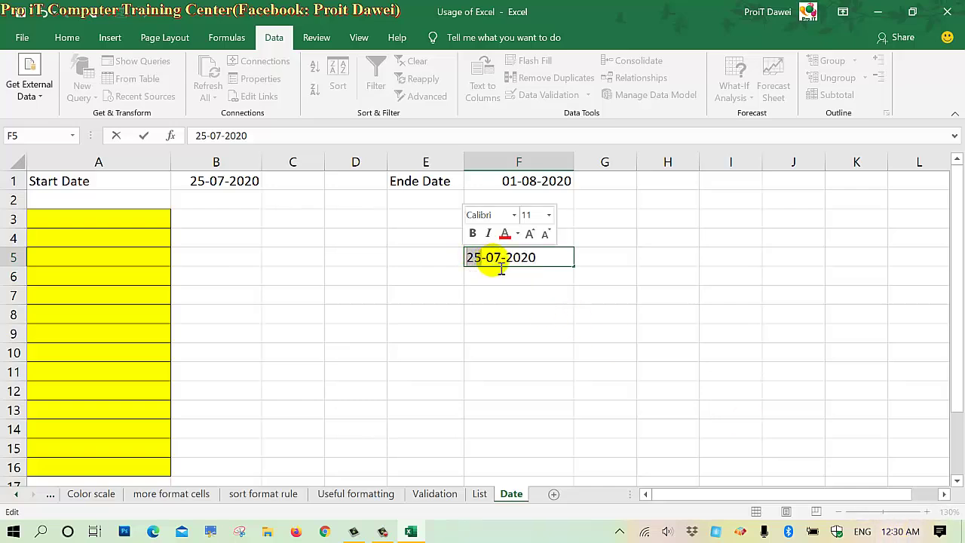
pyautogui.click(522, 261)
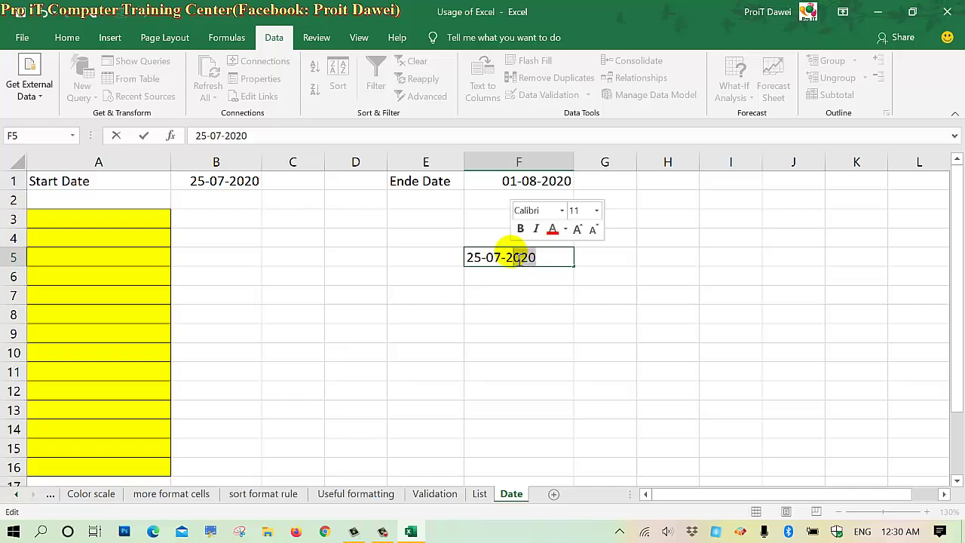
pyautogui.moveTo(460, 261); pyautogui.dragTo(485, 269)
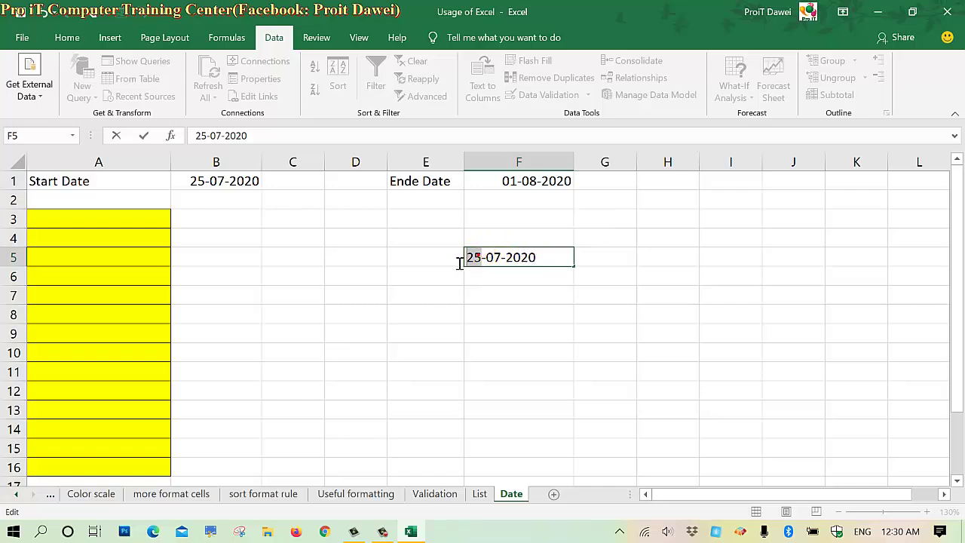
pyautogui.click(473, 259)
pyautogui.click(502, 257)
pyautogui.click(523, 262)
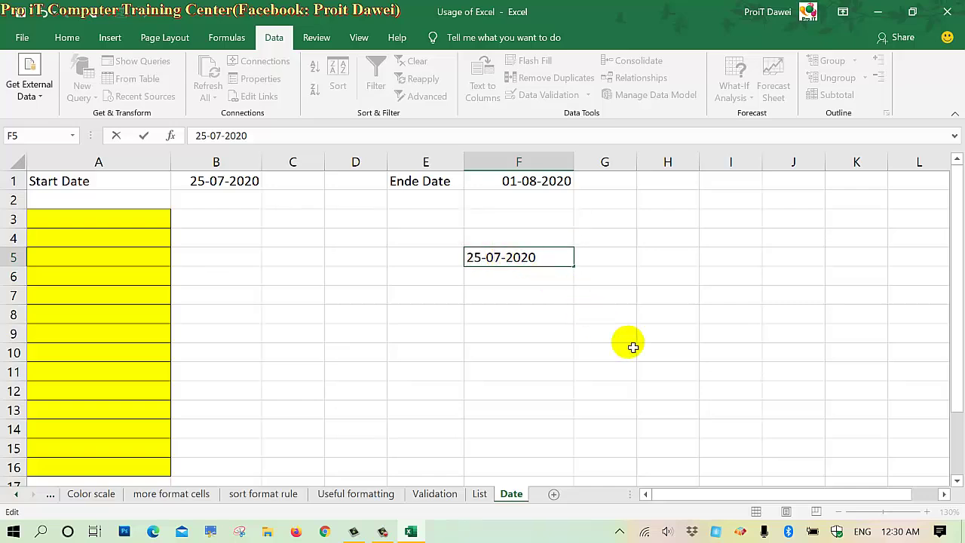
pyautogui.moveTo(901, 532)
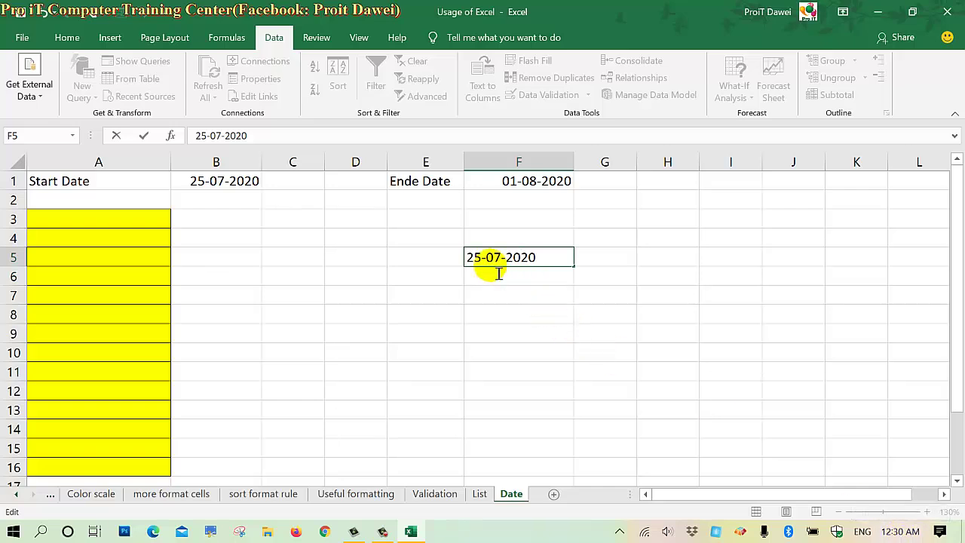
# - Finish selecting parts of the F5 date, commit the entry, then delete it
pyautogui.doubleClick(470, 259)
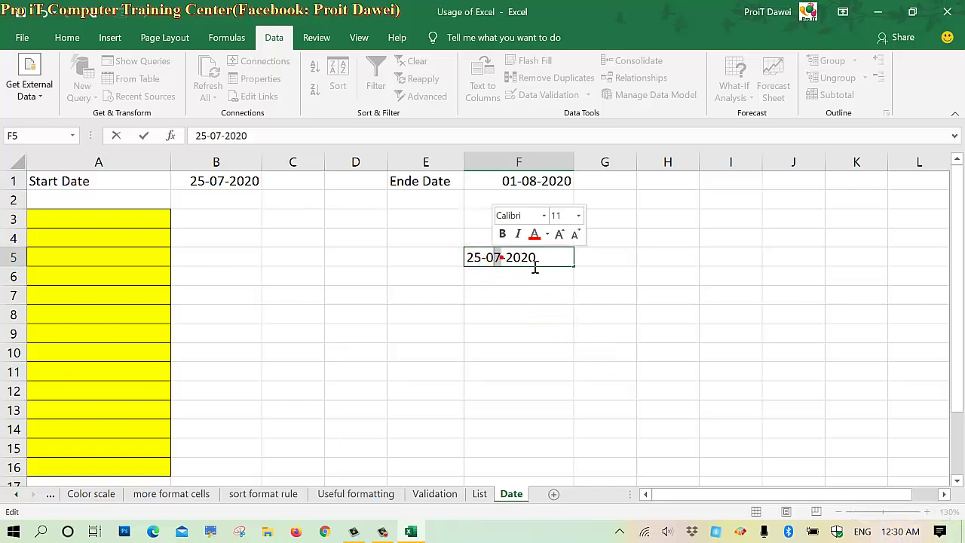
pyautogui.moveTo(514, 261); pyautogui.dragTo(533, 262)
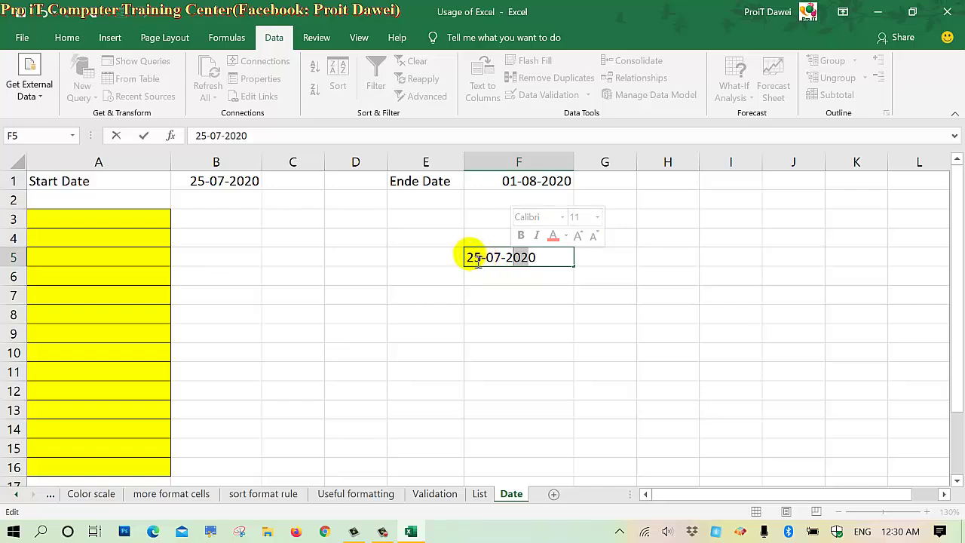
pyautogui.click(470, 256)
pyautogui.click(470, 255)
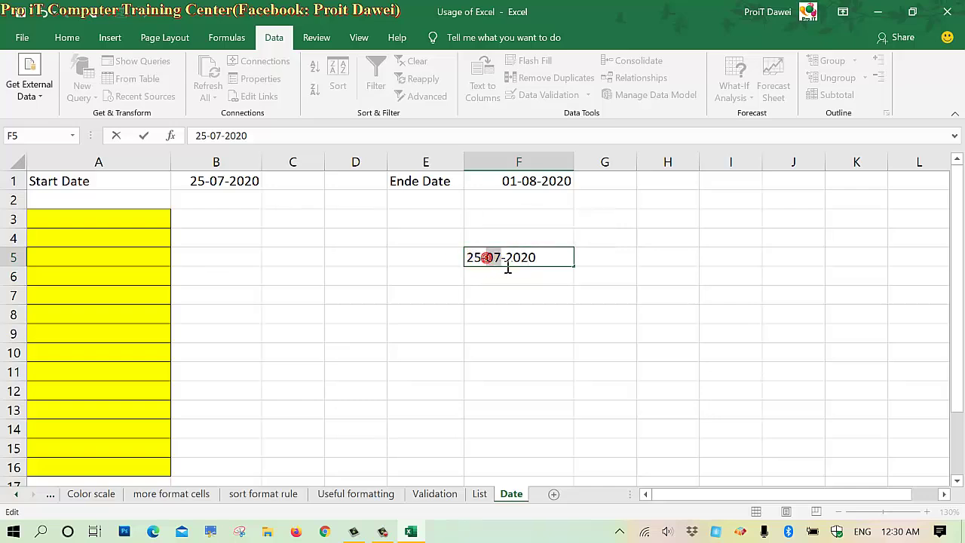
pyautogui.moveTo(508, 269); pyautogui.dragTo(546, 266)
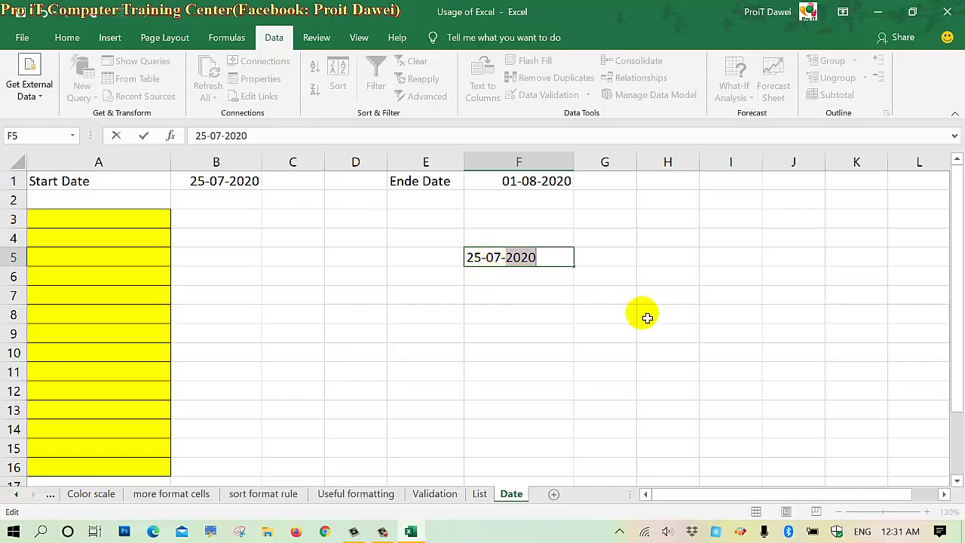
pyautogui.moveTo(893, 533)
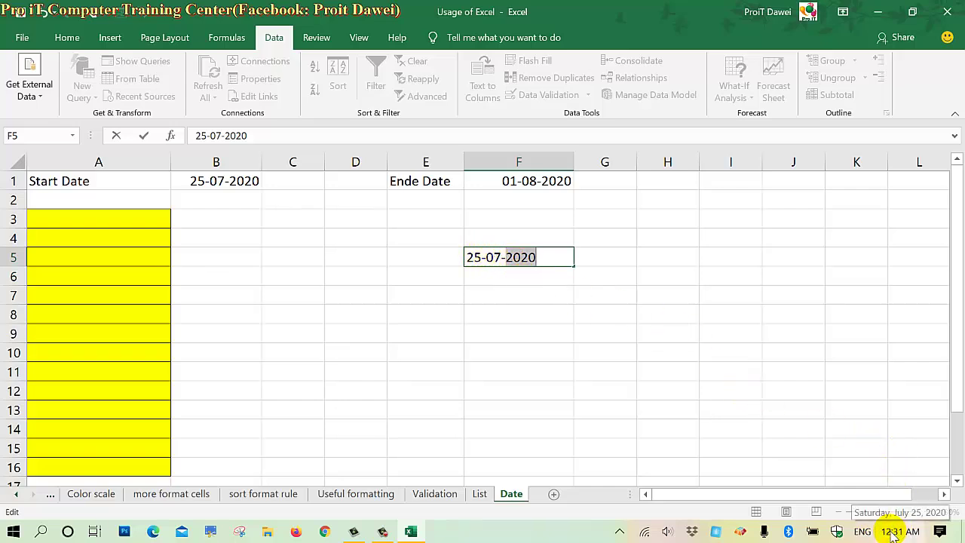
pyautogui.moveTo(487, 259); pyautogui.dragTo(467, 259)
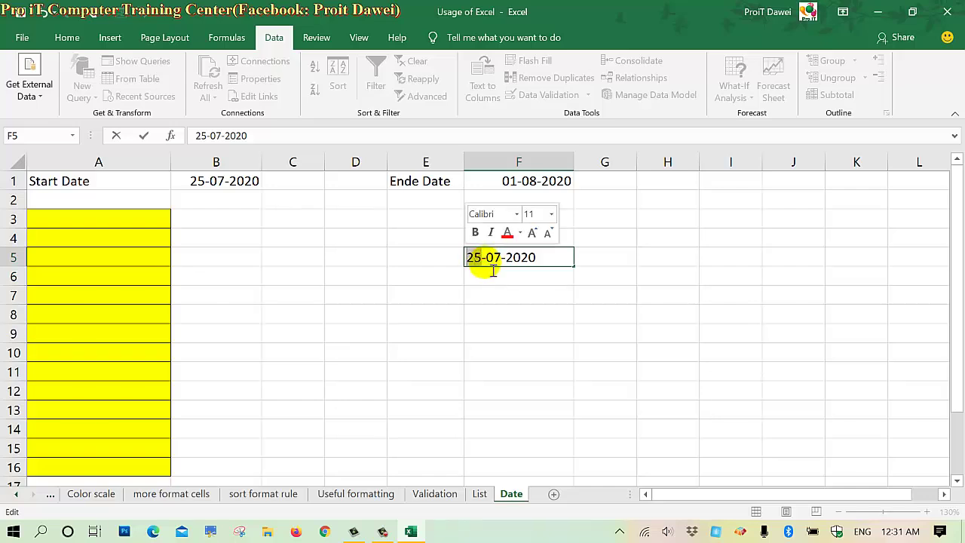
pyautogui.click(470, 259)
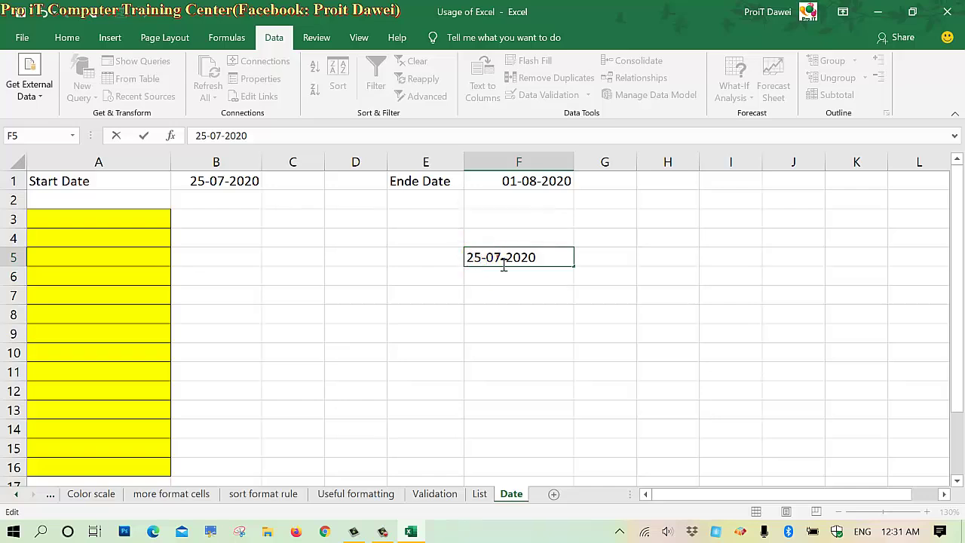
pyautogui.moveTo(486, 260); pyautogui.dragTo(524, 265)
pyautogui.click(524, 285)
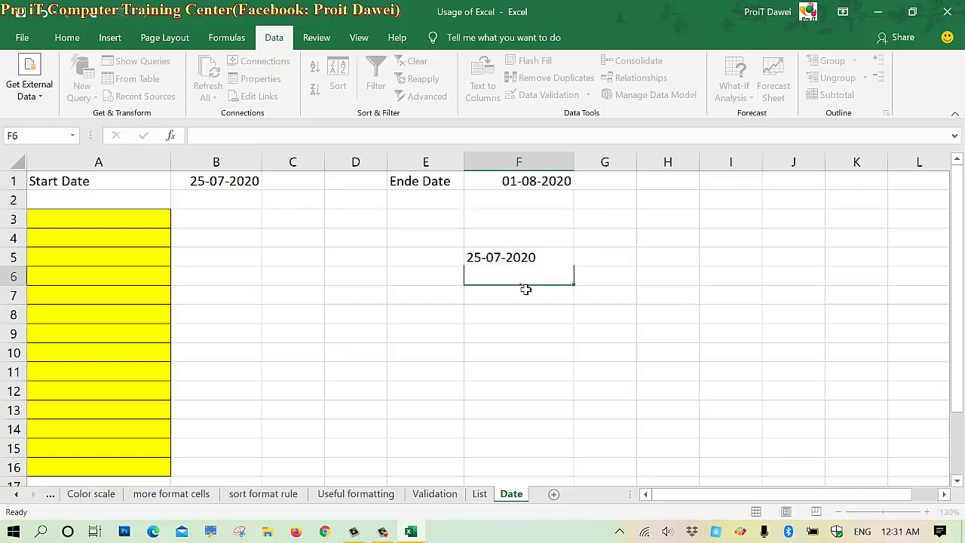
pyautogui.click(526, 258)
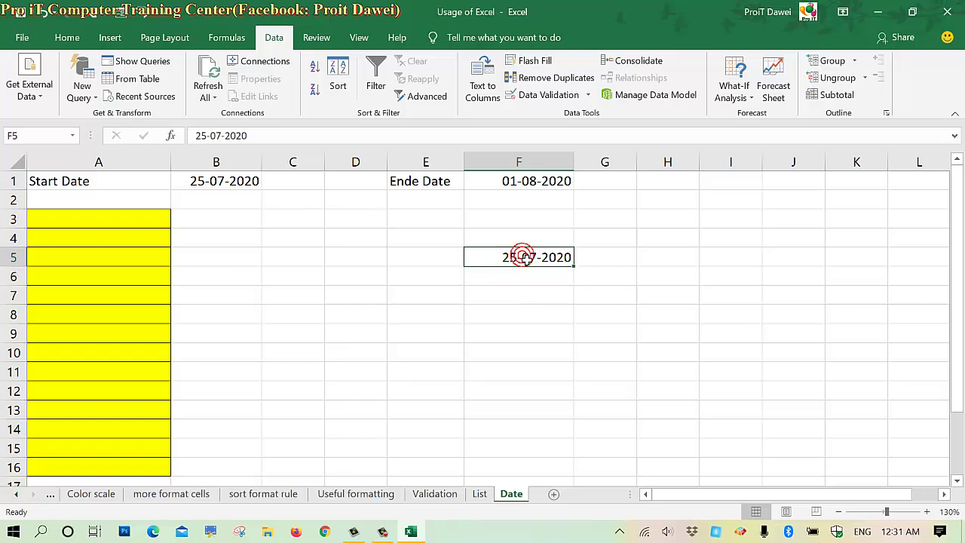
pyautogui.press('Delete')
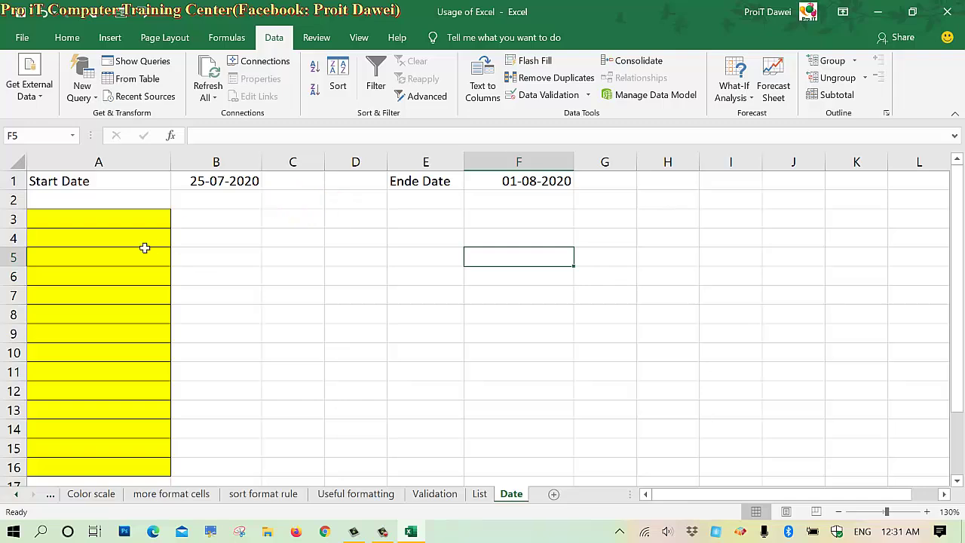
# - Restrict A3:A16 to dates between 25-7-2020 and 1-8-2020 and confirm the rule
pyautogui.moveTo(132, 222); pyautogui.dragTo(88, 471)
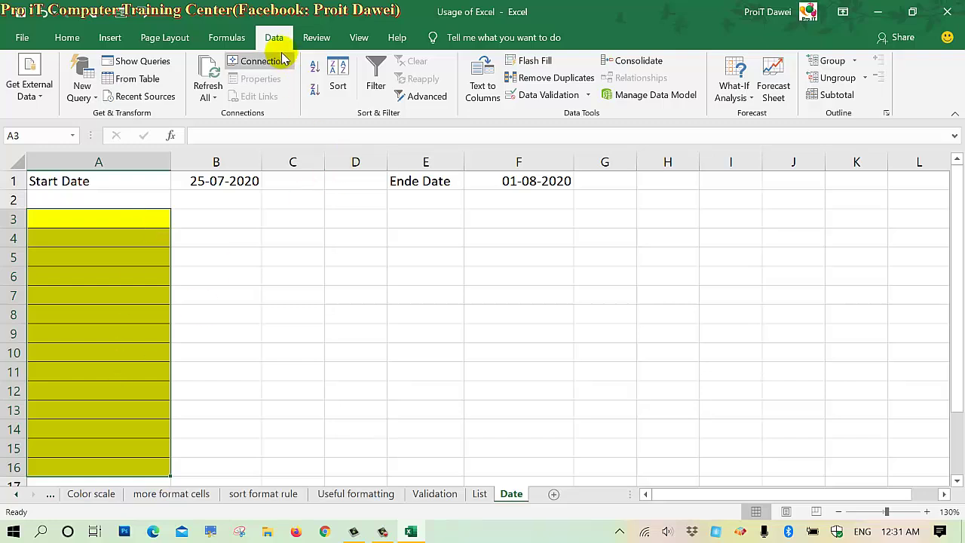
pyautogui.click(534, 99)
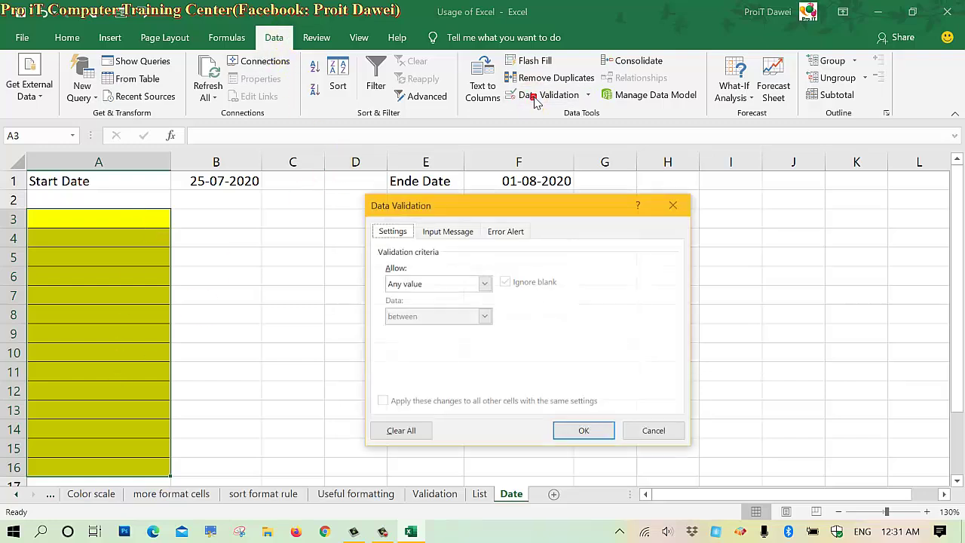
pyautogui.click(419, 284)
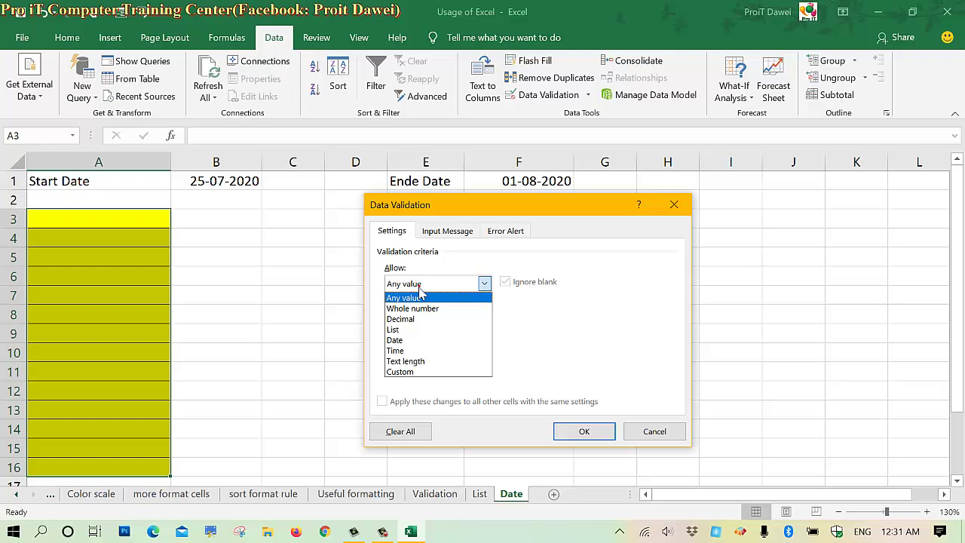
pyautogui.click(393, 340)
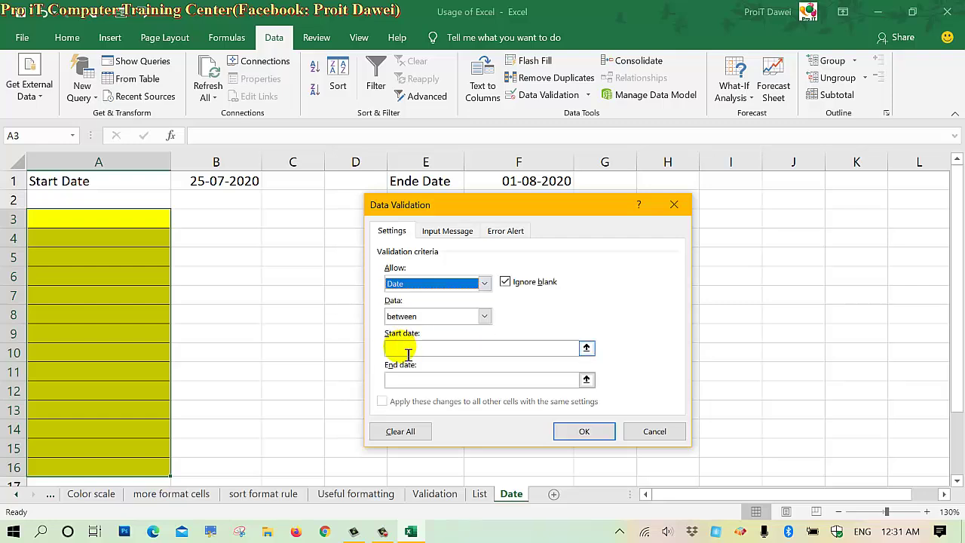
pyautogui.click(407, 348)
pyautogui.moveTo(435, 205); pyautogui.dragTo(317, 264)
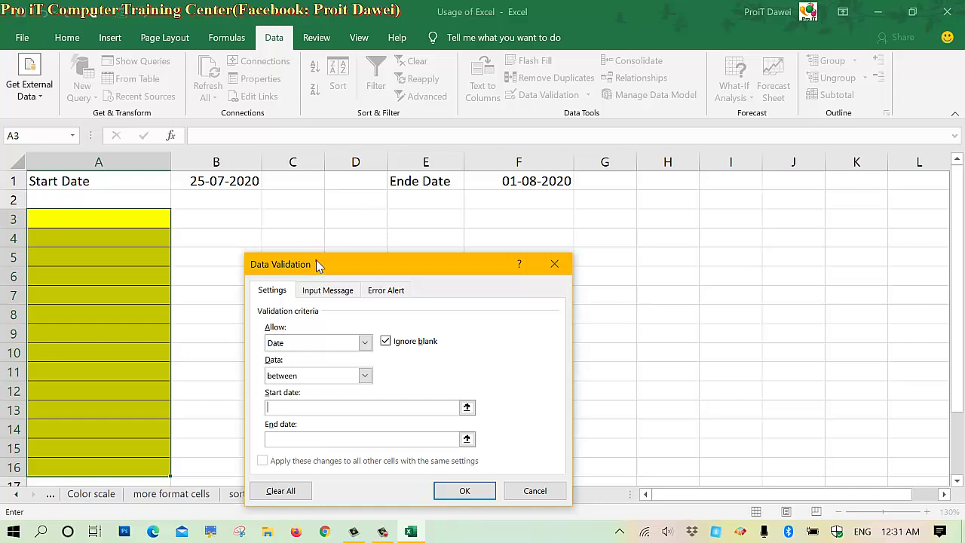
pyautogui.click(316, 264)
pyautogui.write('25-7-')
pyautogui.write('2020')
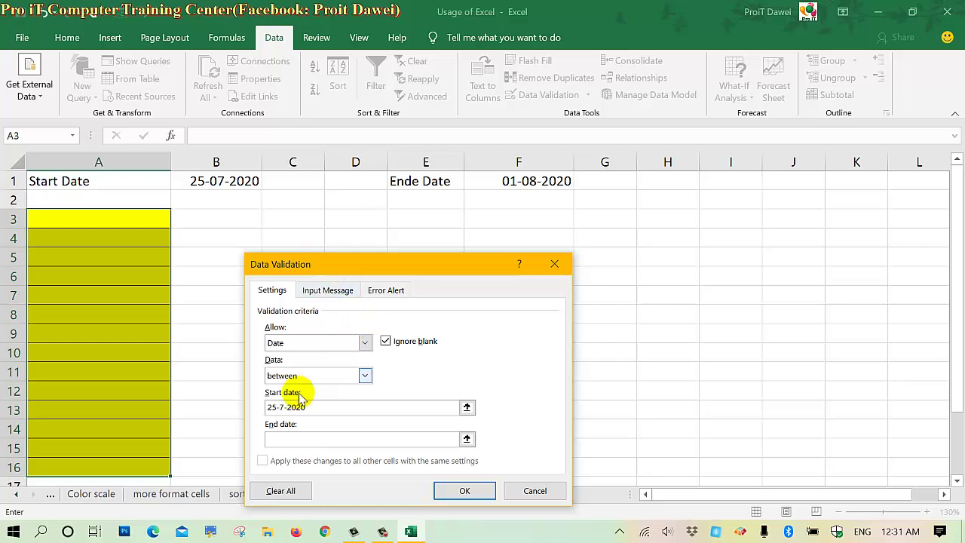
pyautogui.click(287, 440)
pyautogui.write('1-8-2020')
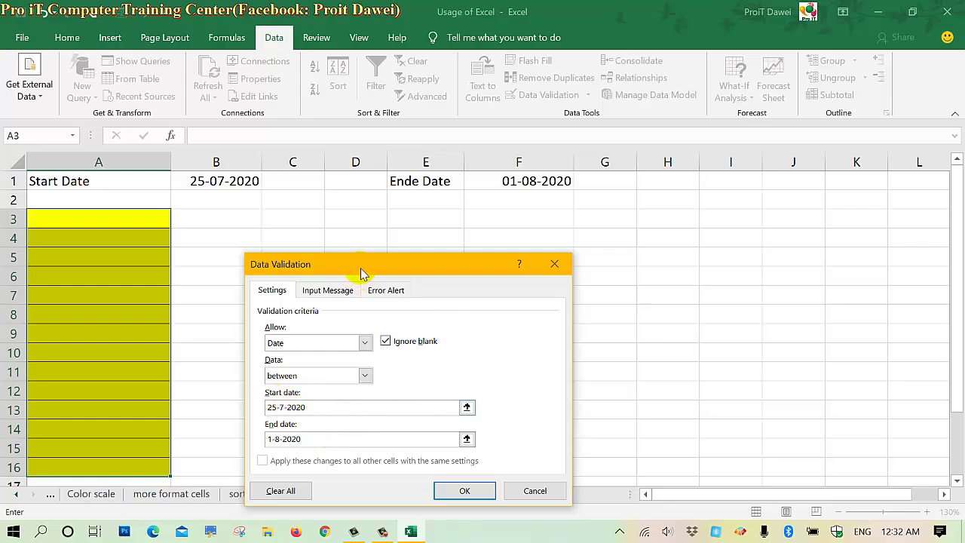
pyautogui.moveTo(361, 273); pyautogui.dragTo(384, 212)
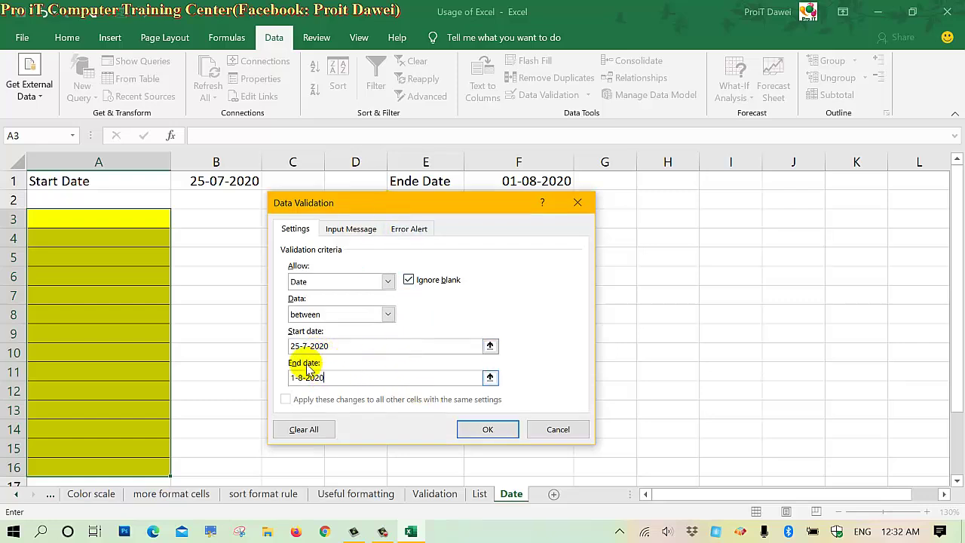
pyautogui.click(490, 429)
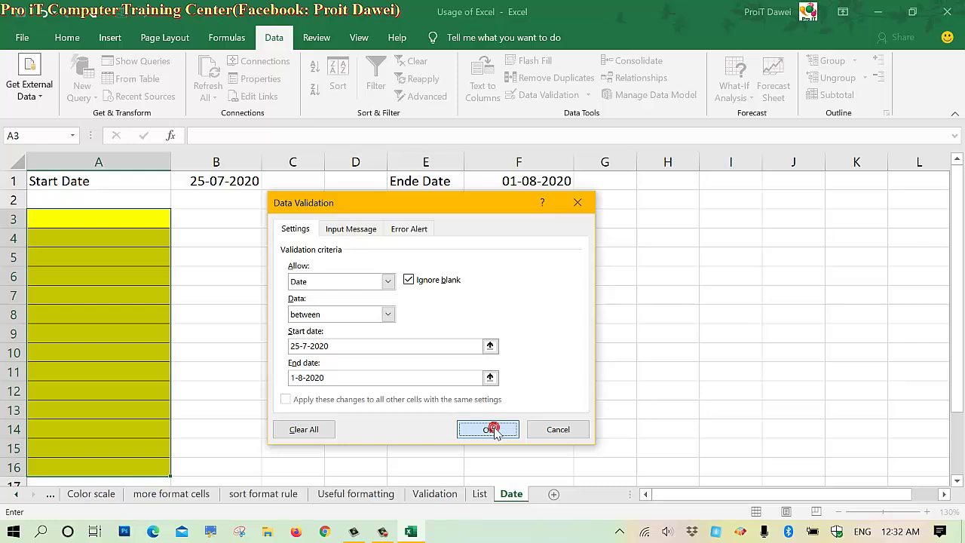
pyautogui.click(79, 222)
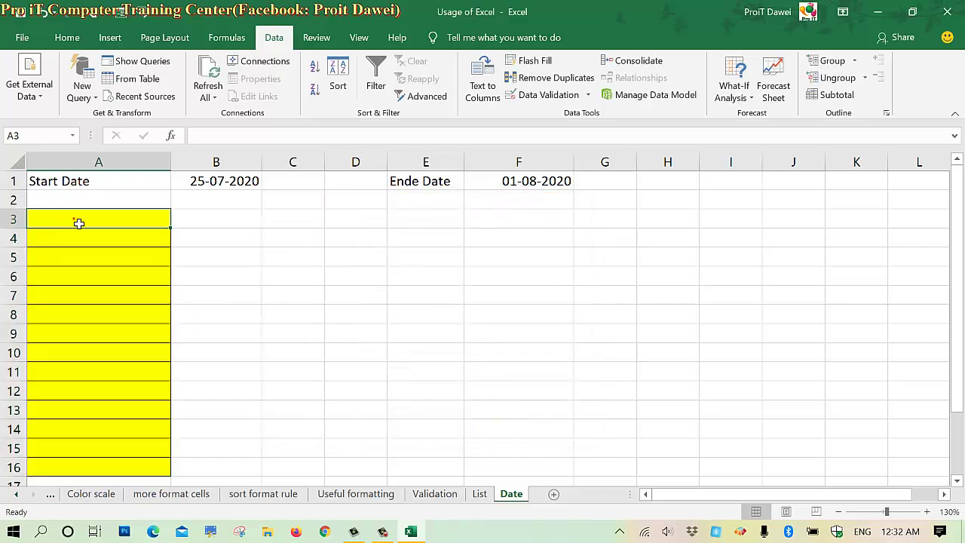
# - Enter 25-07-2020 in A3, cancel the rejected 24-7-2020, and enter 26-07-2020 in A4
pyautogui.write('25')
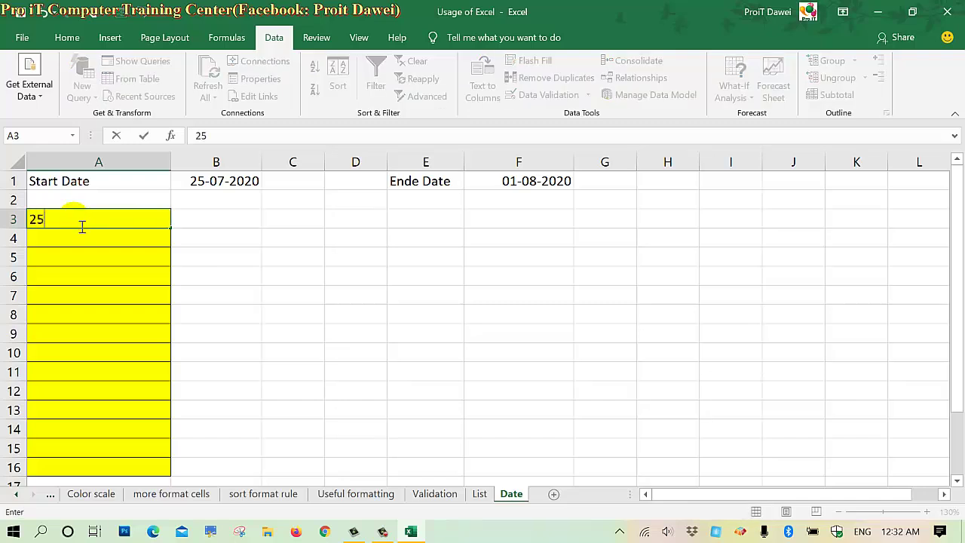
pyautogui.write('-7-2020')
pyautogui.press('Return')
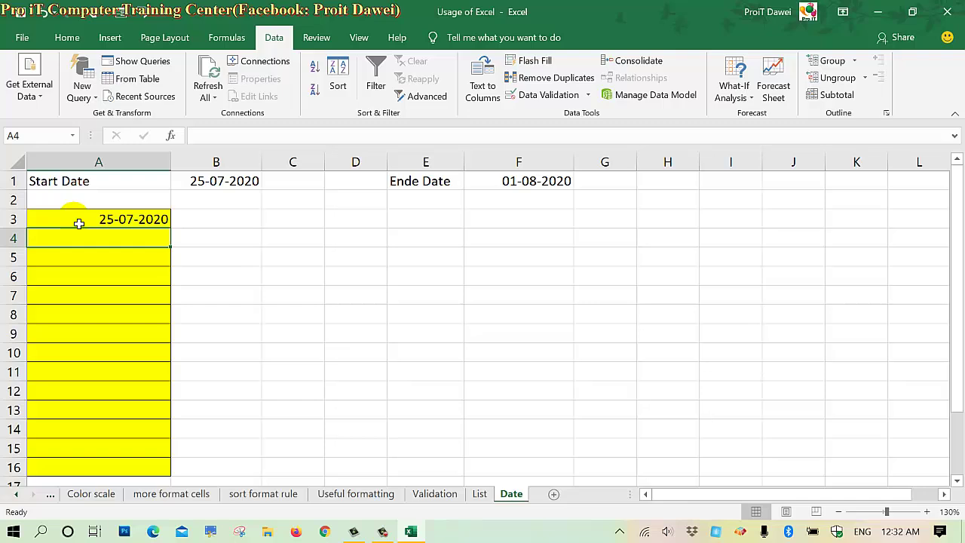
pyautogui.write('2')
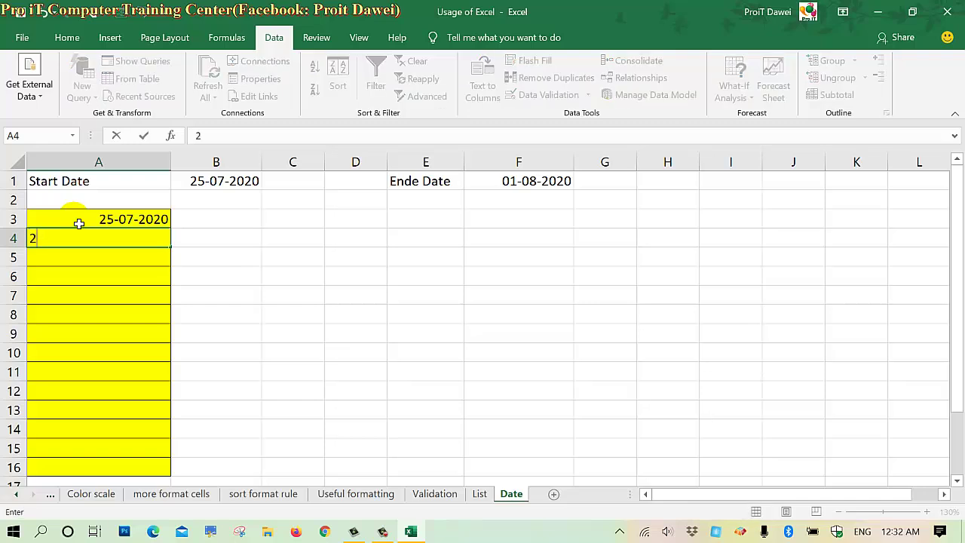
pyautogui.write('020')
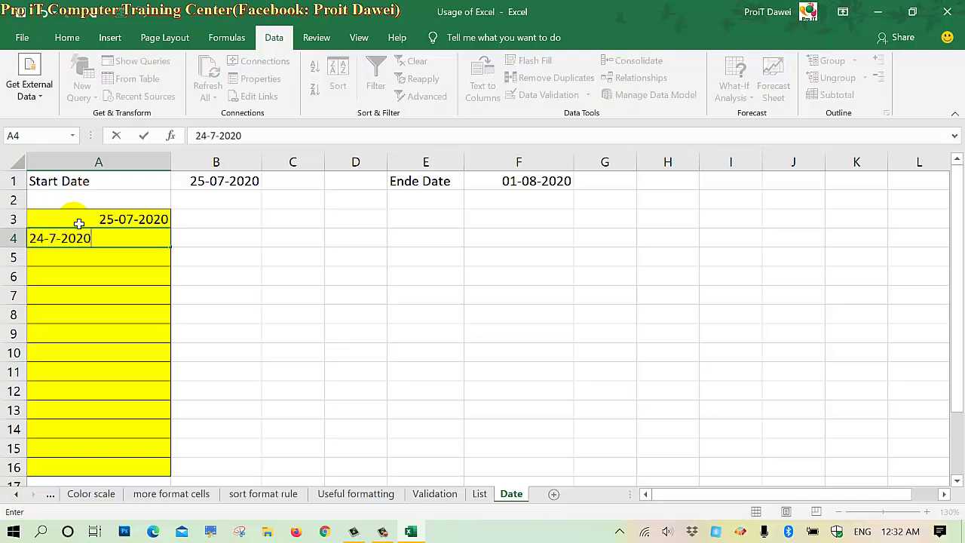
pyautogui.press('Return')
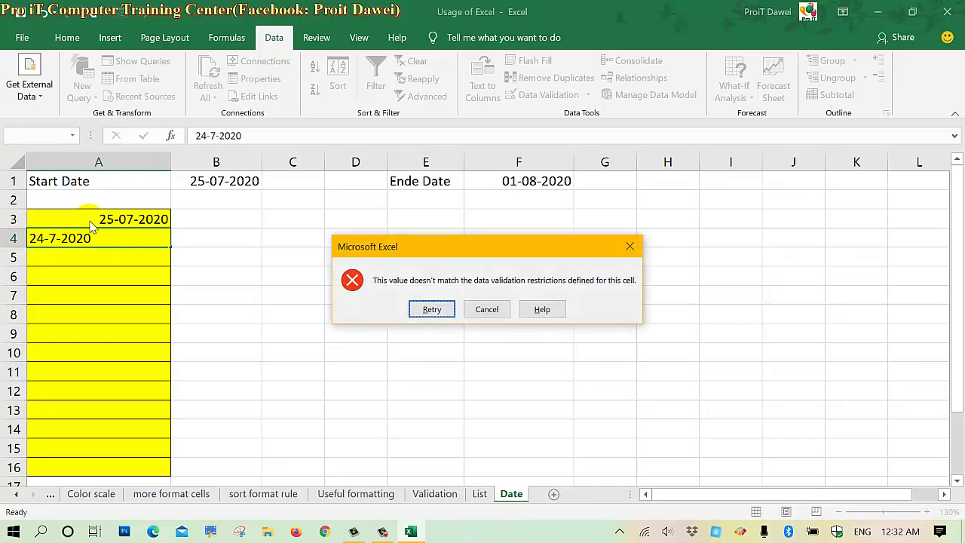
pyautogui.click(487, 309)
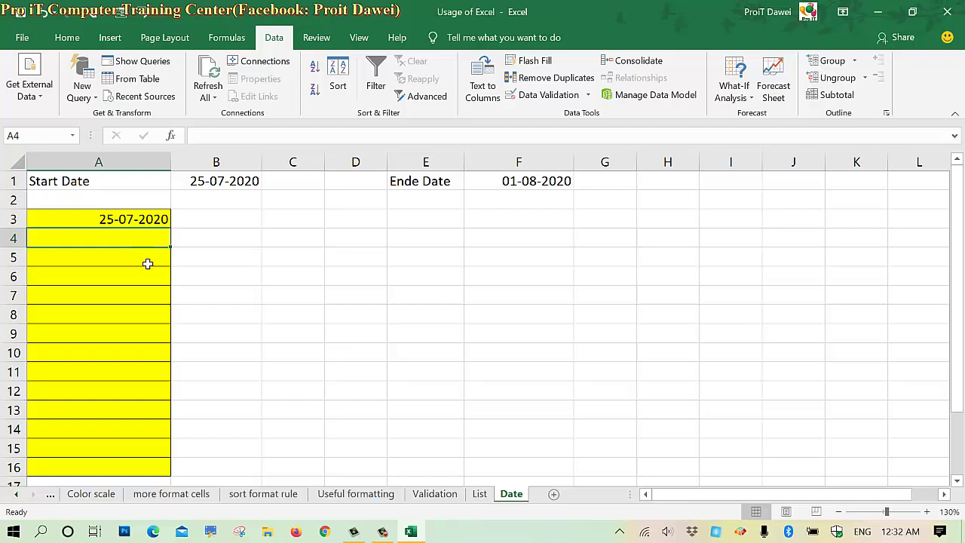
pyautogui.write('26-')
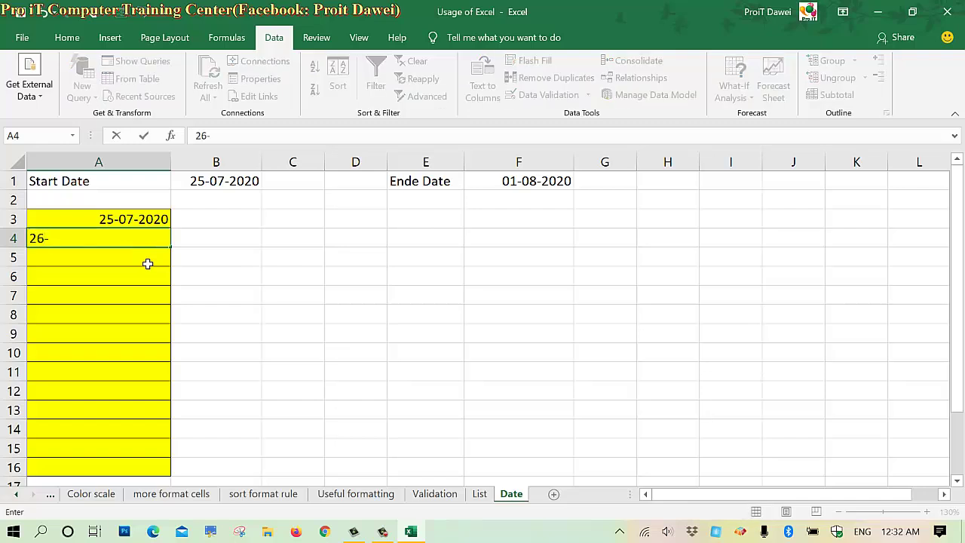
pyautogui.write('7-2020')
pyautogui.press('Return')
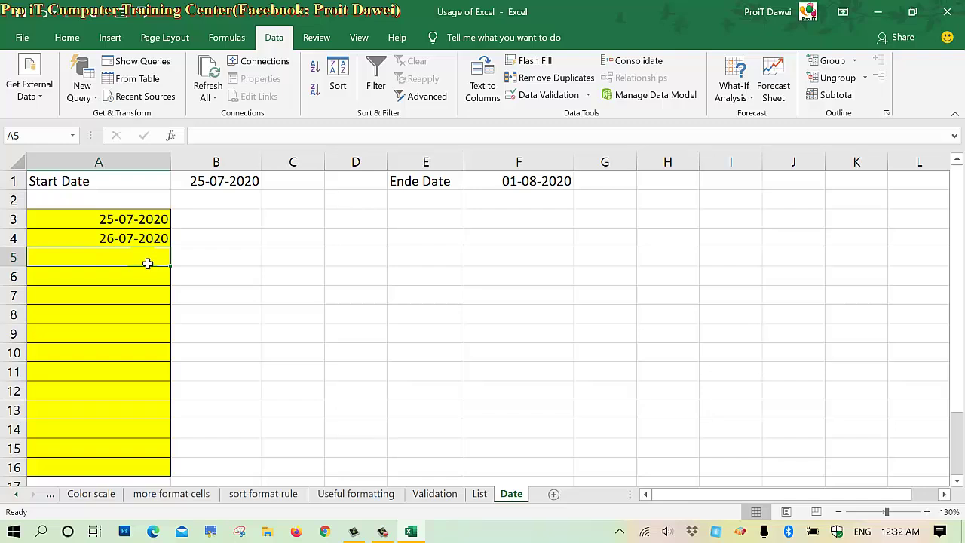
# - Enter 01-08-2020 and 30-07-2020 in A5:A6, then cancel the rejected 2-8-2020 in A7
pyautogui.press('F2')
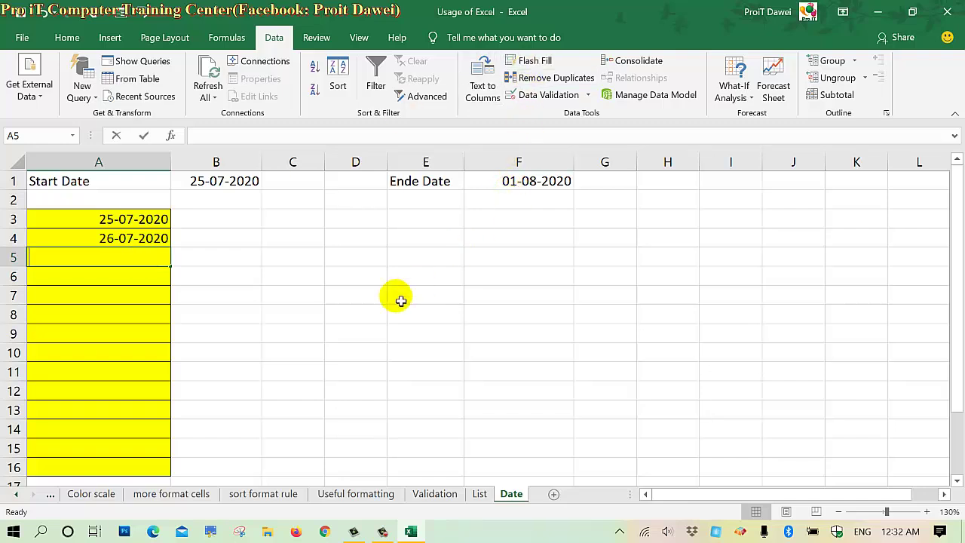
pyautogui.write('1-8-')
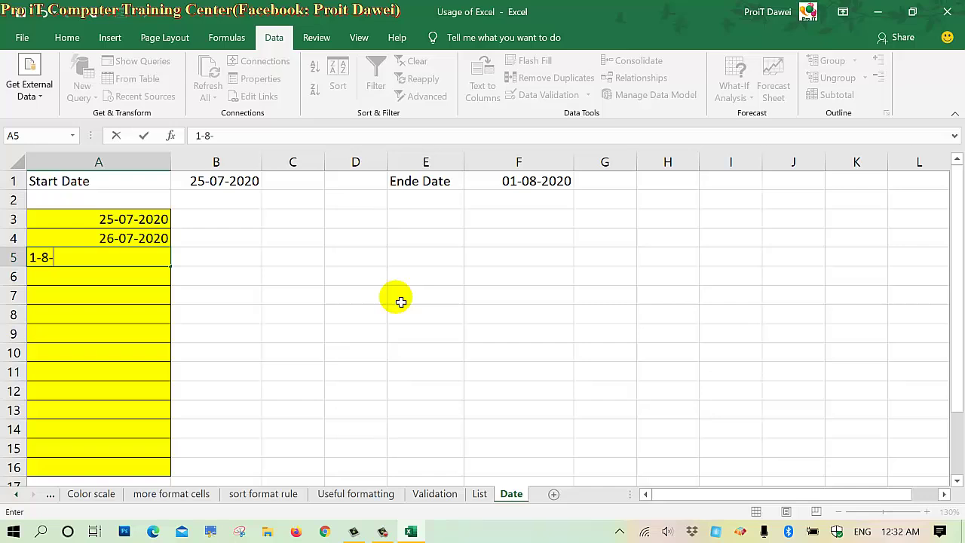
pyautogui.write('2020')
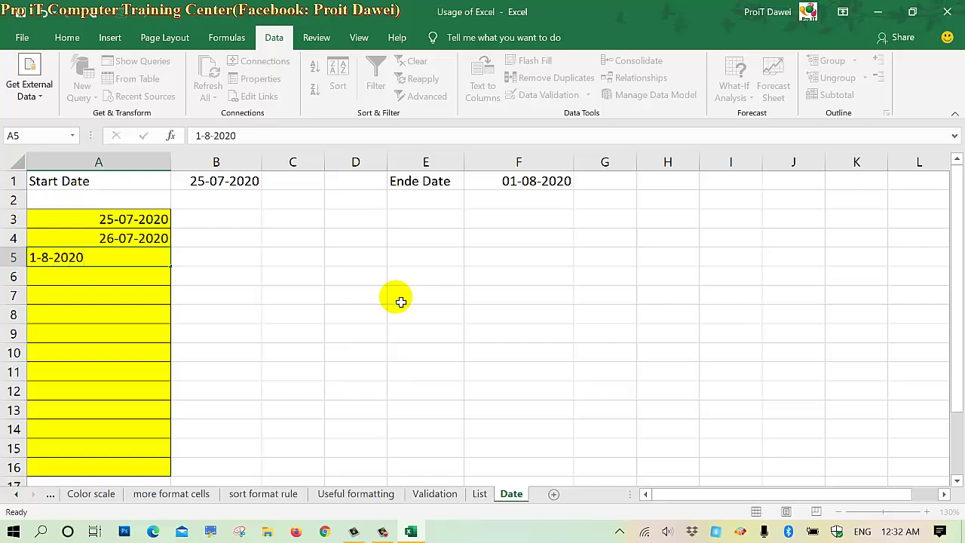
pyautogui.press('Return')
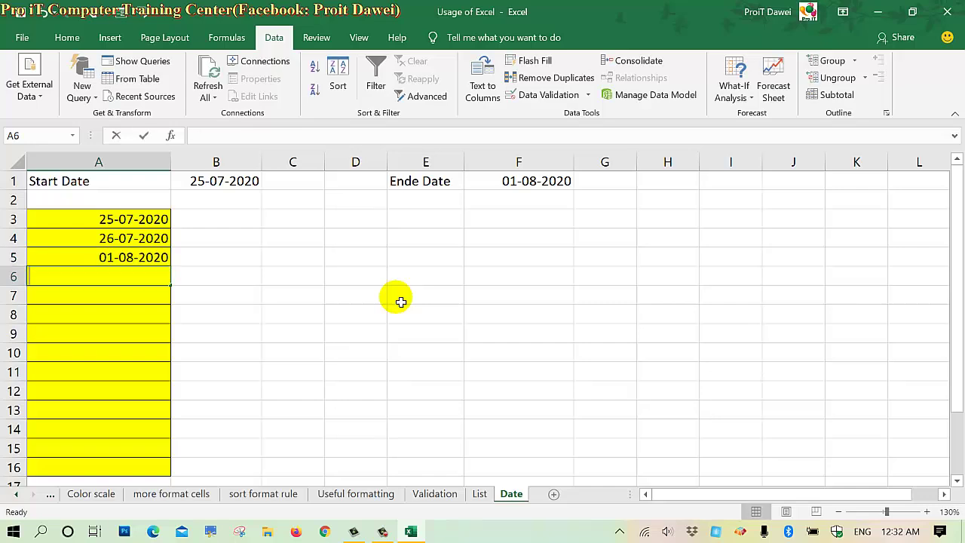
pyautogui.write('30')
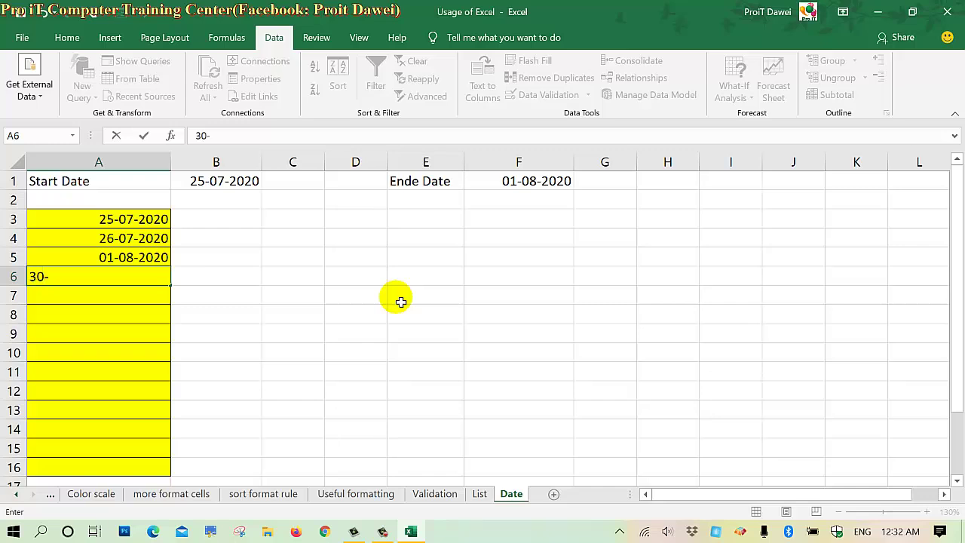
pyautogui.write('-7-2020')
pyautogui.press('Return')
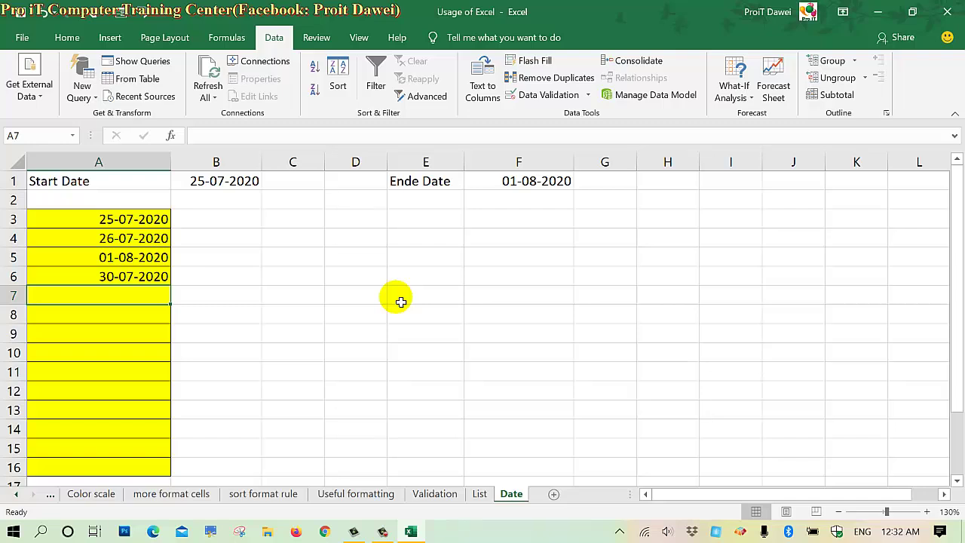
pyautogui.write('2')
pyautogui.write('7')
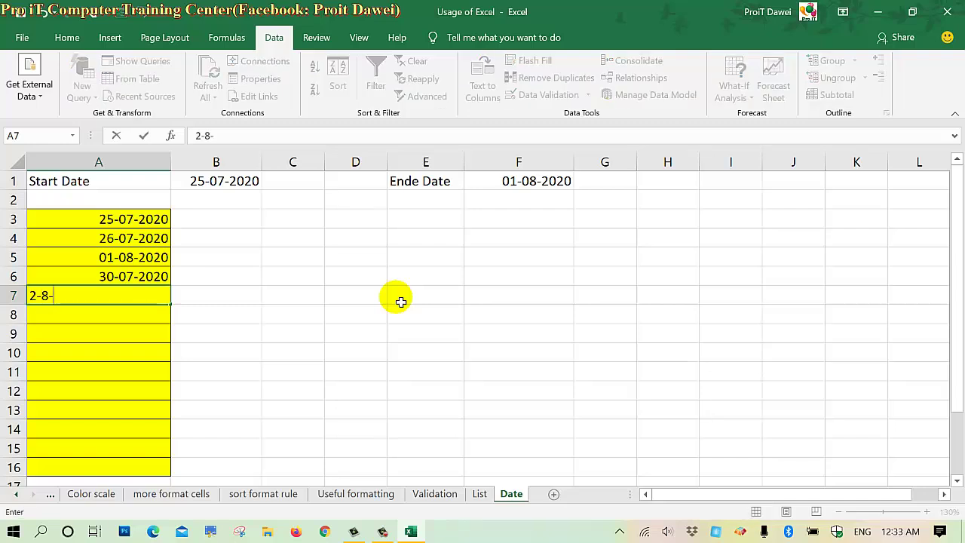
pyautogui.write('2020')
pyautogui.press('Return')
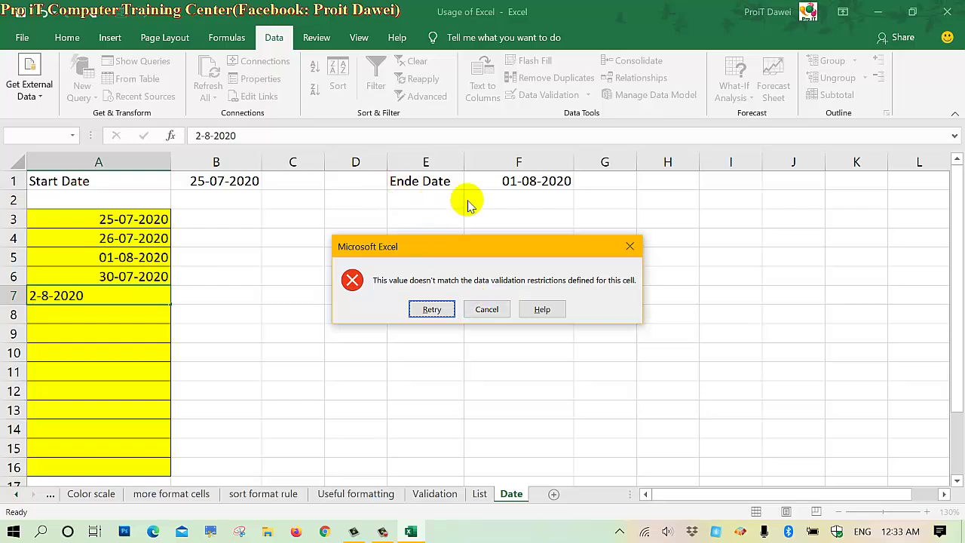
pyautogui.click(487, 309)
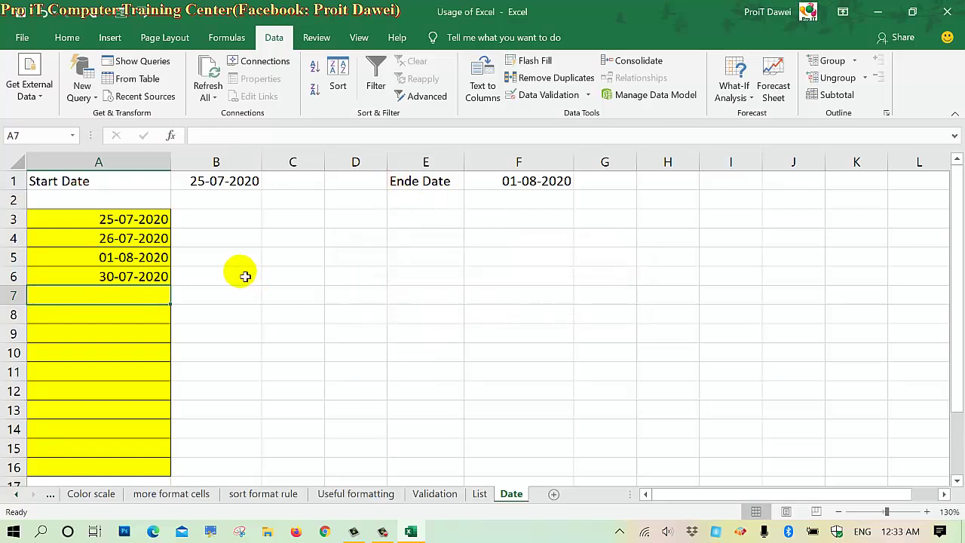
pyautogui.moveTo(150, 227); pyautogui.dragTo(145, 469)
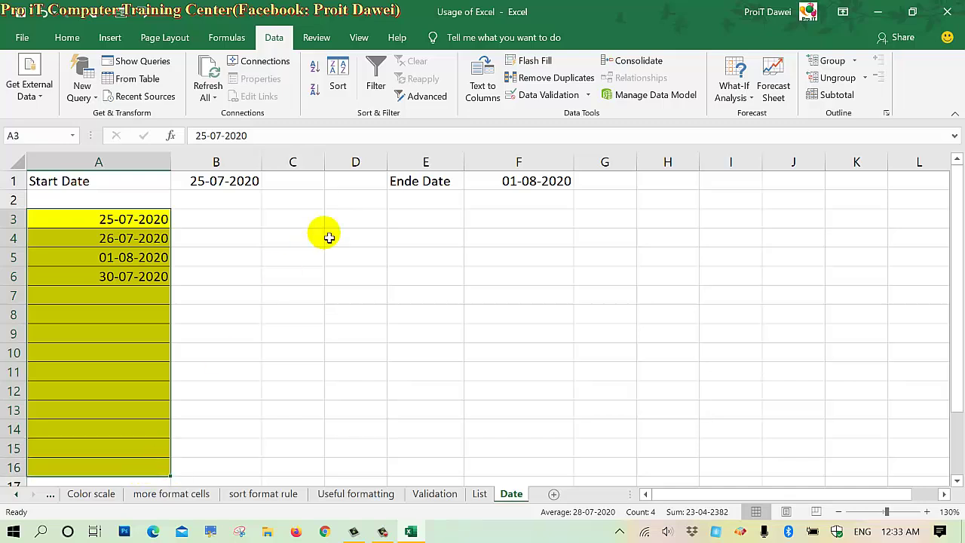
pyautogui.click(540, 96)
pyautogui.click(387, 375)
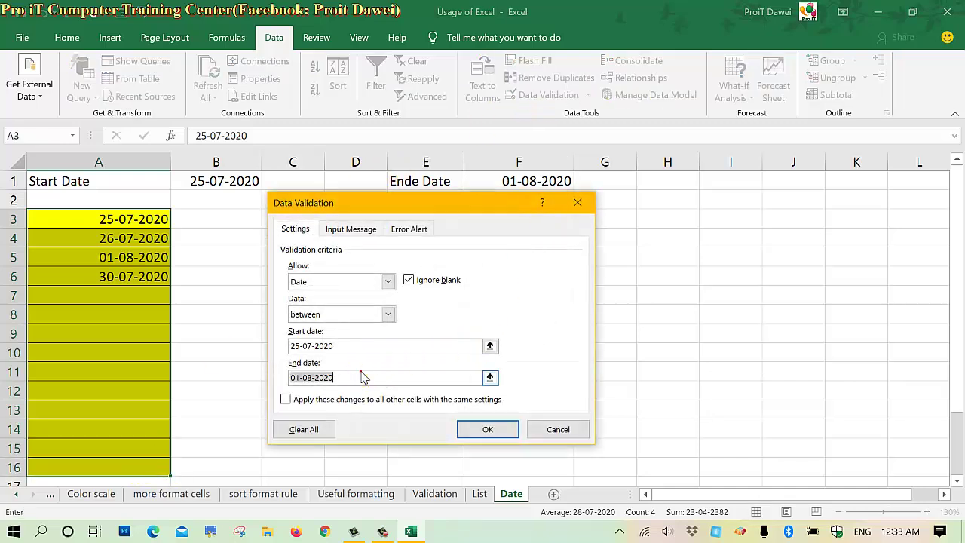
pyautogui.click(343, 377)
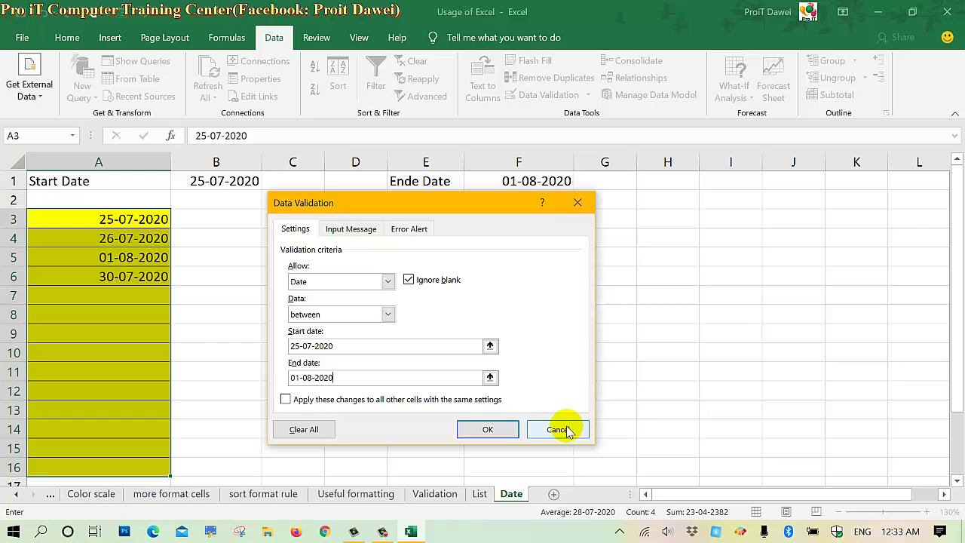
pyautogui.click(567, 430)
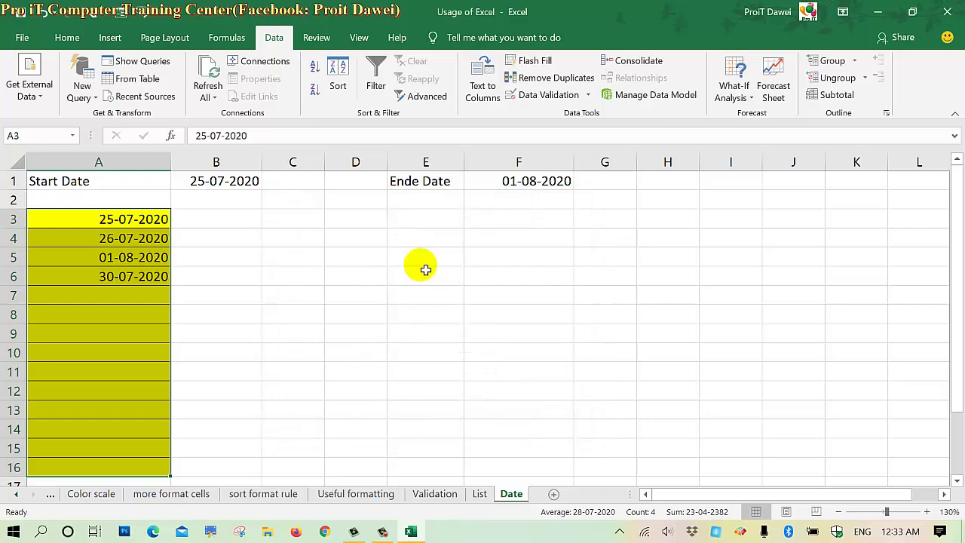
# - Widen column C and fill cells C3:C16 yellow to match column A
pyautogui.click(296, 220)
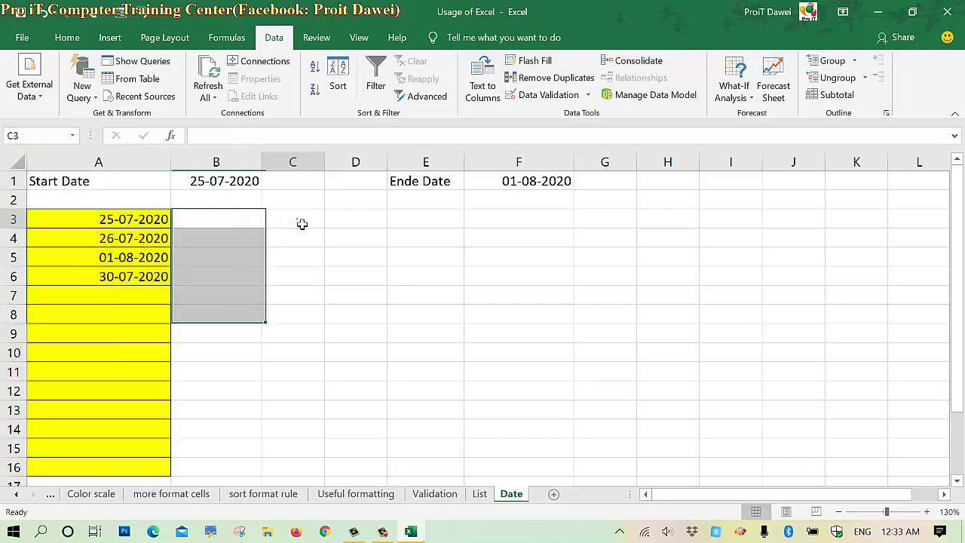
pyautogui.moveTo(325, 162); pyautogui.dragTo(355, 162)
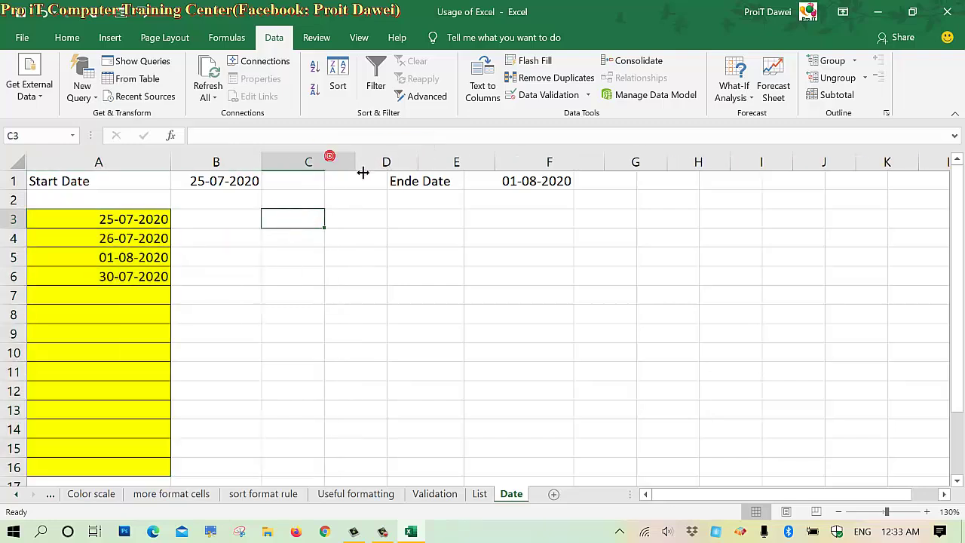
pyautogui.moveTo(303, 219); pyautogui.dragTo(280, 462)
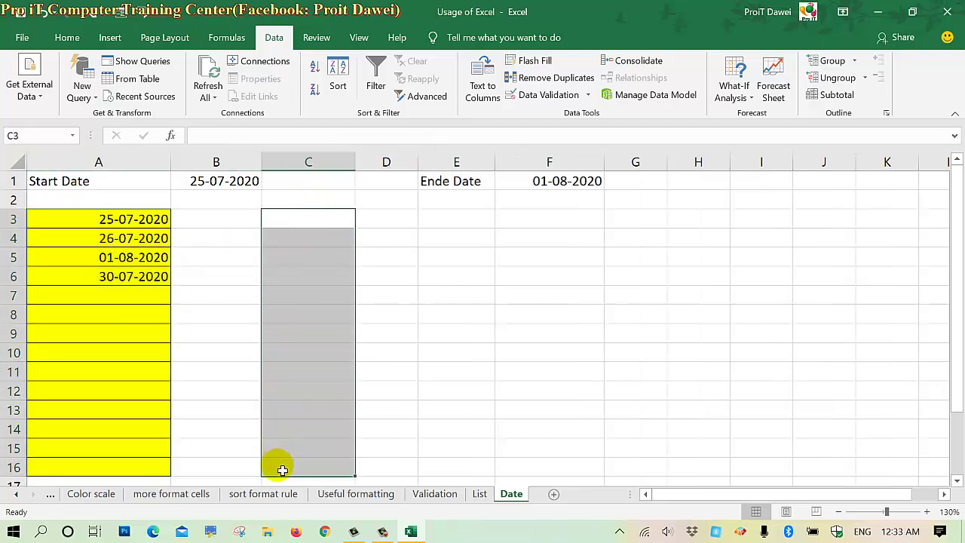
pyautogui.click(66, 38)
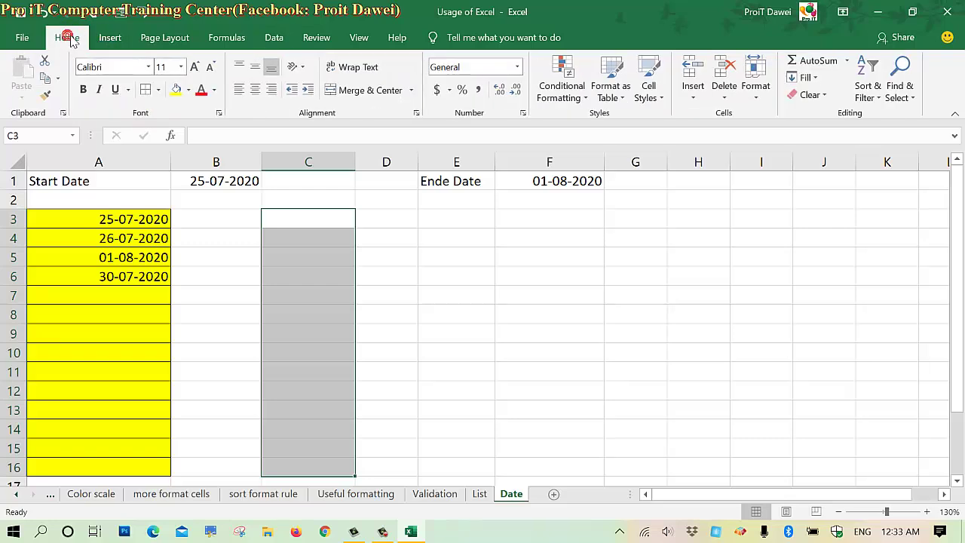
pyautogui.click(280, 44)
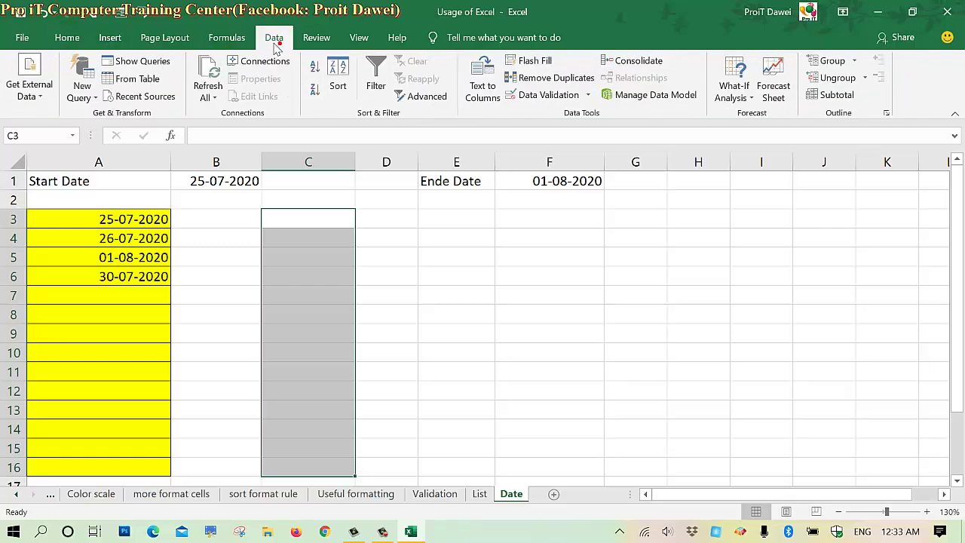
pyautogui.click(67, 38)
pyautogui.click(176, 89)
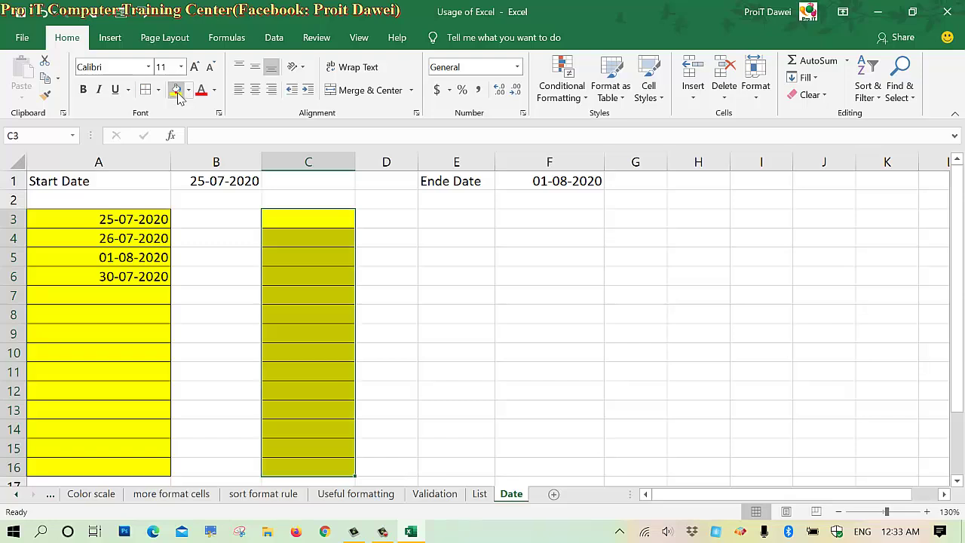
pyautogui.click(283, 44)
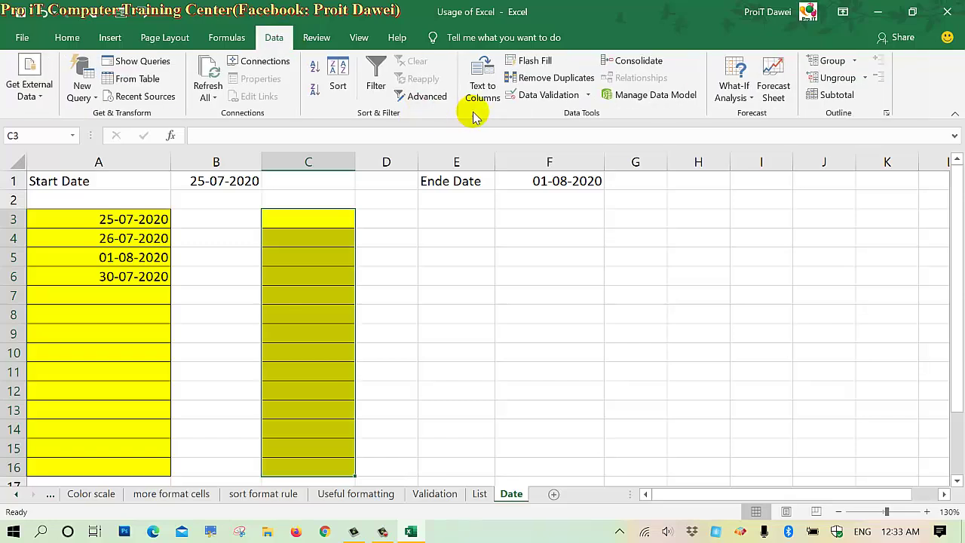
# - Set Data Validation for C3:C16 to allow Date with Data 'between'
pyautogui.click(540, 96)
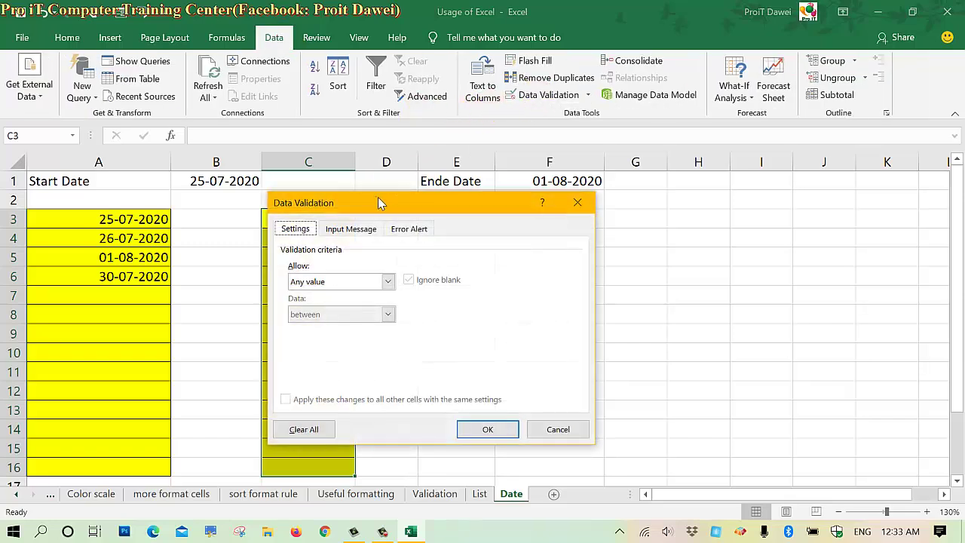
pyautogui.moveTo(378, 197); pyautogui.dragTo(545, 202)
pyautogui.click(479, 287)
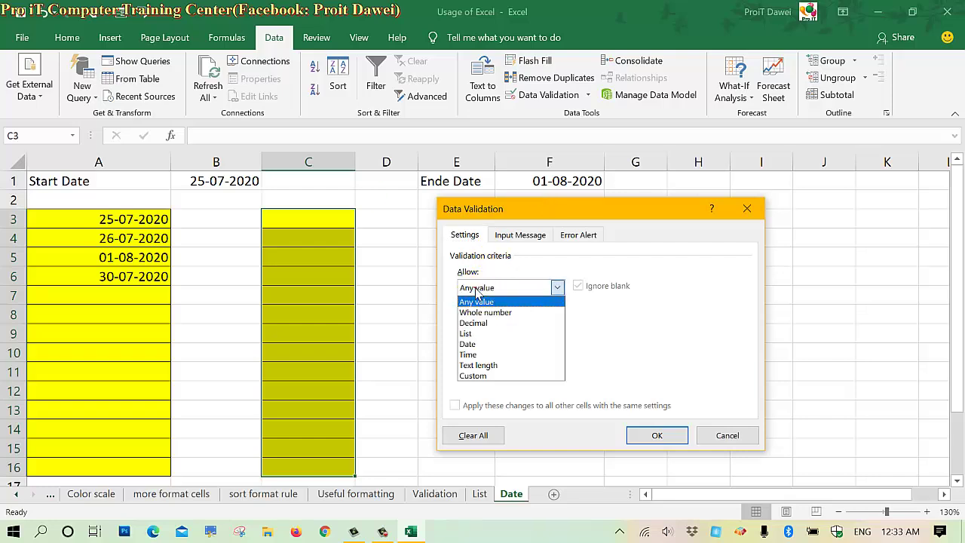
pyautogui.click(467, 333)
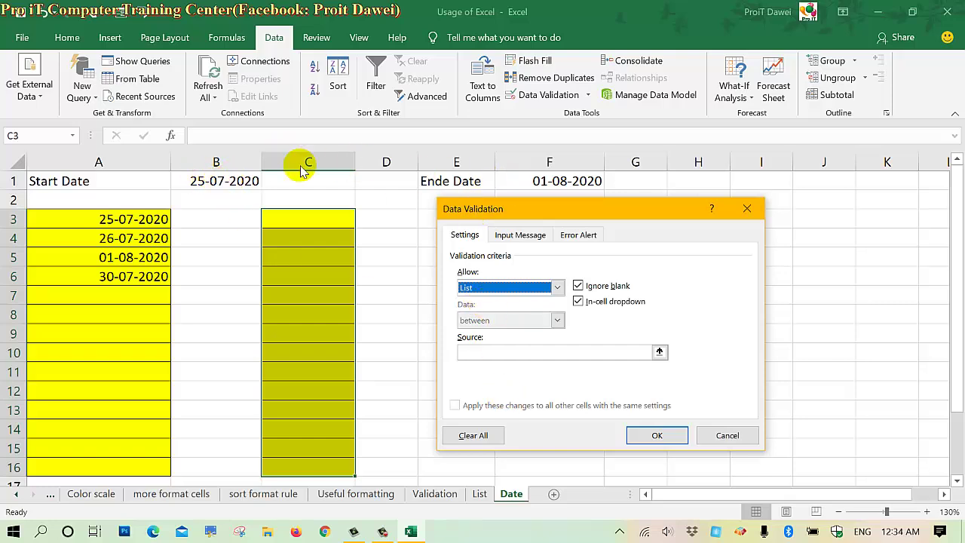
pyautogui.click(483, 291)
pyautogui.click(469, 344)
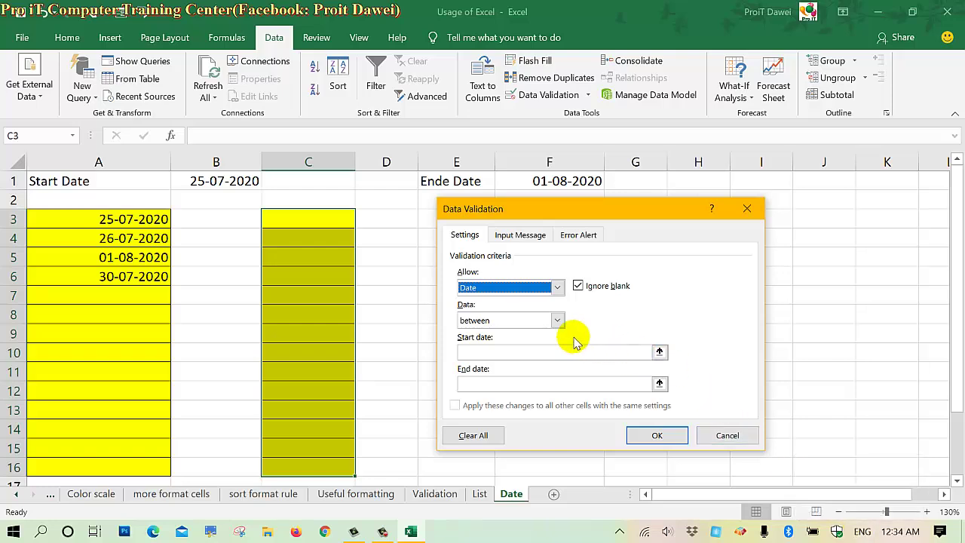
pyautogui.click(521, 360)
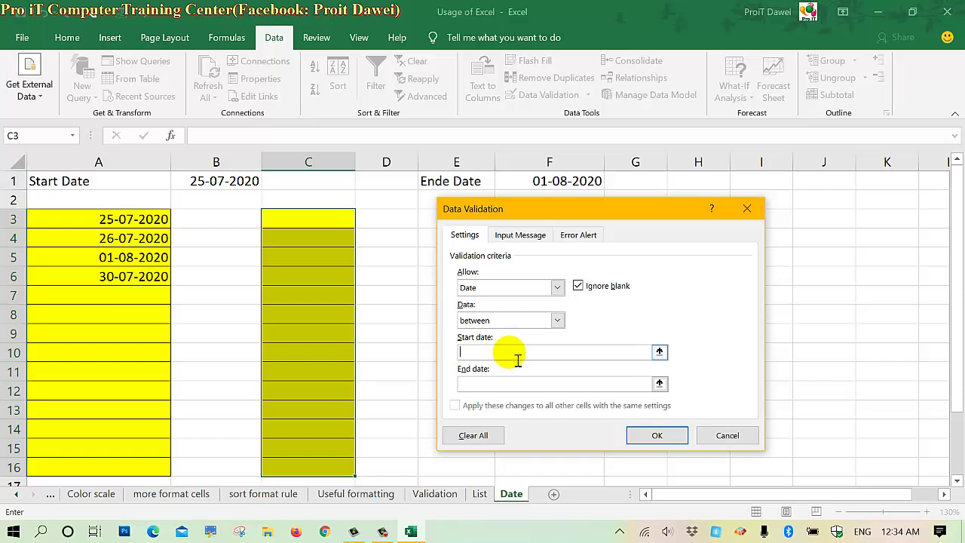
# - Enter =Today() as the start date and =Totday()+7 as the end date, and confirm
pyautogui.write('=To')
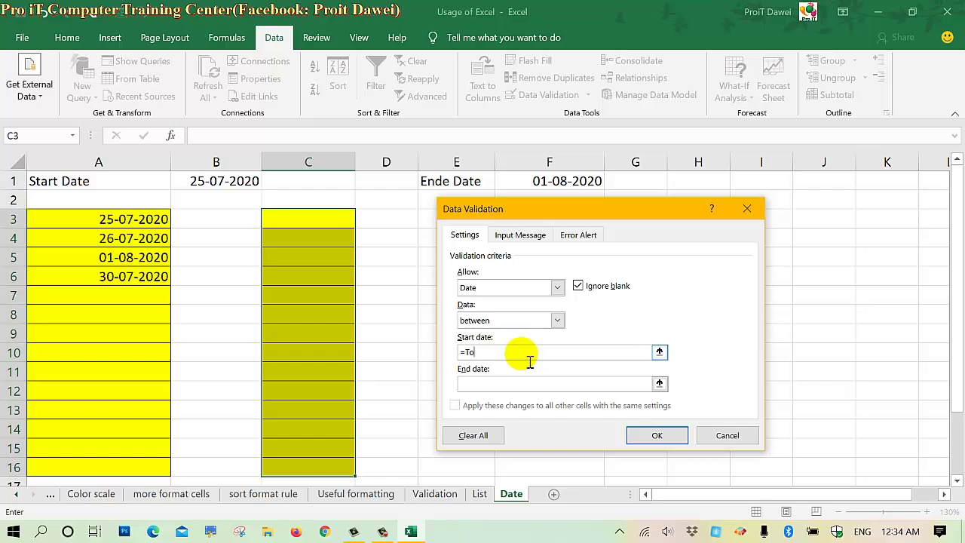
pyautogui.write('day(')
pyautogui.write(')')
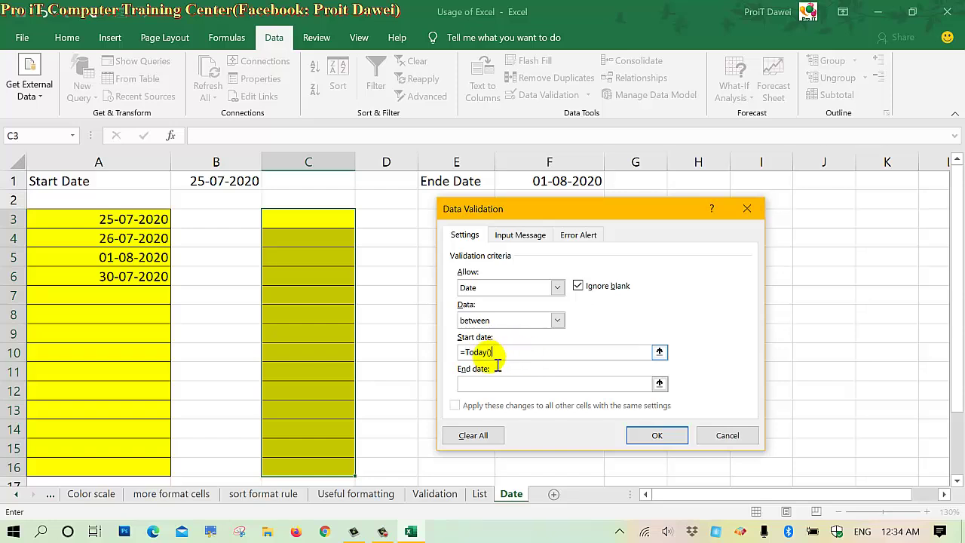
pyautogui.click(482, 384)
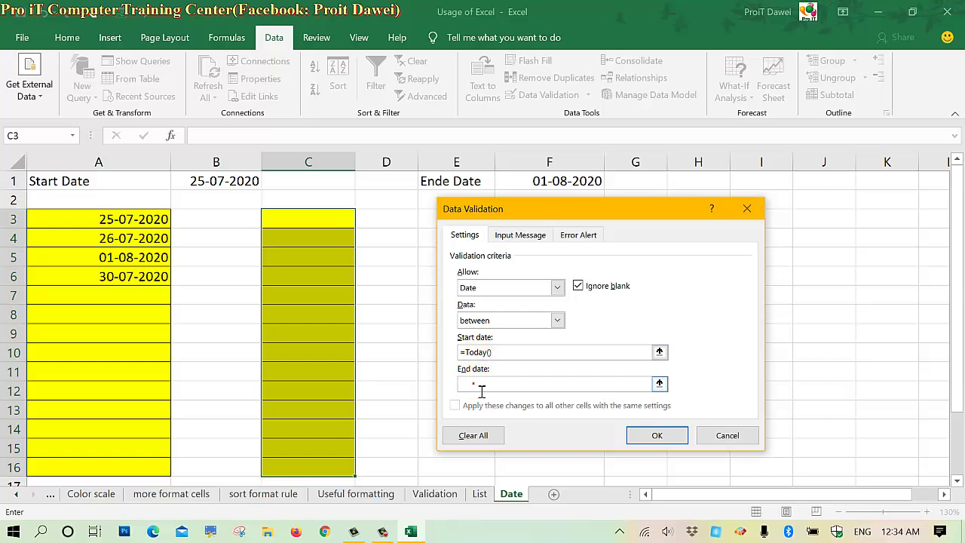
pyautogui.click(481, 384)
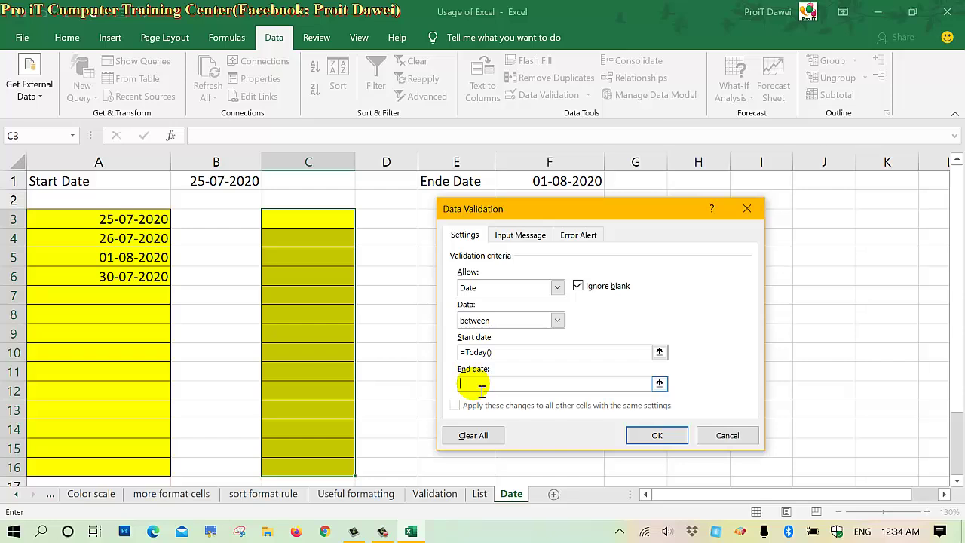
pyautogui.write('=')
pyautogui.write('Tot')
pyautogui.write('day')
pyautogui.write('()+')
pyautogui.write('7')
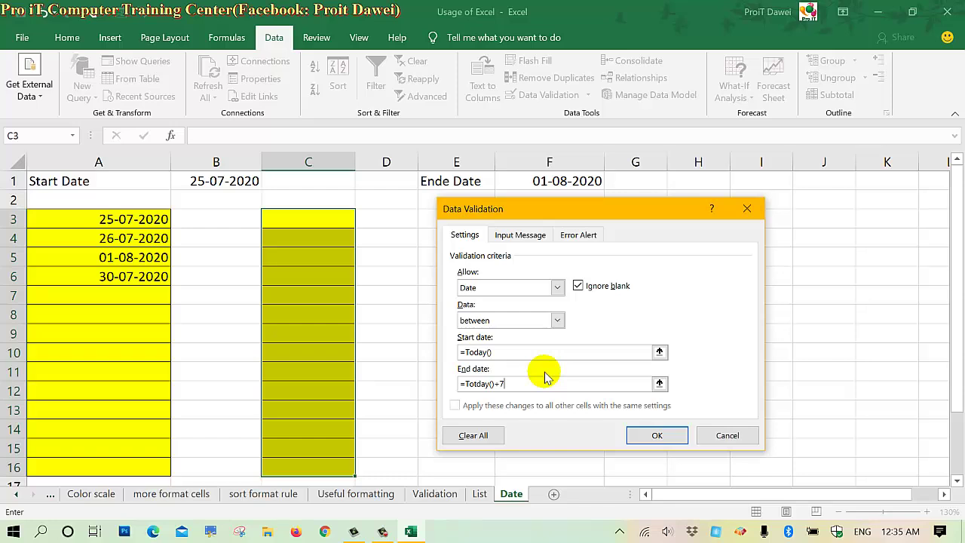
pyautogui.click(644, 436)
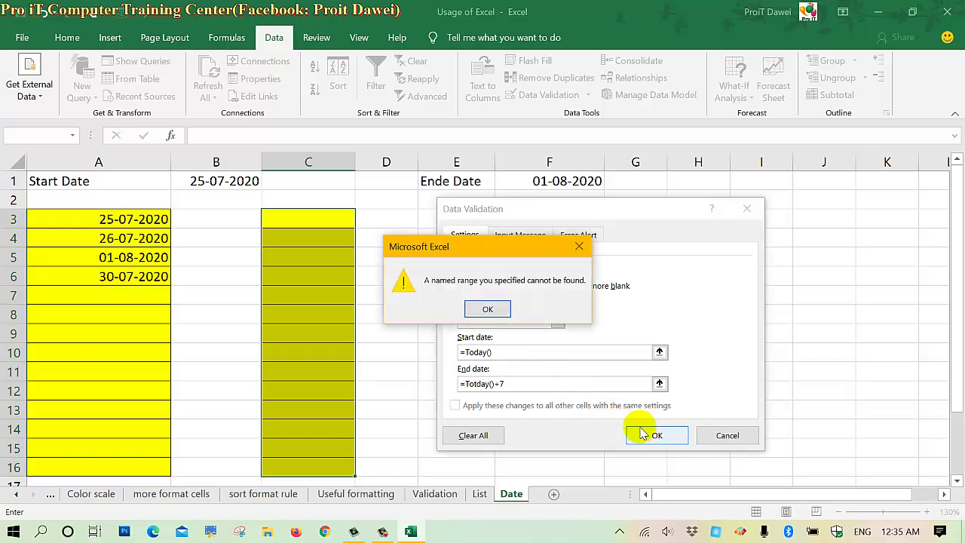
# - Dismiss the named-range error and correct the end date to =Today()+7
pyautogui.click(483, 308)
pyautogui.click(528, 393)
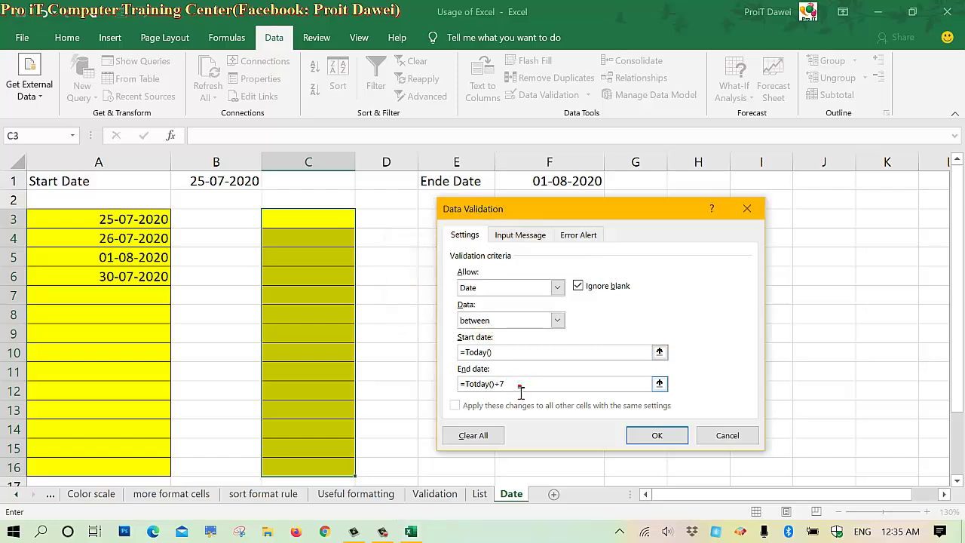
pyautogui.click(521, 392)
pyautogui.click(479, 388)
pyautogui.press('BackSpace')
# - Review the start and end date formulas and apply the date rule to C3:C16
pyautogui.click(511, 379)
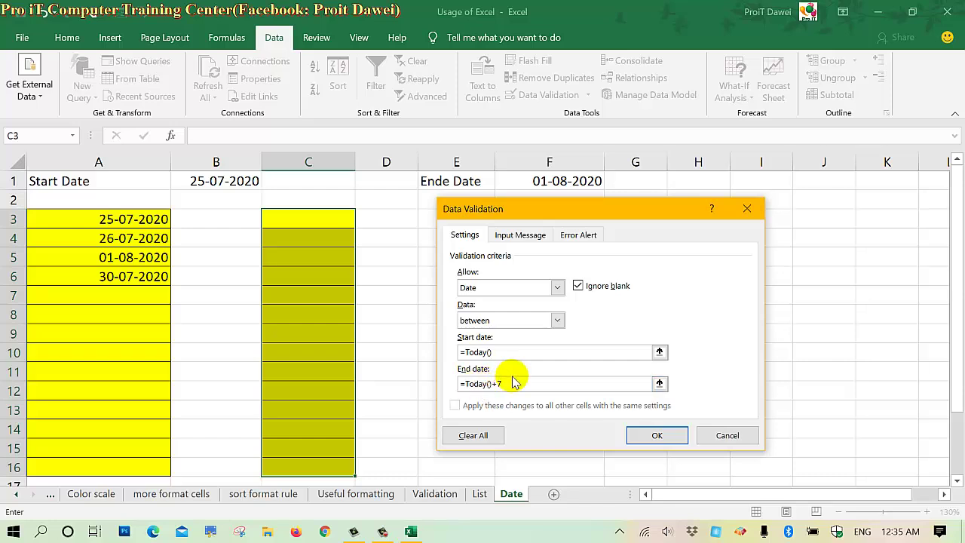
pyautogui.click(486, 385)
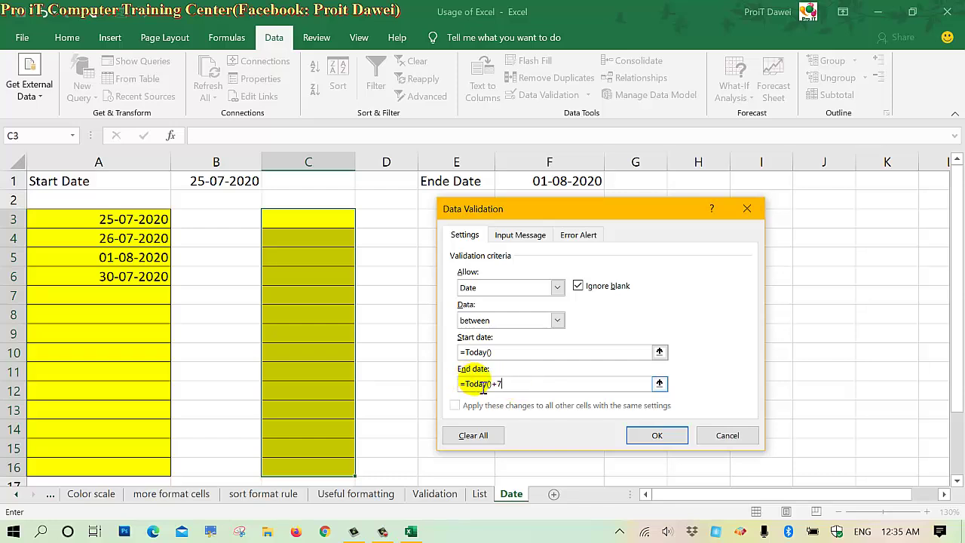
pyautogui.click(499, 386)
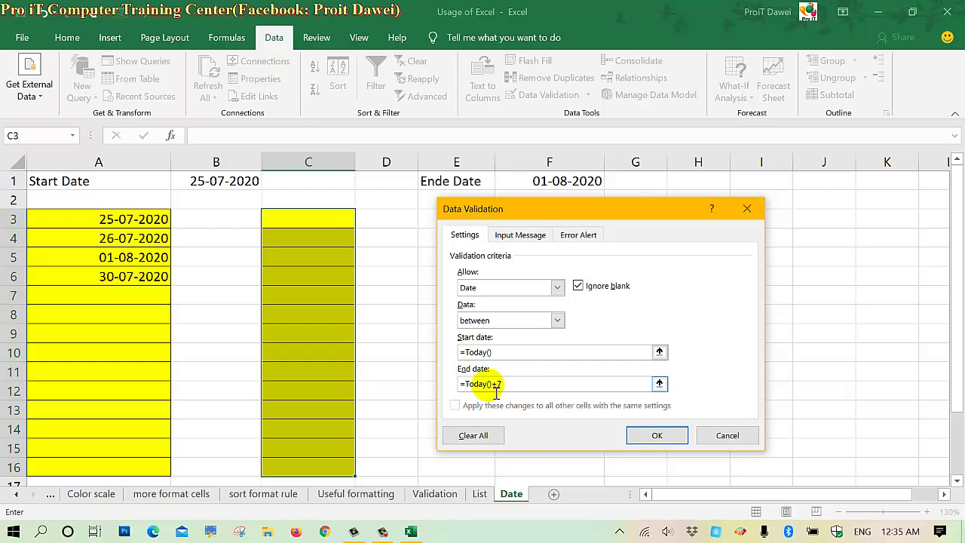
pyautogui.press('Left')
pyautogui.press('Left')
pyautogui.press('Left')
pyautogui.click(497, 386)
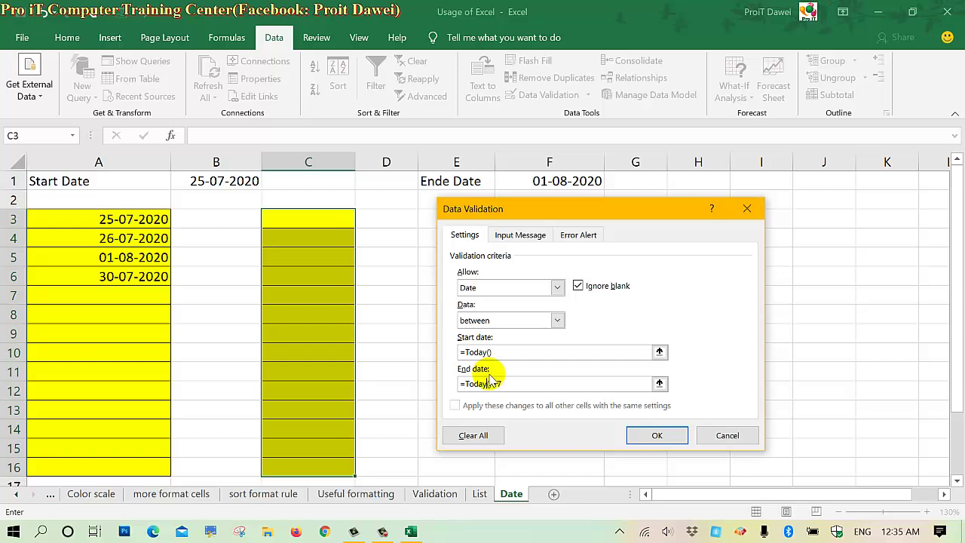
pyautogui.press('Left')
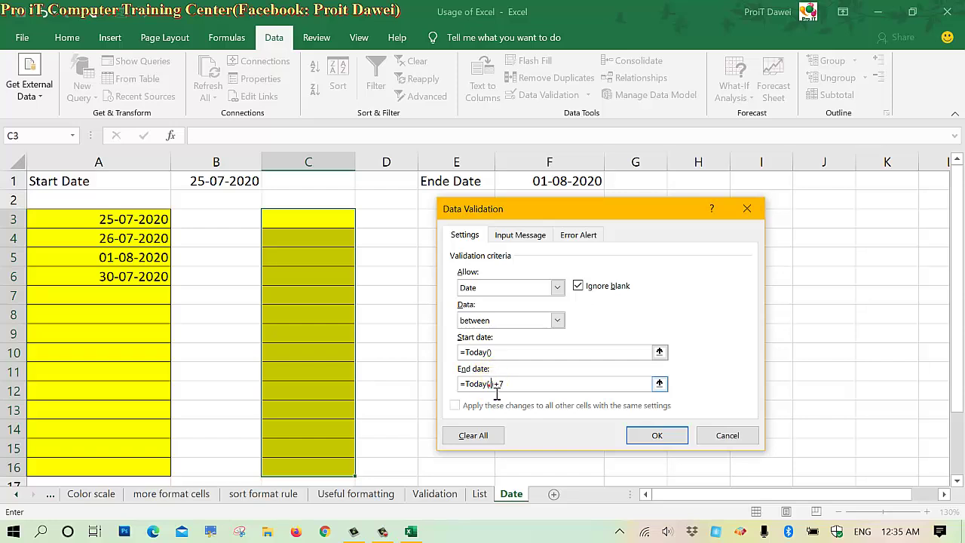
pyautogui.click(490, 383)
pyautogui.click(492, 353)
pyautogui.click(507, 382)
pyautogui.click(653, 436)
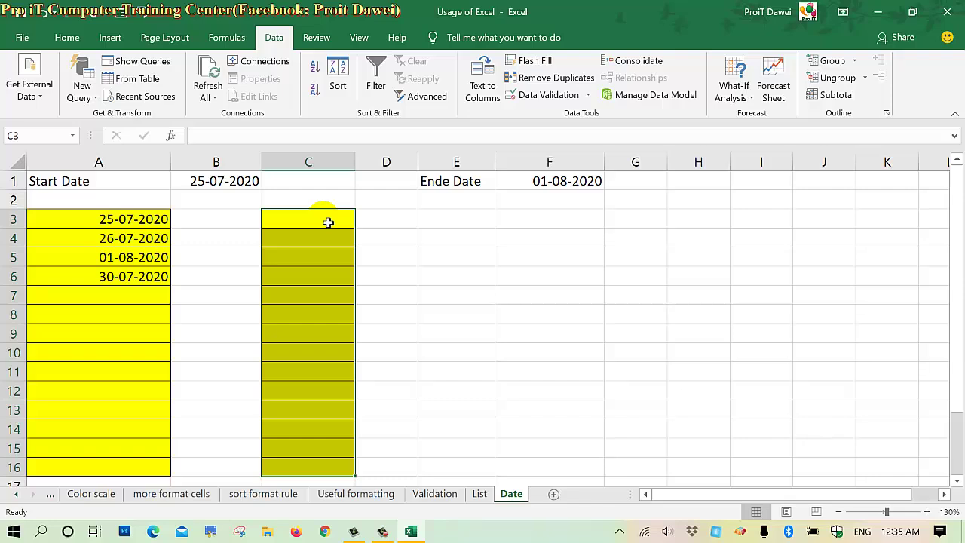
# - Enter 25-07-2020 and 26-07-2020 in C3:C4, and cancel the rejected 24-7-2020 in C5
pyautogui.write('2')
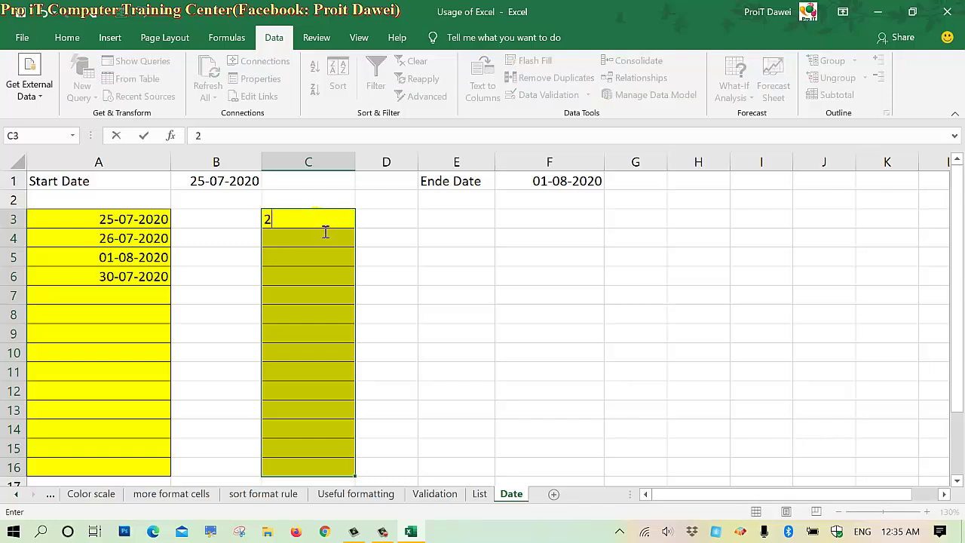
pyautogui.write('5-')
pyautogui.write('7-2020')
pyautogui.press('Return')
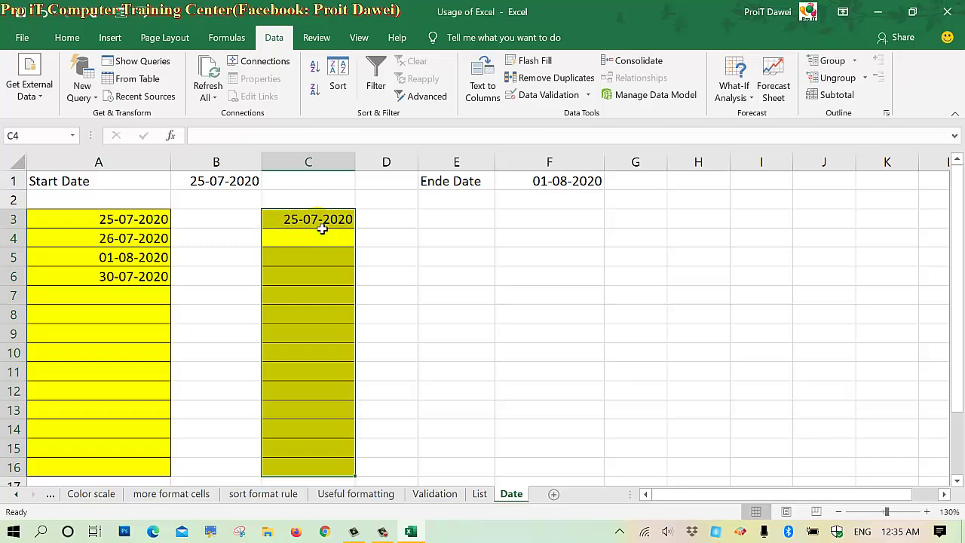
pyautogui.write('2')
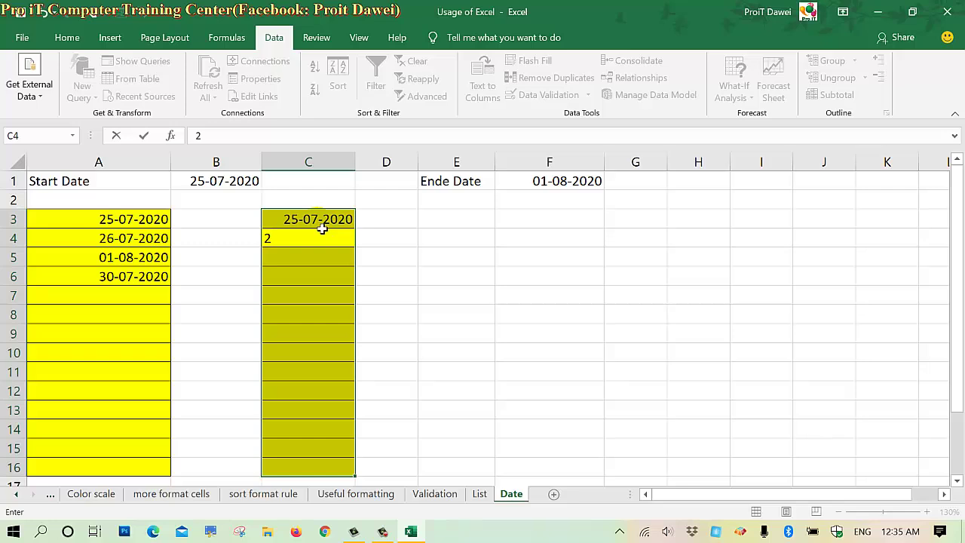
pyautogui.write('6-')
pyautogui.write('7-2020')
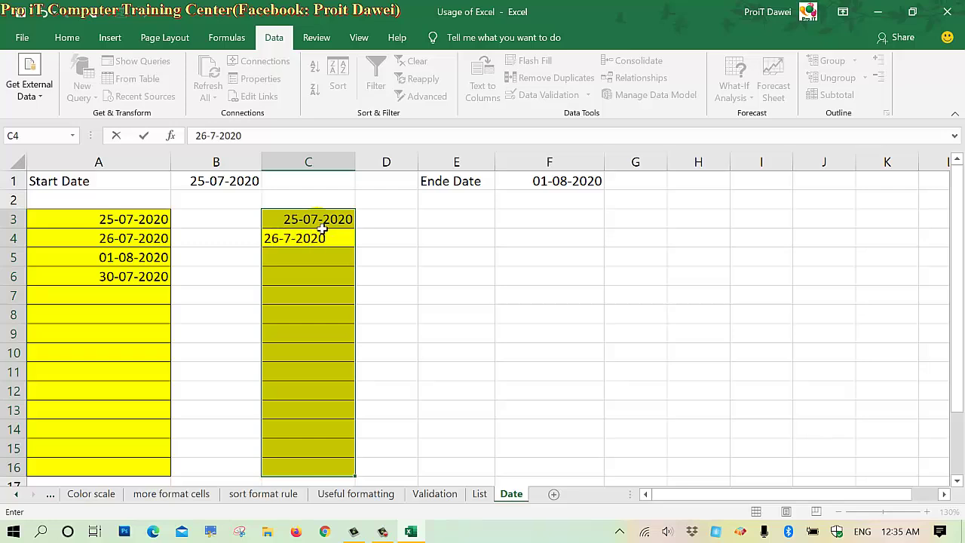
pyautogui.press('Return')
pyautogui.write('2')
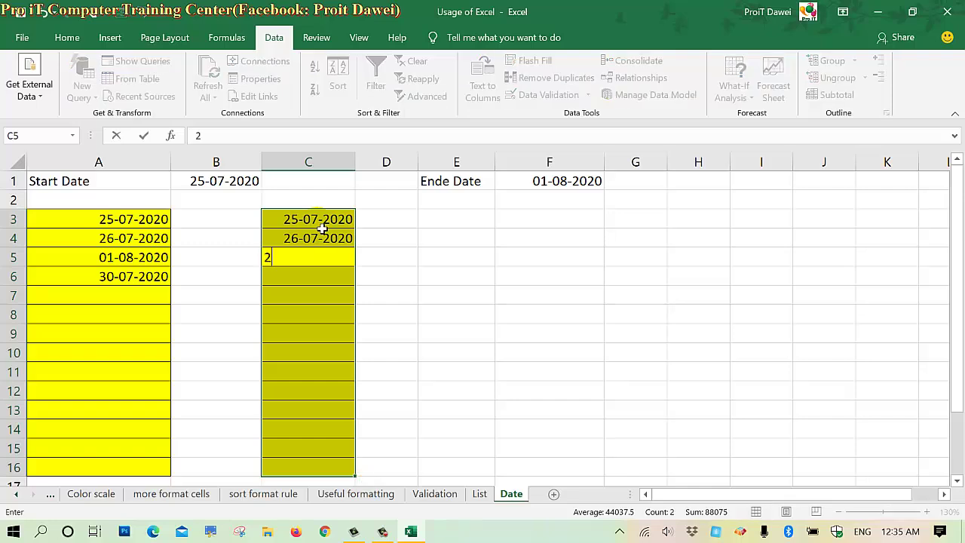
pyautogui.write('4-7-20')
pyautogui.write('20')
pyautogui.press('Return')
pyautogui.press('Return')
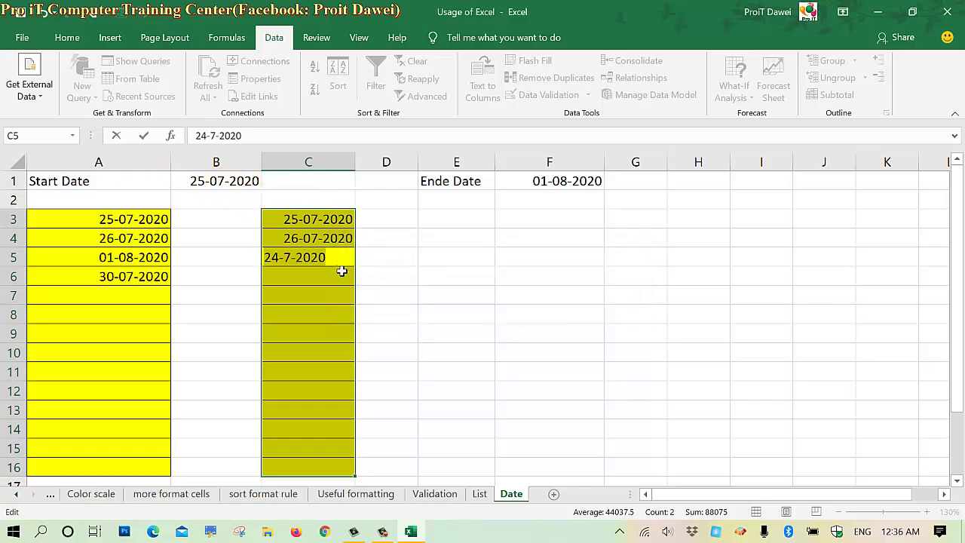
pyautogui.press('Return')
pyautogui.press('Escape')
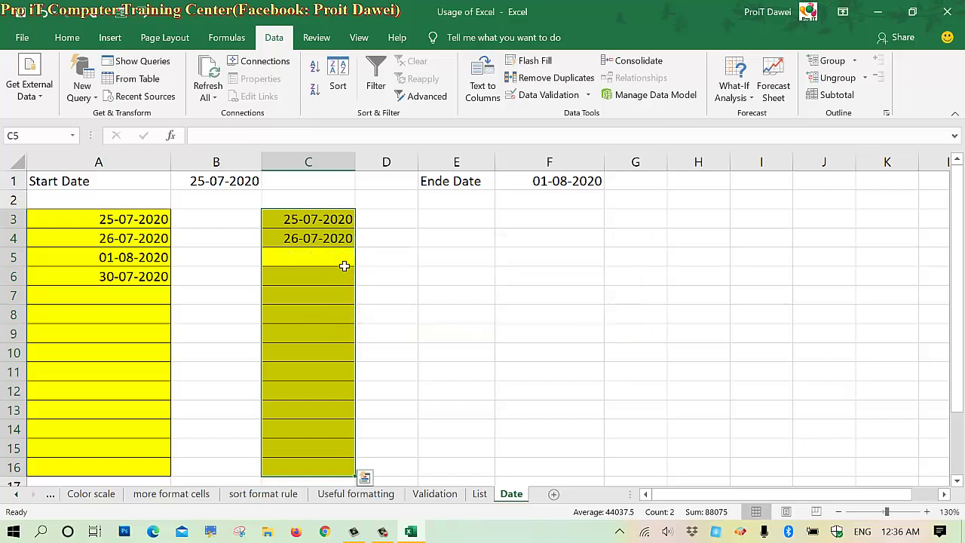
# - Enter 01-08-2020 in C5, then 30-07-2020 in C6 after 2-8-2020 is rejected
pyautogui.write('1-8-')
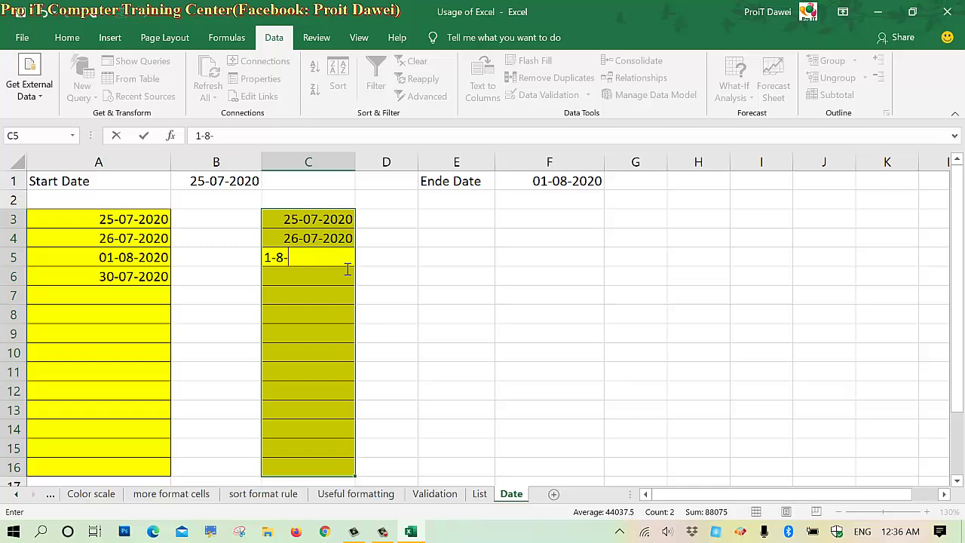
pyautogui.write('2020')
pyautogui.press('Return')
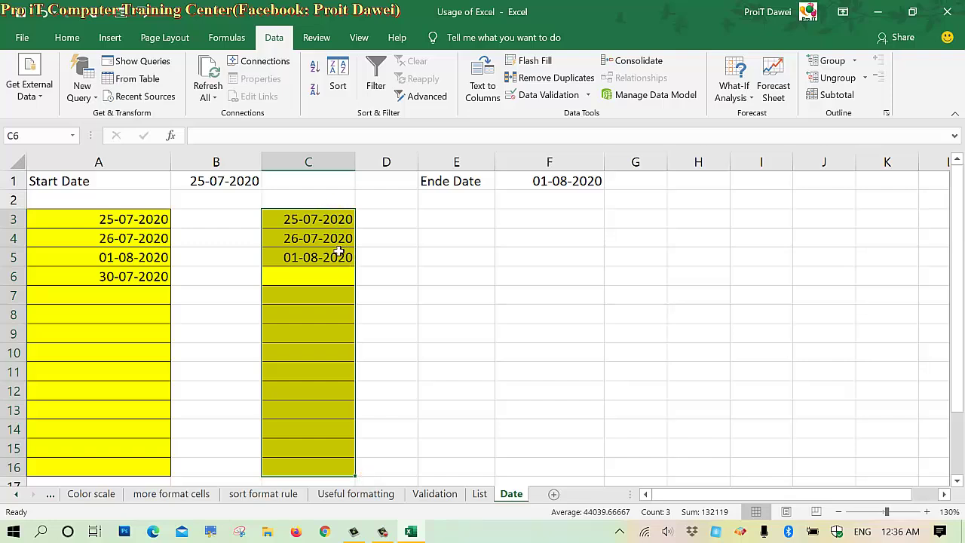
pyautogui.write('2-')
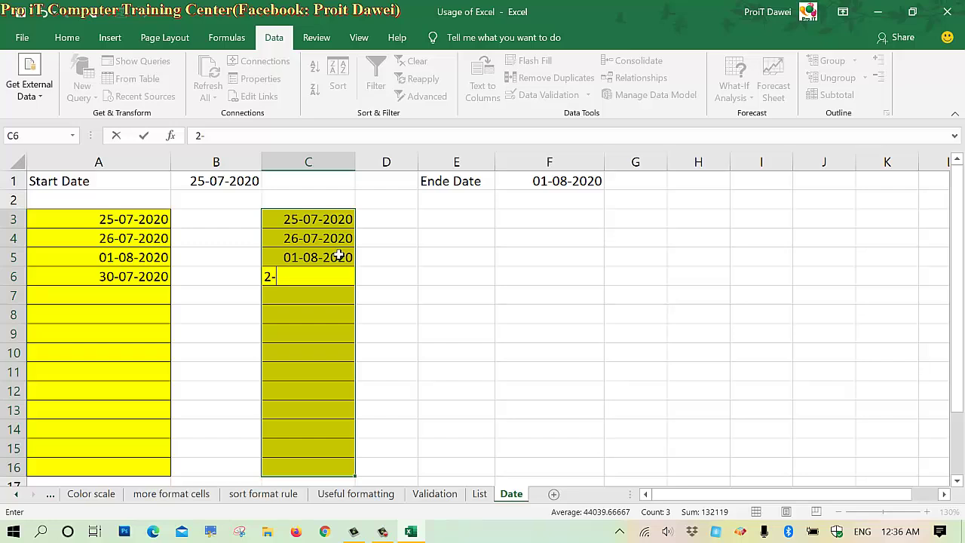
pyautogui.write('8-2020')
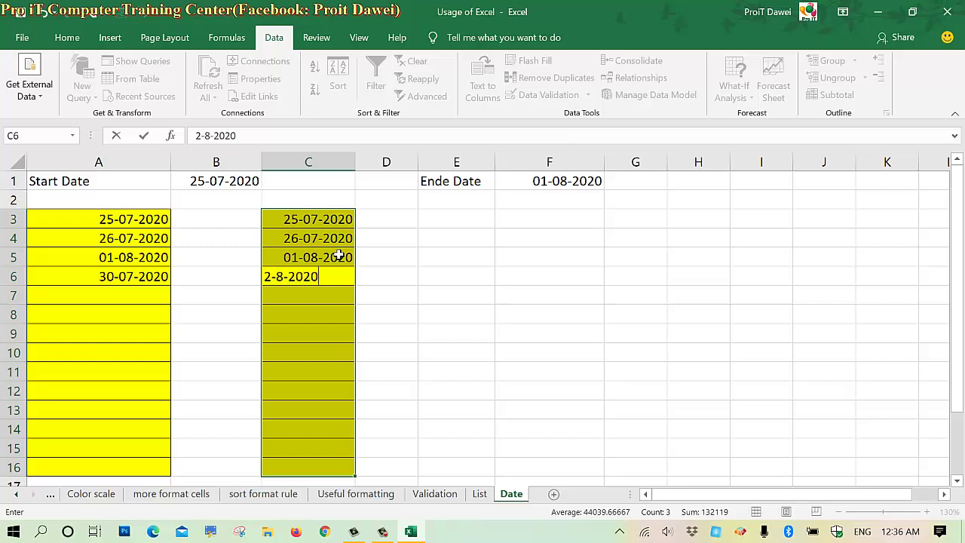
pyautogui.press('Return')
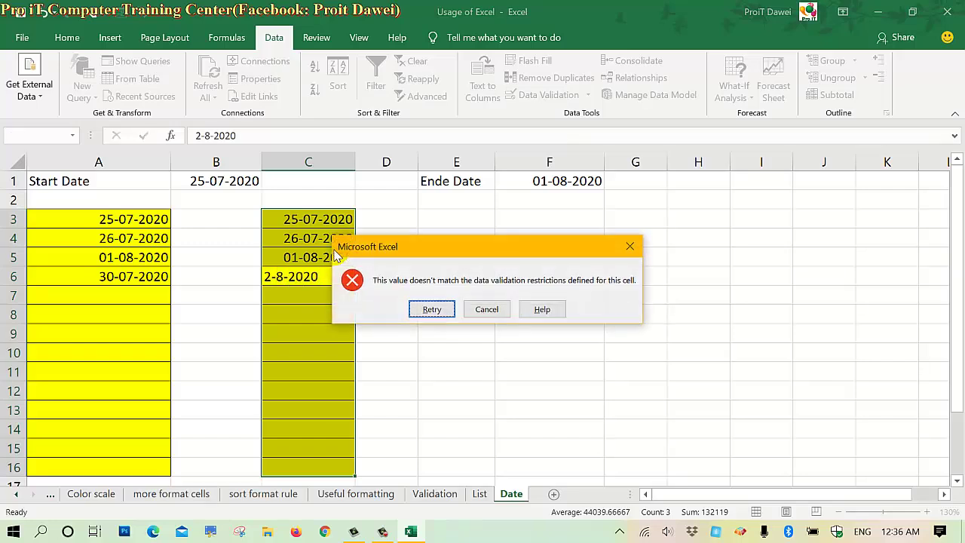
pyautogui.press('Escape')
pyautogui.write('30')
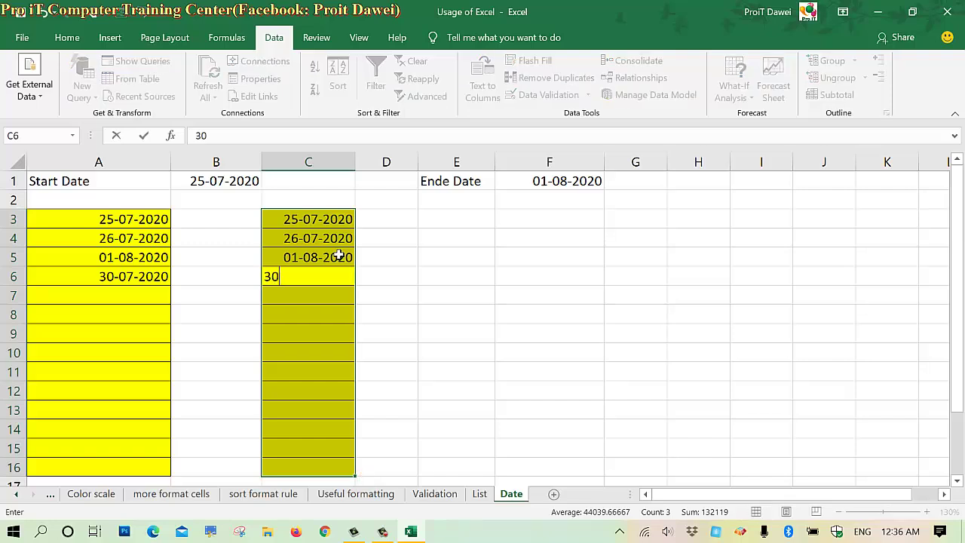
pyautogui.write('-7-')
pyautogui.write('2020')
pyautogui.press('Return')
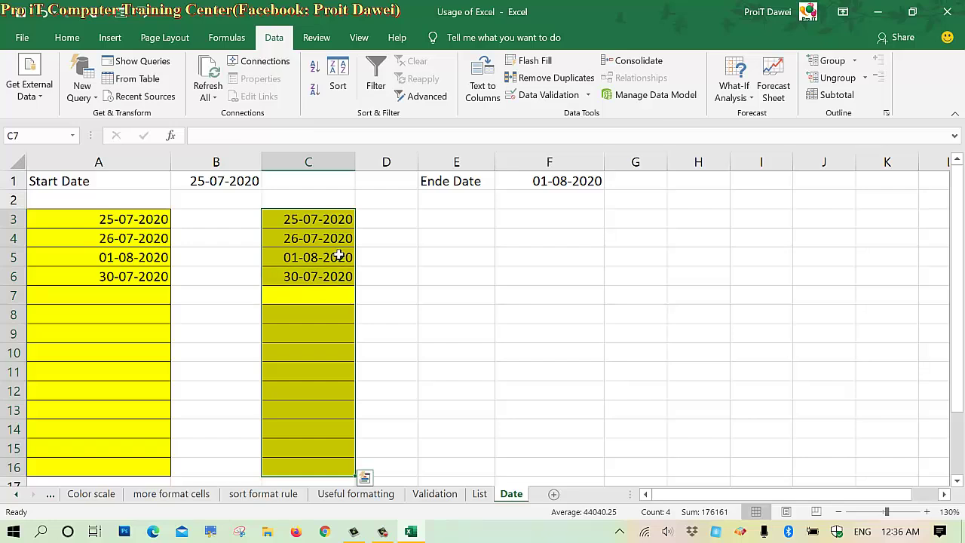
pyautogui.click(378, 278)
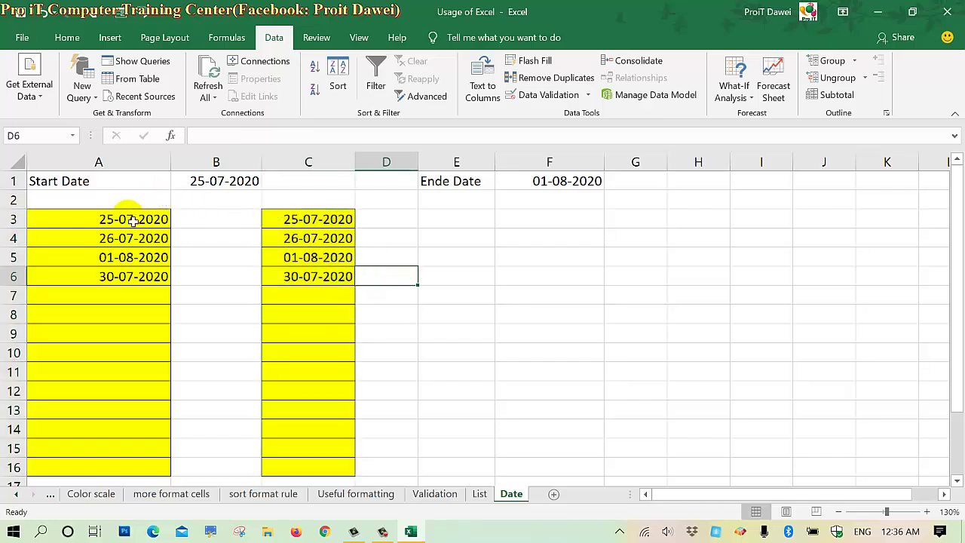
pyautogui.moveTo(129, 218); pyautogui.dragTo(134, 463)
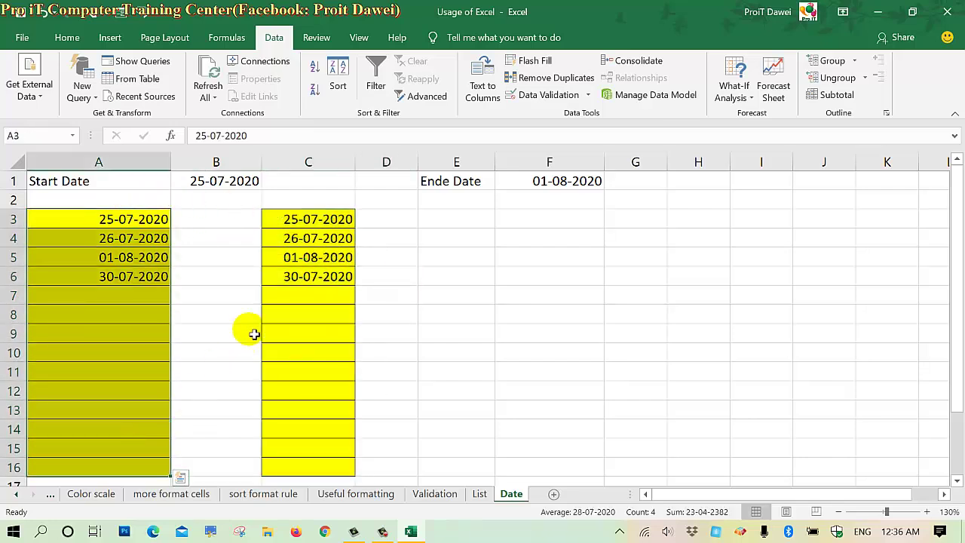
pyautogui.moveTo(308, 217); pyautogui.dragTo(276, 468)
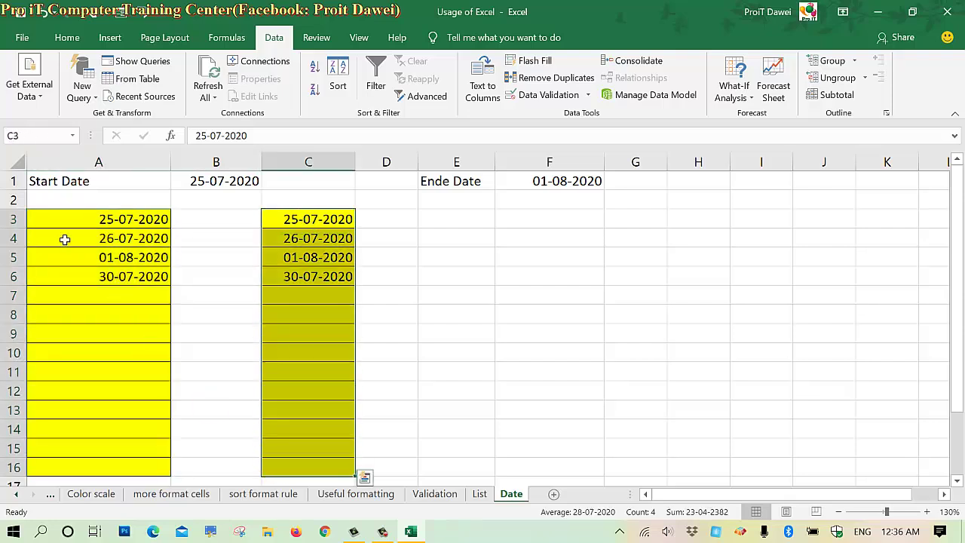
pyautogui.click(86, 209)
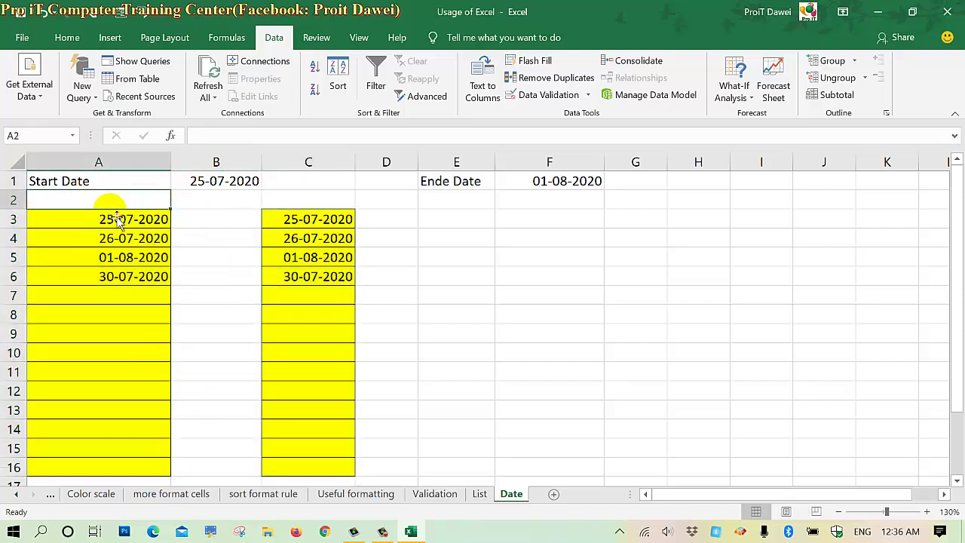
pyautogui.click(219, 183)
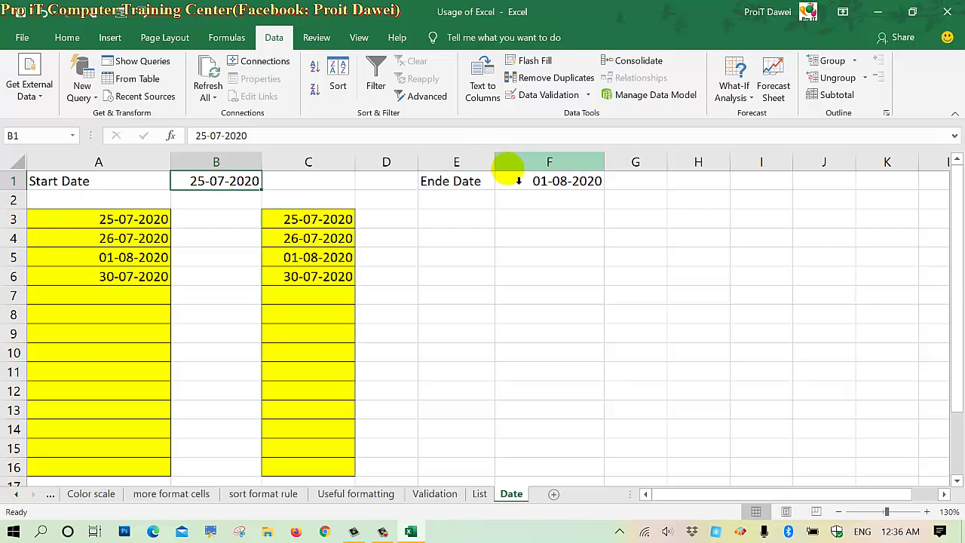
pyautogui.click(512, 178)
pyautogui.click(150, 201)
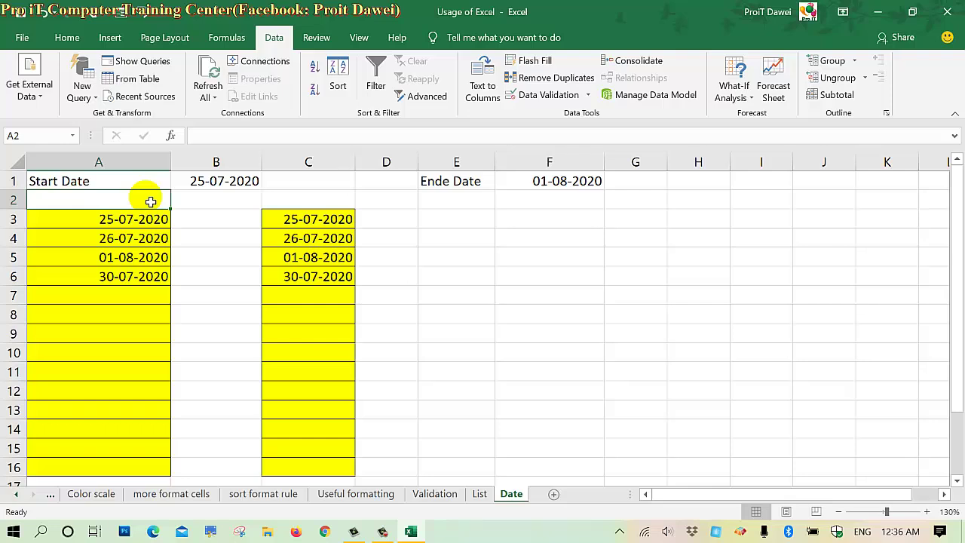
pyautogui.click(297, 199)
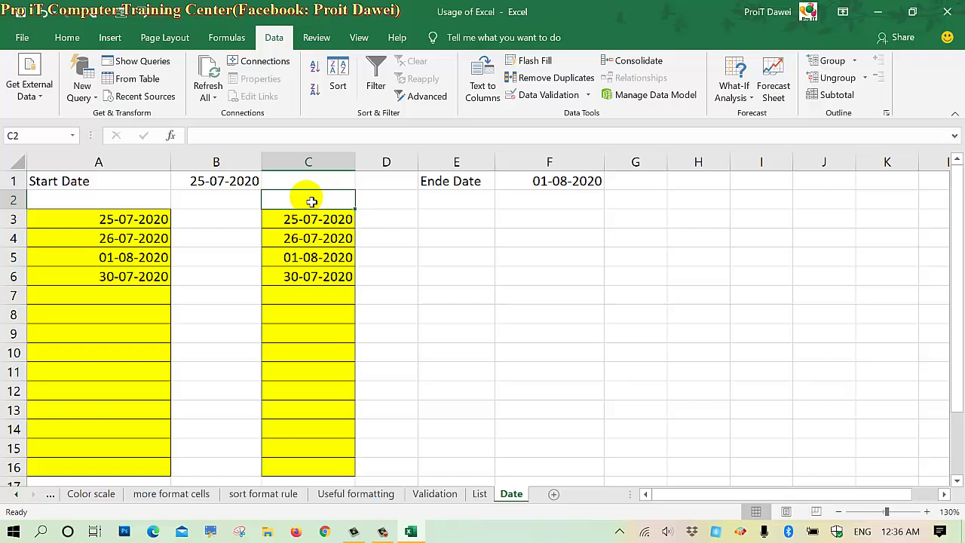
# - Type the heading 'Automatically' in C2 and widen column C to fit it
pyautogui.write('Auto')
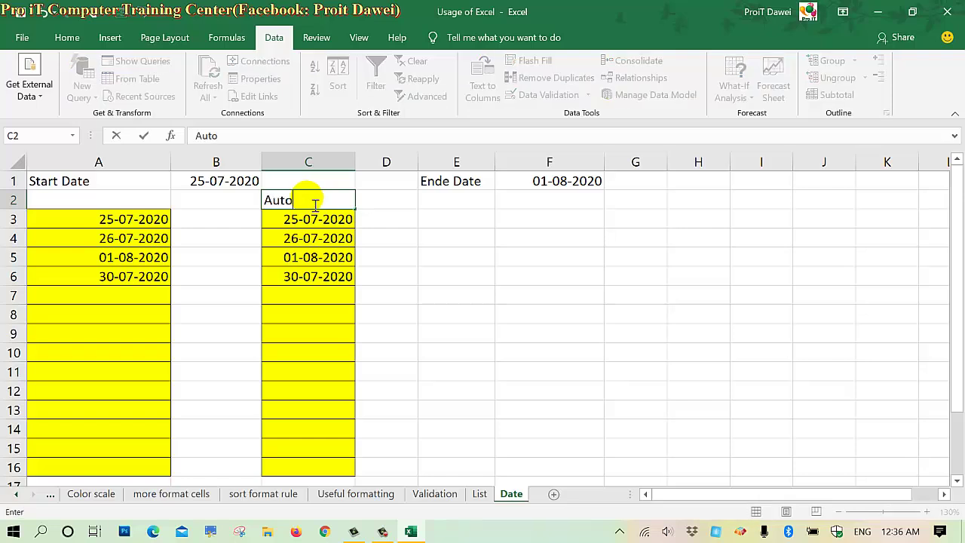
pyautogui.write('maticca')
pyautogui.press('BackSpace')
pyautogui.press('BackSpace')
pyautogui.write('lly')
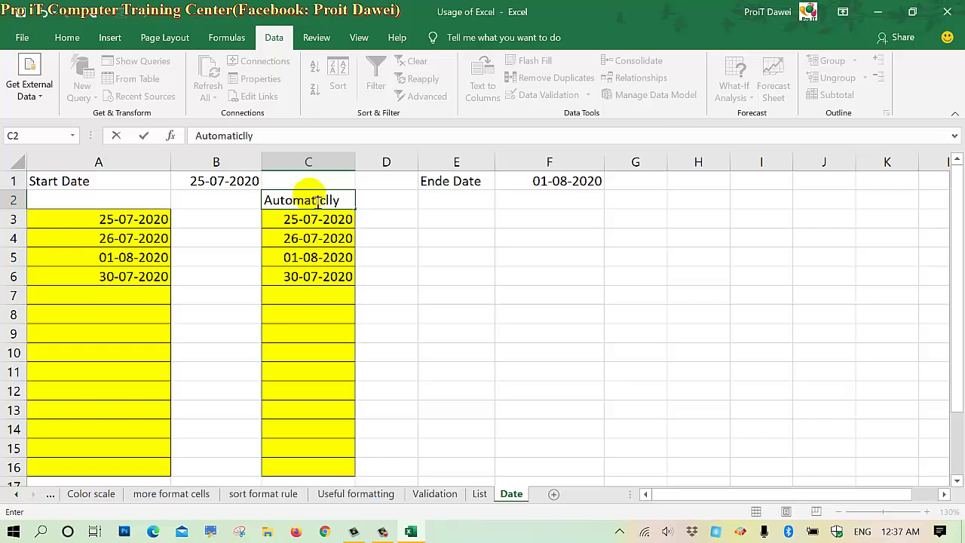
pyautogui.press('BackSpace')
pyautogui.press('BackSpace')
pyautogui.press('BackSpace')
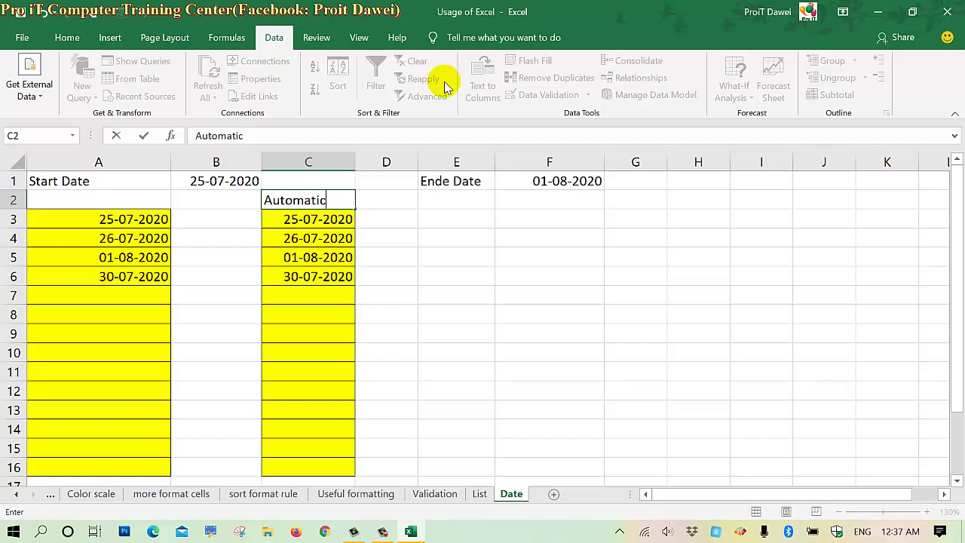
pyautogui.press('BackSpace')
pyautogui.write('cal')
pyautogui.write('ly')
pyautogui.press('Return')
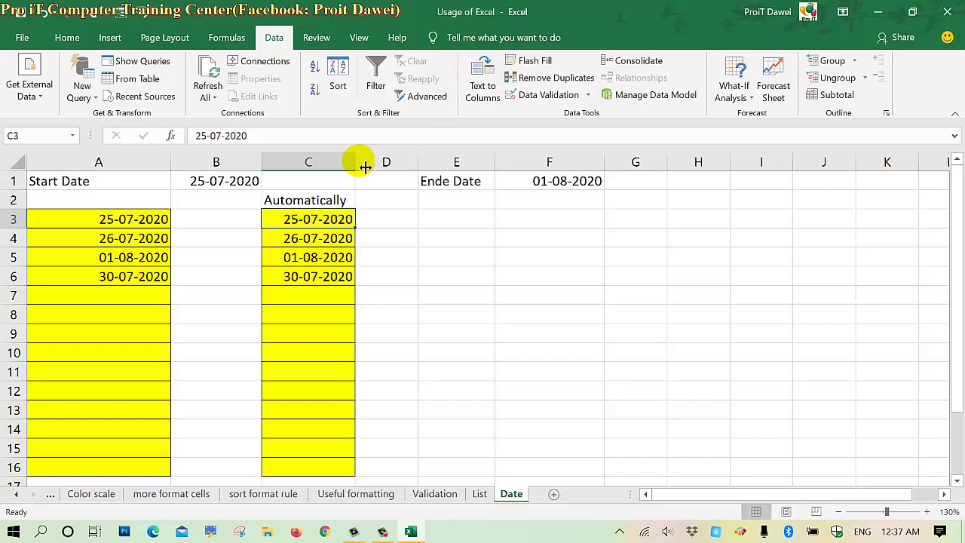
pyautogui.moveTo(355, 163); pyautogui.dragTo(379, 164)
# - Edit the C2 heading to read 'Automaticaly System date'
pyautogui.click(374, 197)
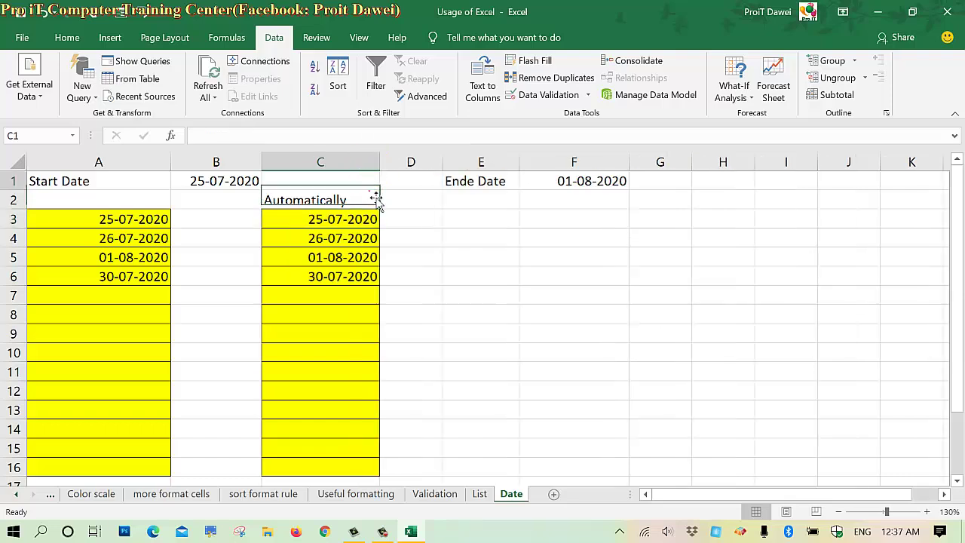
pyautogui.doubleClick(368, 201)
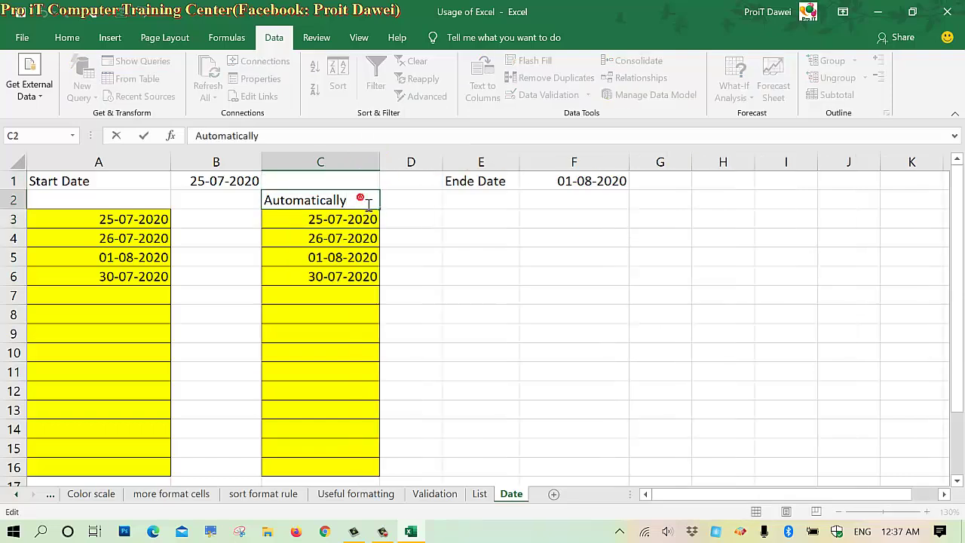
pyautogui.click(369, 200)
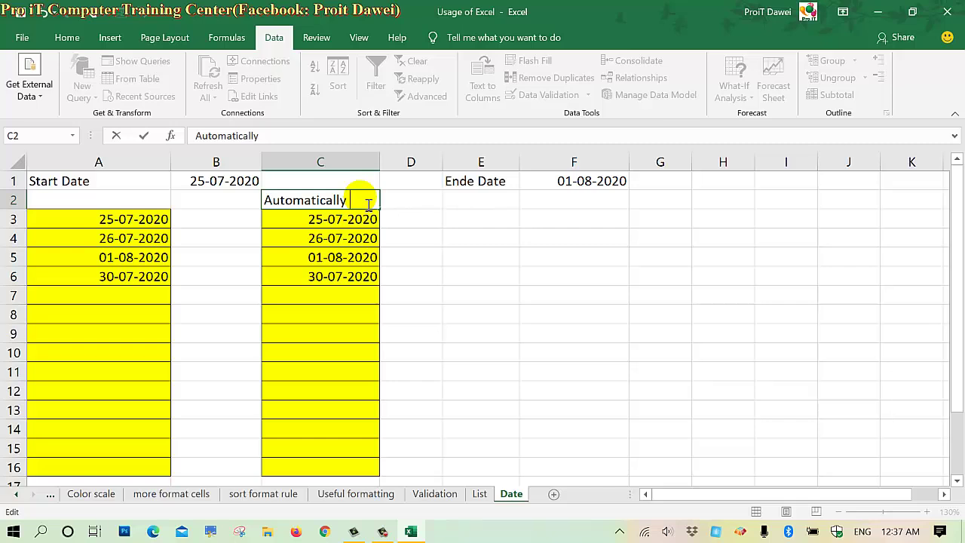
pyautogui.press('BackSpace')
pyautogui.press('BackSpace')
pyautogui.write('y Fo')
pyautogui.press('BackSpace')
pyautogui.press('BackSpace')
pyautogui.write('Sy')
pyautogui.write('sr')
pyautogui.press('BackSpace')
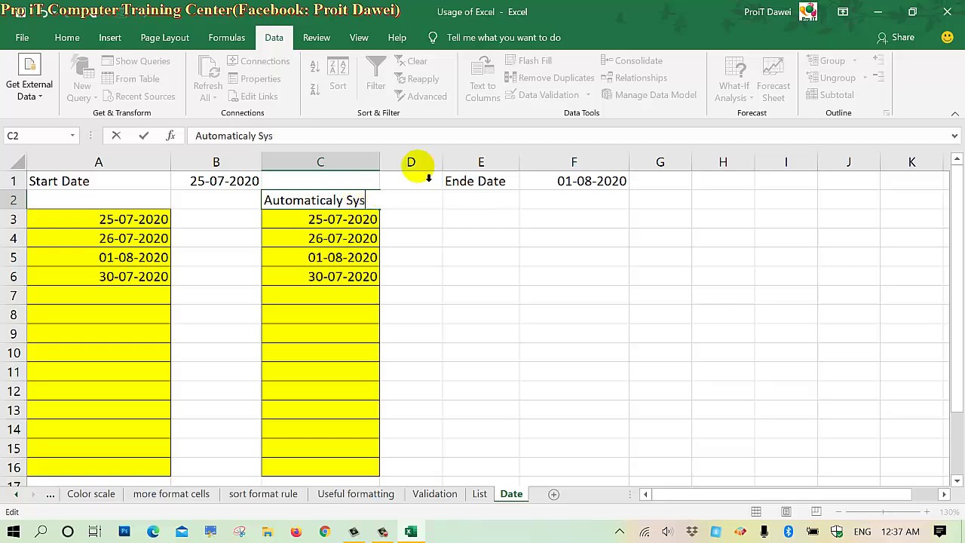
pyautogui.write('te')
pyautogui.press('BackSpace')
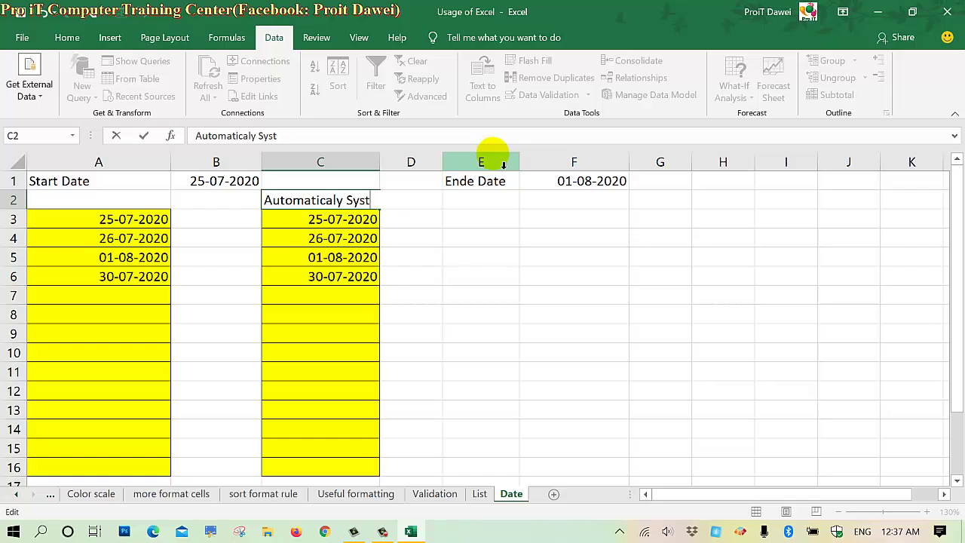
pyautogui.write('em date')
pyautogui.press('BackSpace')
pyautogui.write('e')
pyautogui.click(378, 280)
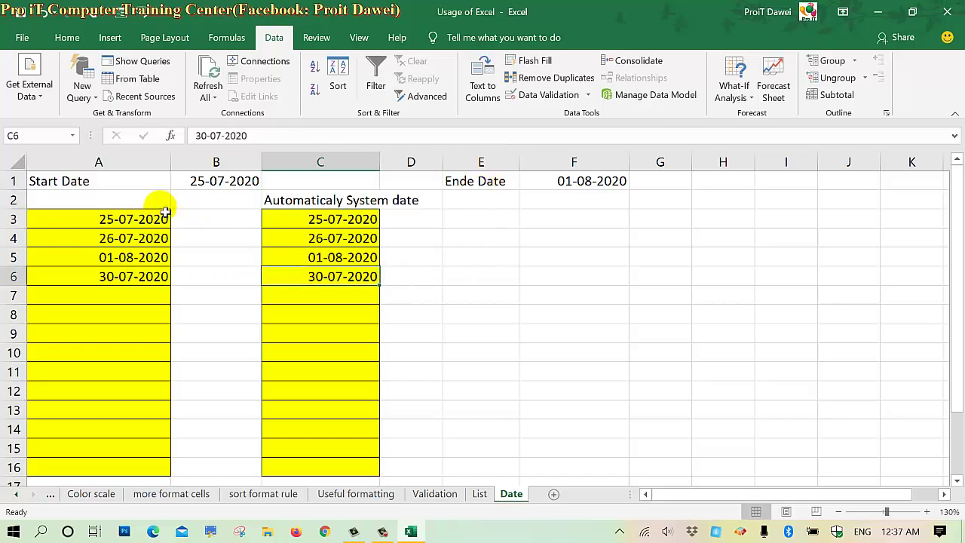
pyautogui.click(142, 206)
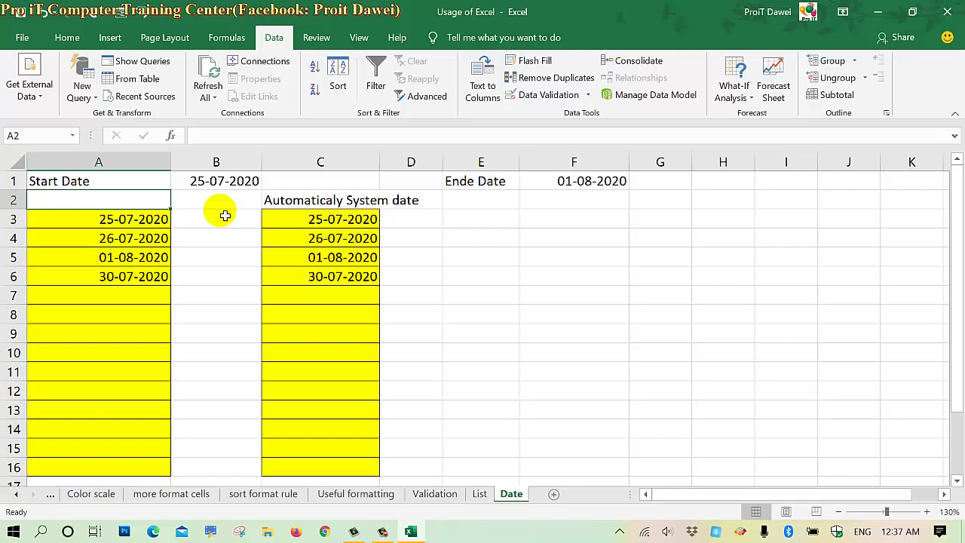
# - Enter the heading 'Manual Input date' in cell A2
pyautogui.write('Manual Input date')
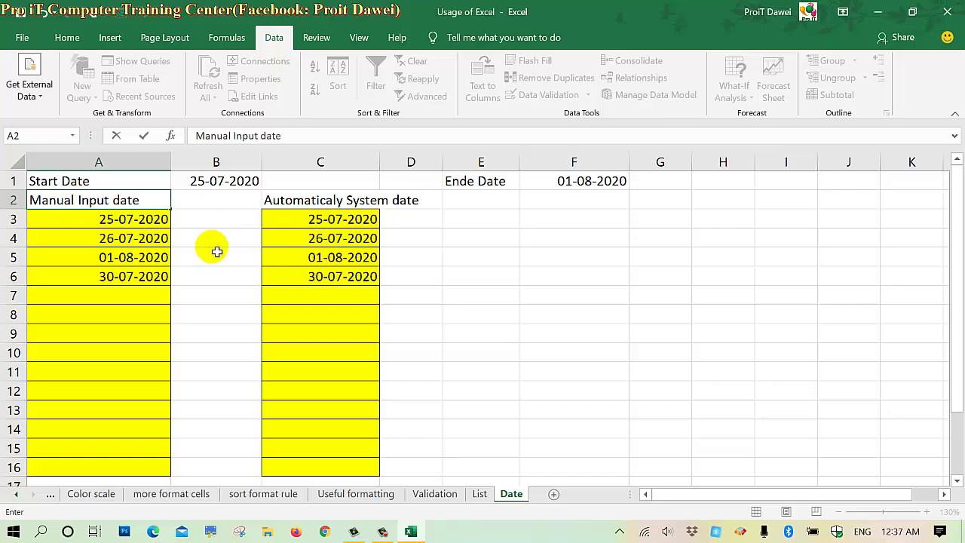
pyautogui.click(217, 249)
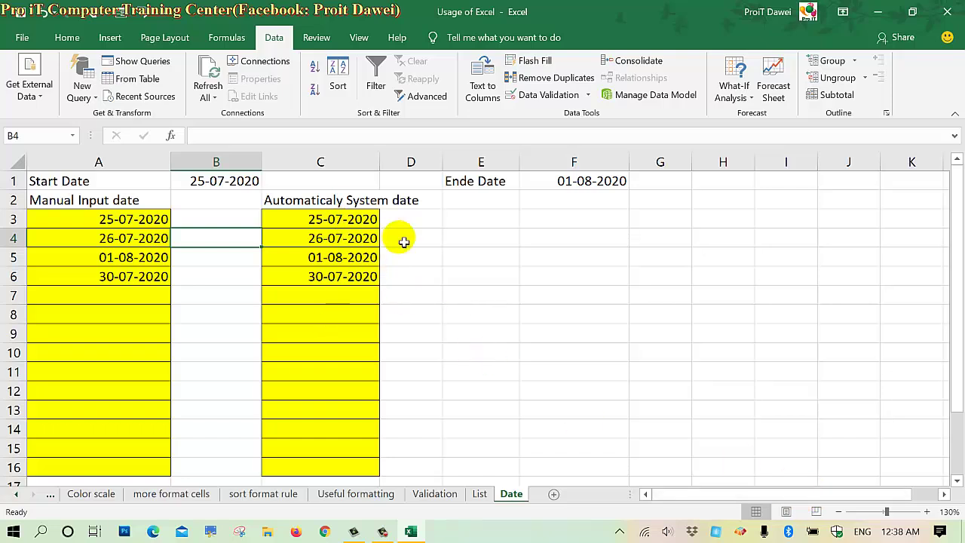
pyautogui.click(218, 163)
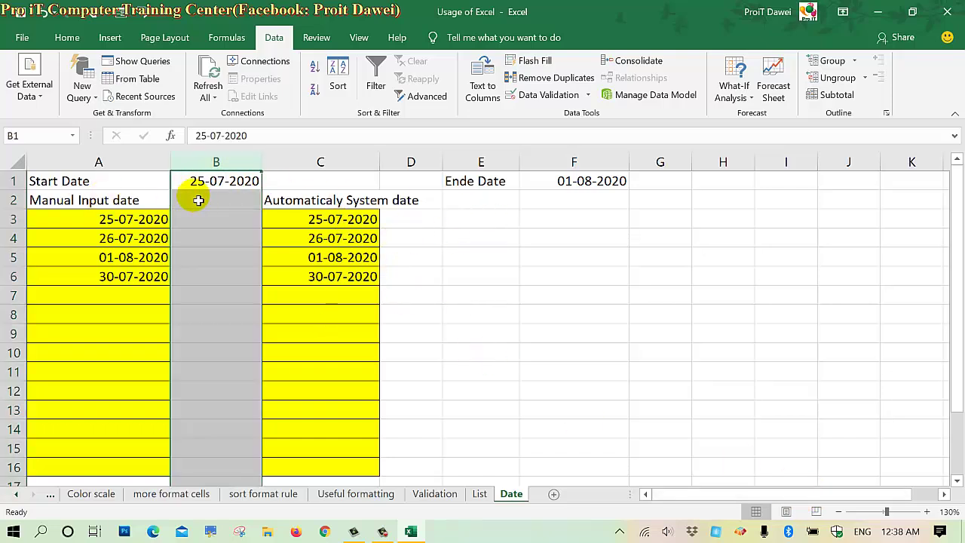
pyautogui.click(198, 200)
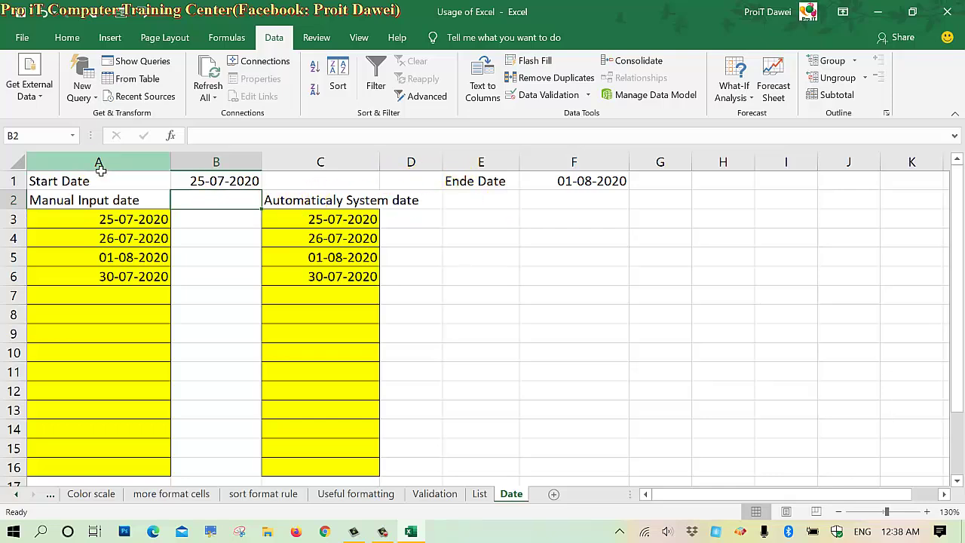
pyautogui.moveTo(97, 162)
pyautogui.mouseDown()
pyautogui.moveTo(194, 195)
pyautogui.moveTo(198, 268)
pyautogui.mouseUp()
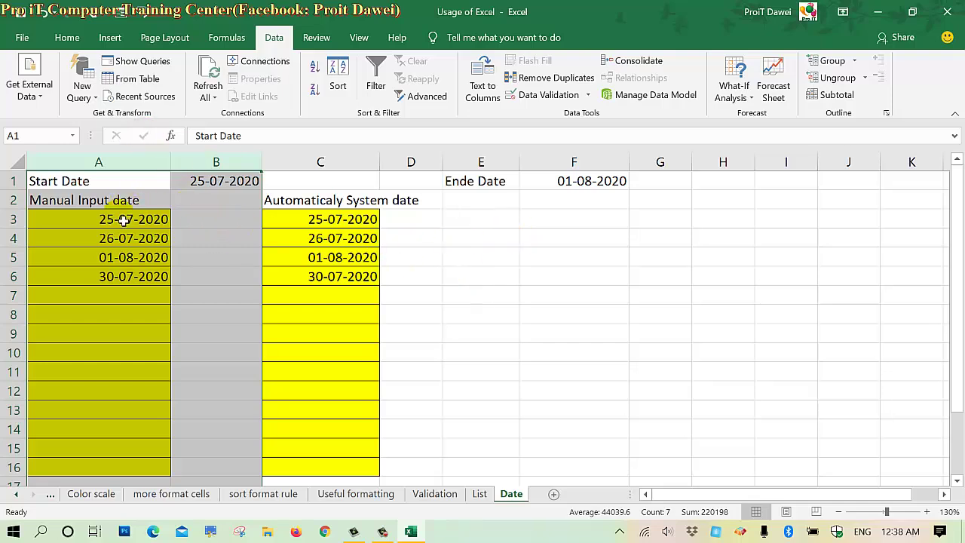
pyautogui.moveTo(125, 218); pyautogui.dragTo(103, 465)
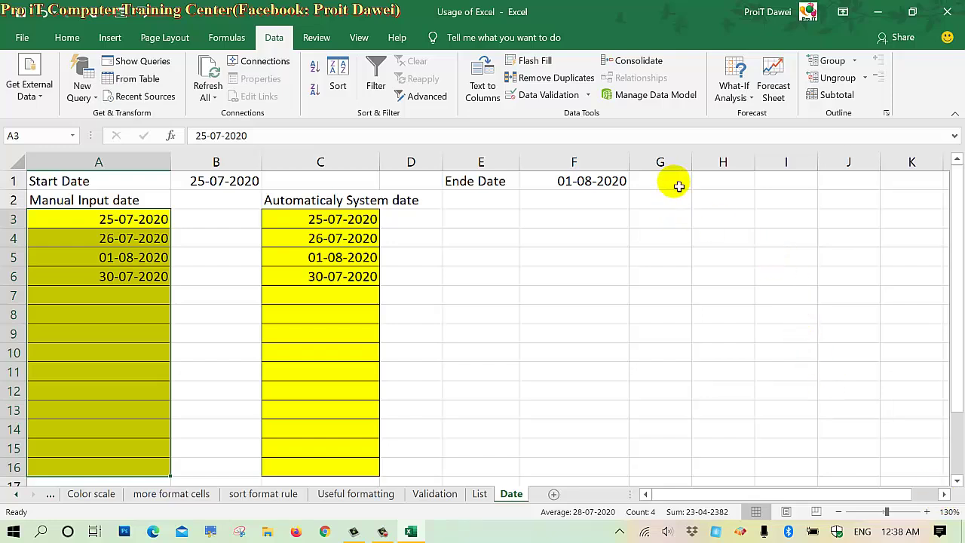
# - Widen column G and give cells G3:G16 borders and a yellow fill
pyautogui.moveTo(692, 160); pyautogui.dragTo(735, 178)
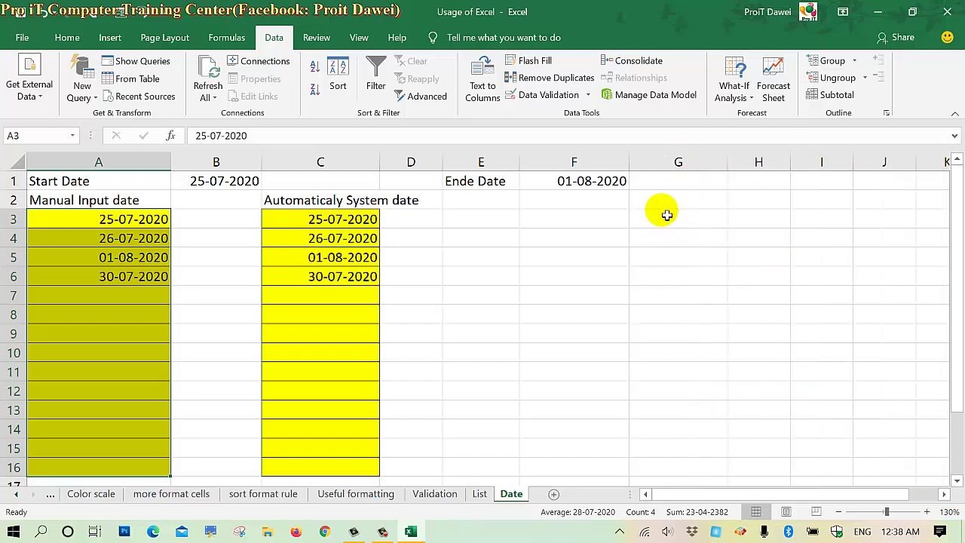
pyautogui.moveTo(661, 218); pyautogui.dragTo(670, 475)
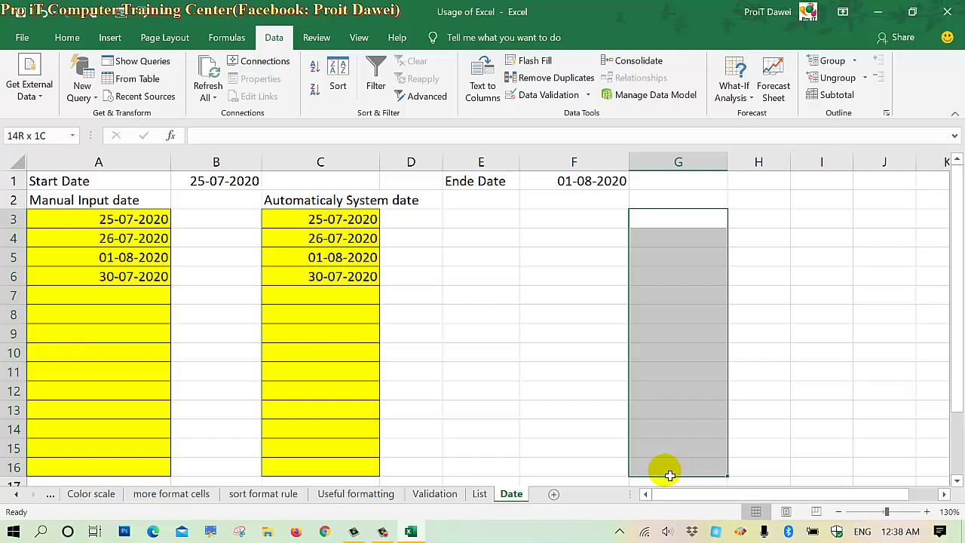
pyautogui.click(66, 37)
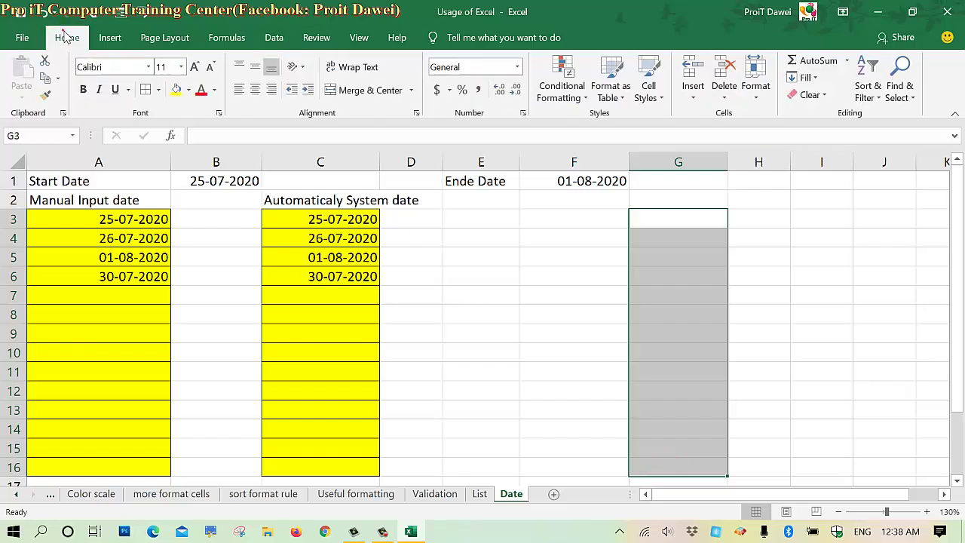
pyautogui.click(146, 89)
pyautogui.click(176, 89)
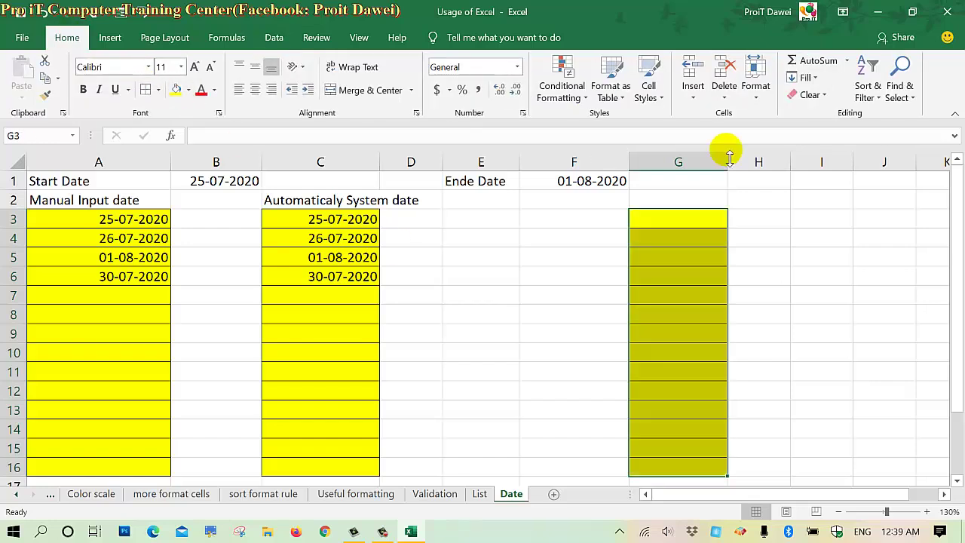
pyautogui.moveTo(734, 164); pyautogui.dragTo(747, 163)
pyautogui.moveTo(678, 219); pyautogui.dragTo(715, 466)
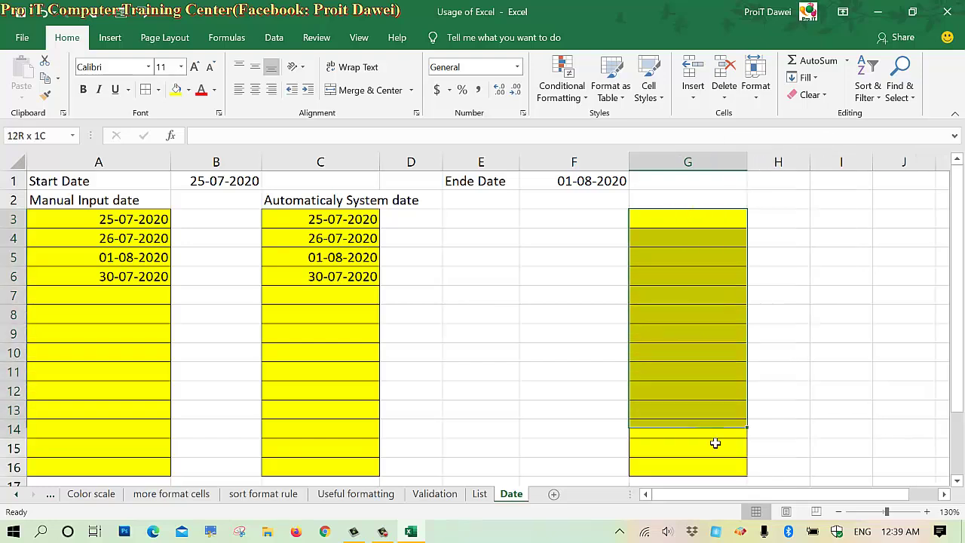
pyautogui.click(276, 38)
# - Set G3:G16 validation to allow Date between =B1 and =F1, and confirm
pyautogui.click(540, 95)
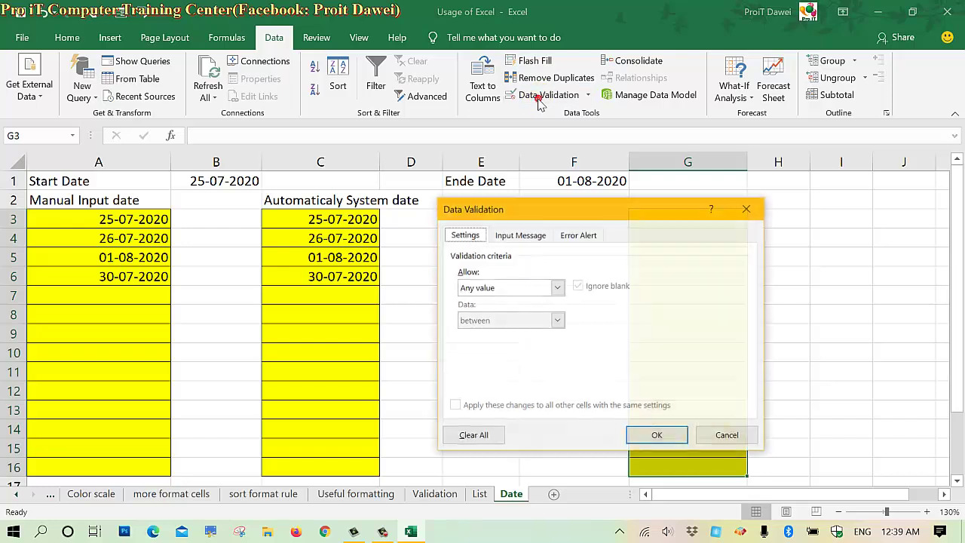
pyautogui.moveTo(518, 220); pyautogui.dragTo(270, 209)
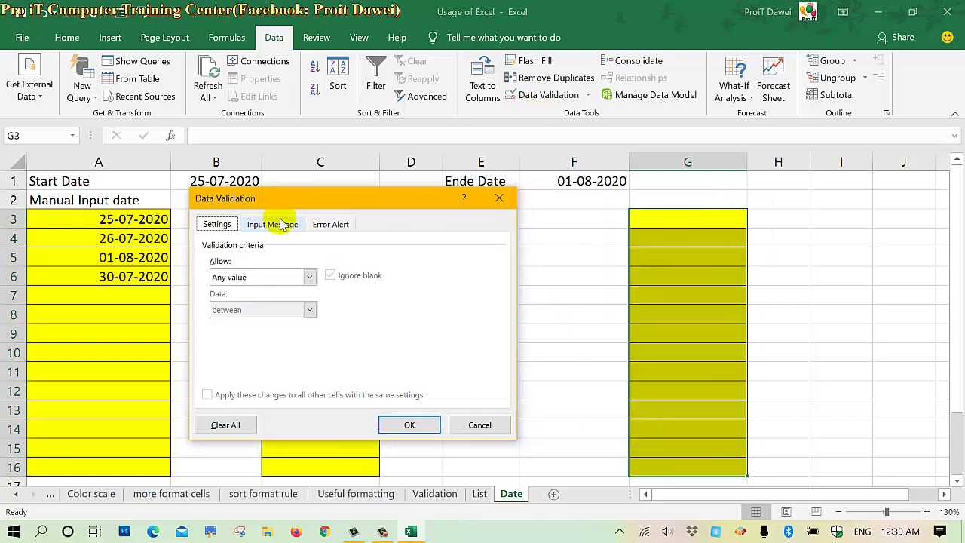
pyautogui.click(270, 224)
pyautogui.click(222, 226)
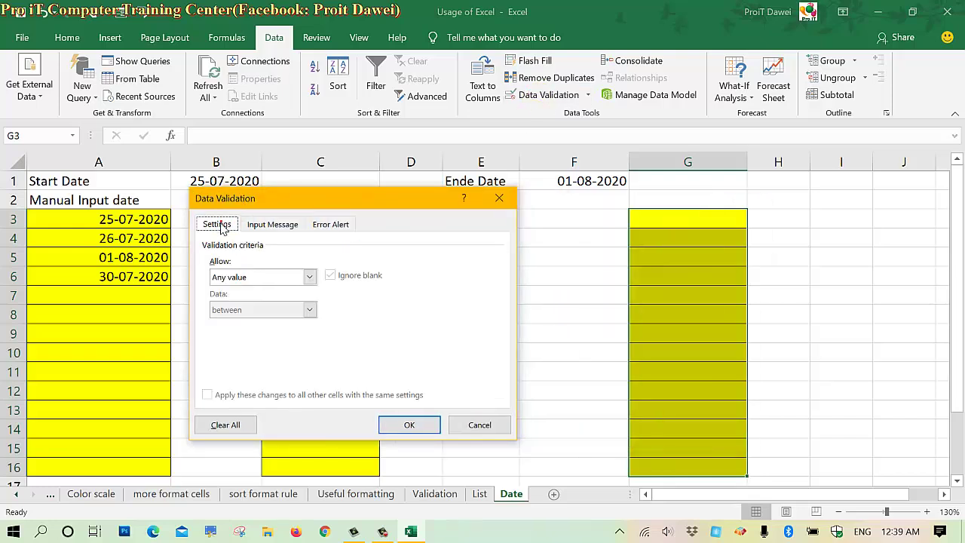
pyautogui.click(287, 277)
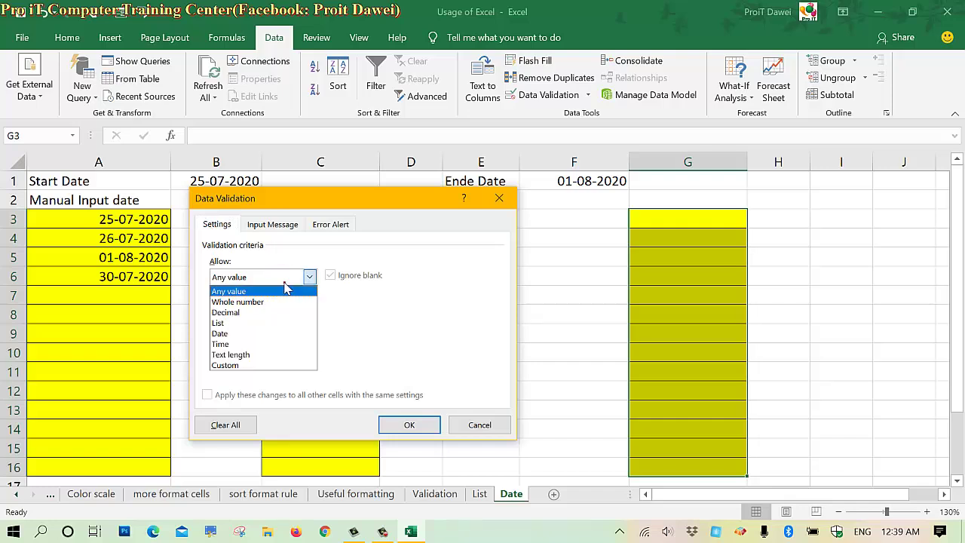
pyautogui.click(253, 335)
pyautogui.click(257, 341)
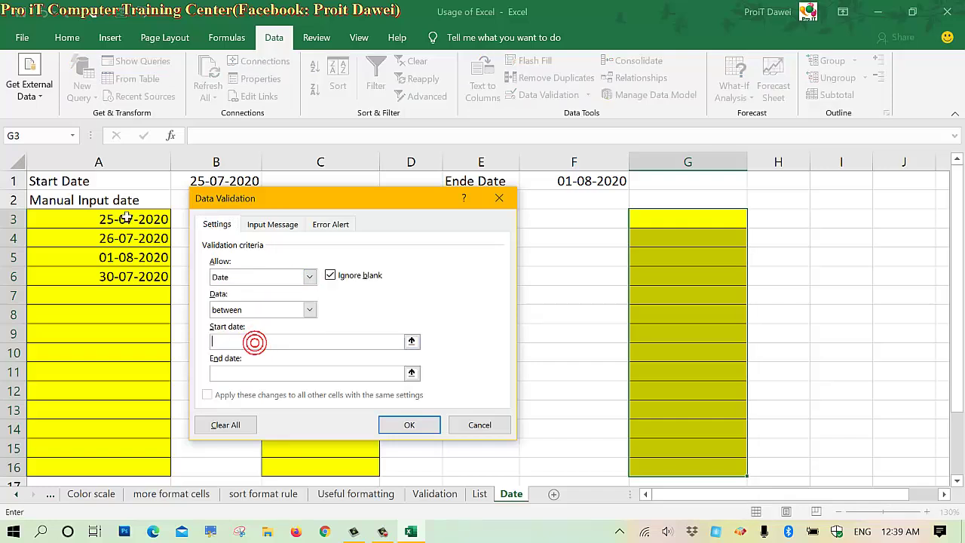
pyautogui.moveTo(235, 202); pyautogui.dragTo(233, 245)
pyautogui.click(242, 181)
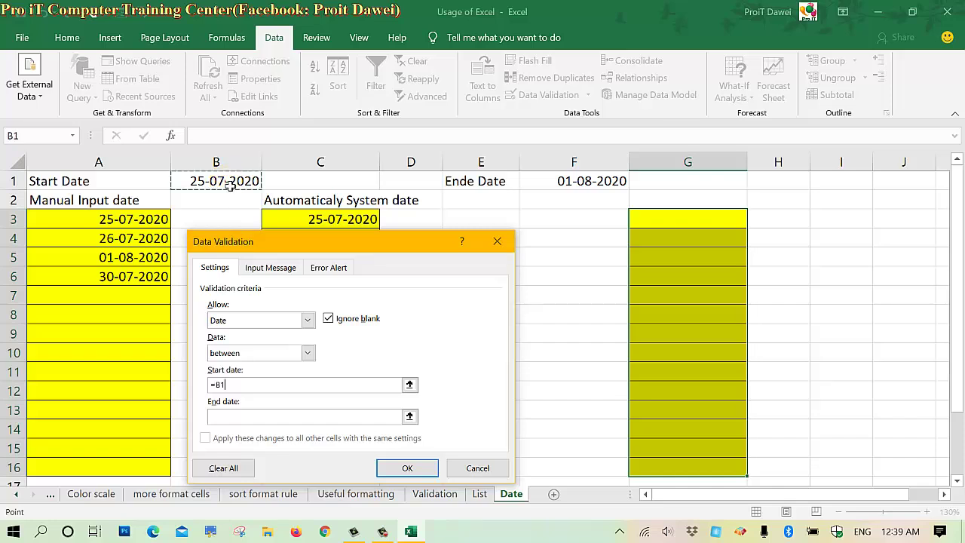
pyautogui.click(243, 418)
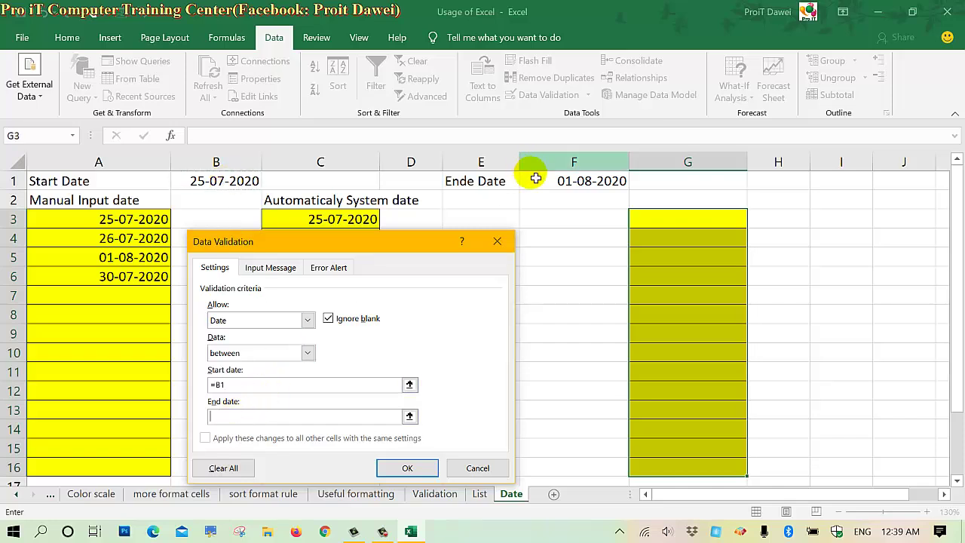
pyautogui.click(574, 185)
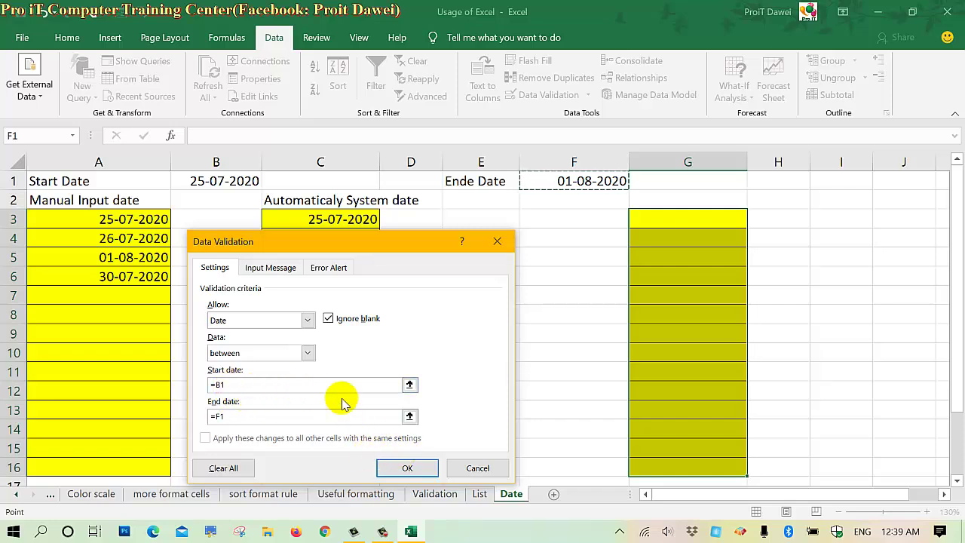
pyautogui.click(406, 469)
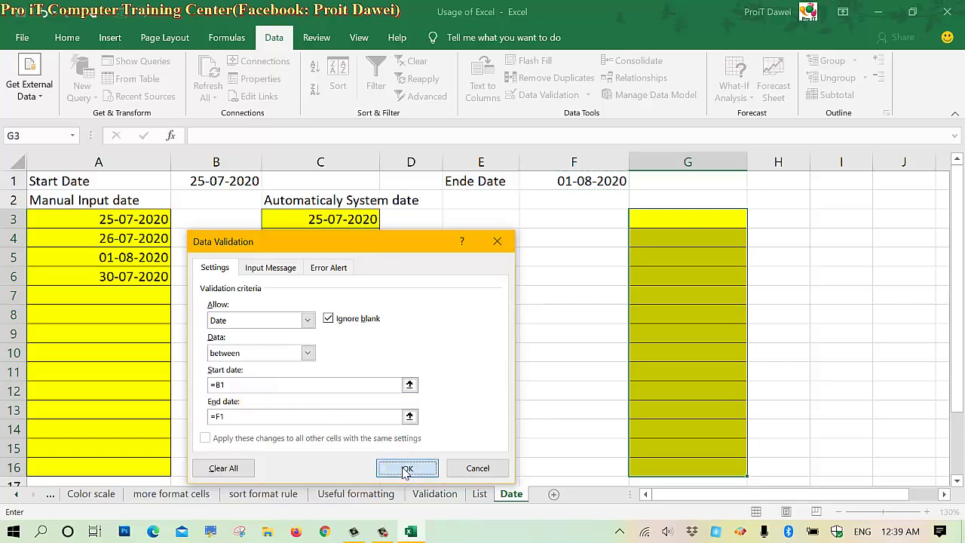
# - Enter the test dates 25-07-2020 in G3 and 22-07-2020 in G4
pyautogui.click(677, 226)
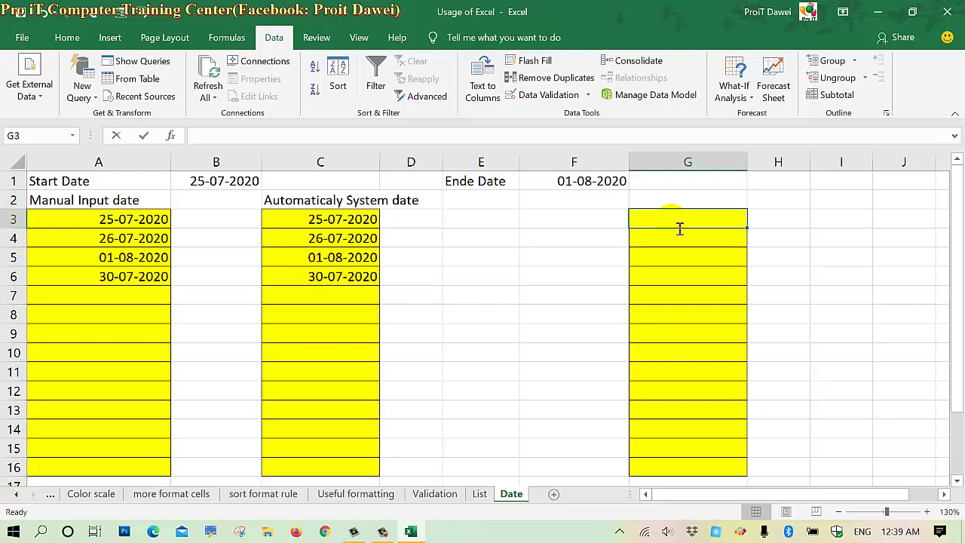
pyautogui.write('25-7-2020')
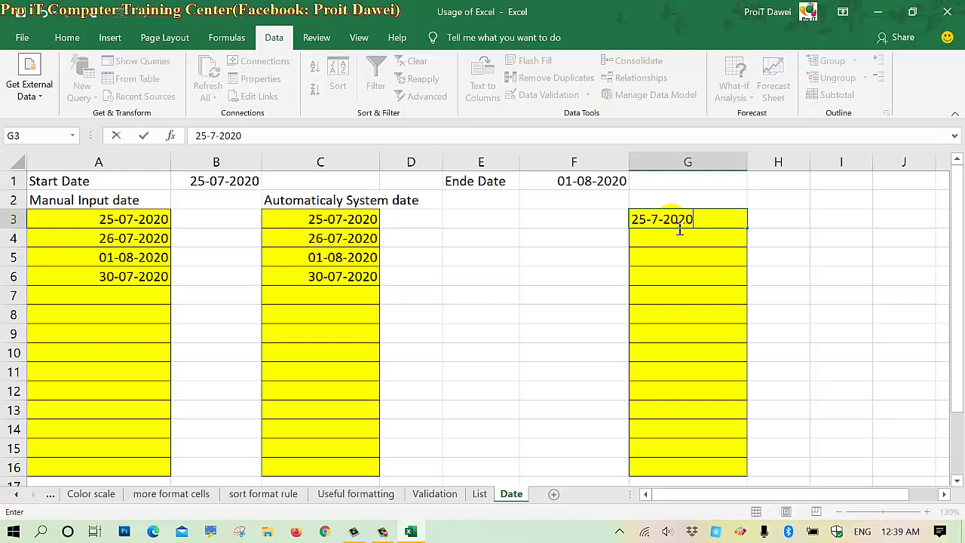
pyautogui.press('Return')
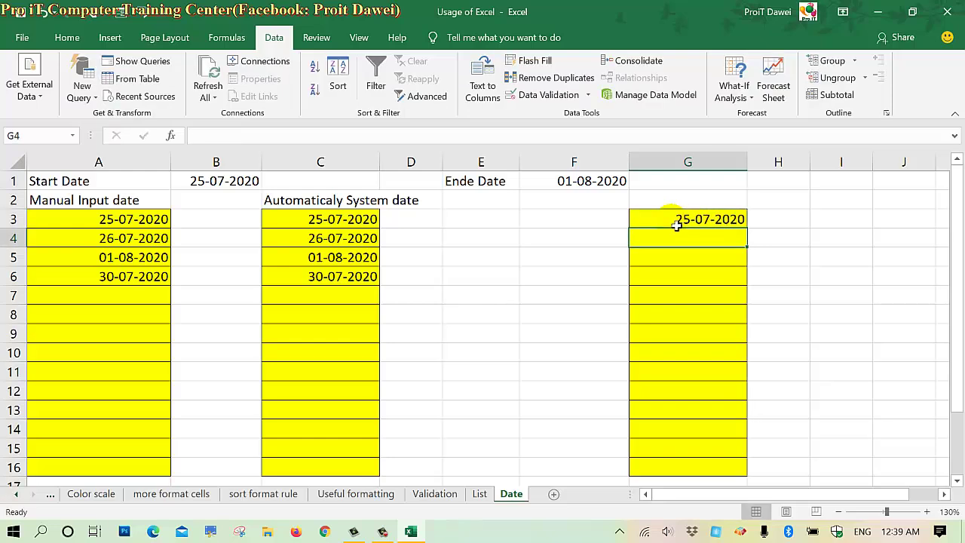
pyautogui.write('22-7-2020')
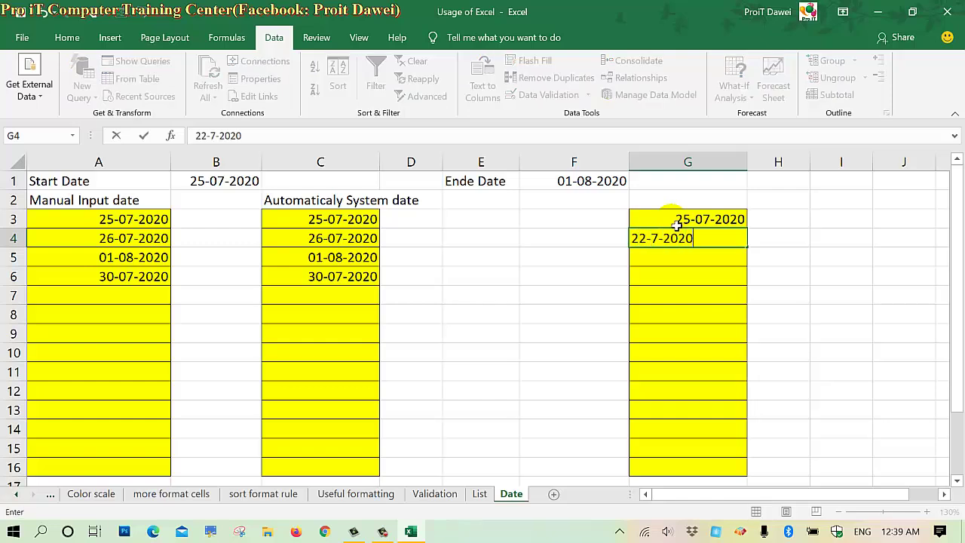
pyautogui.press('Return')
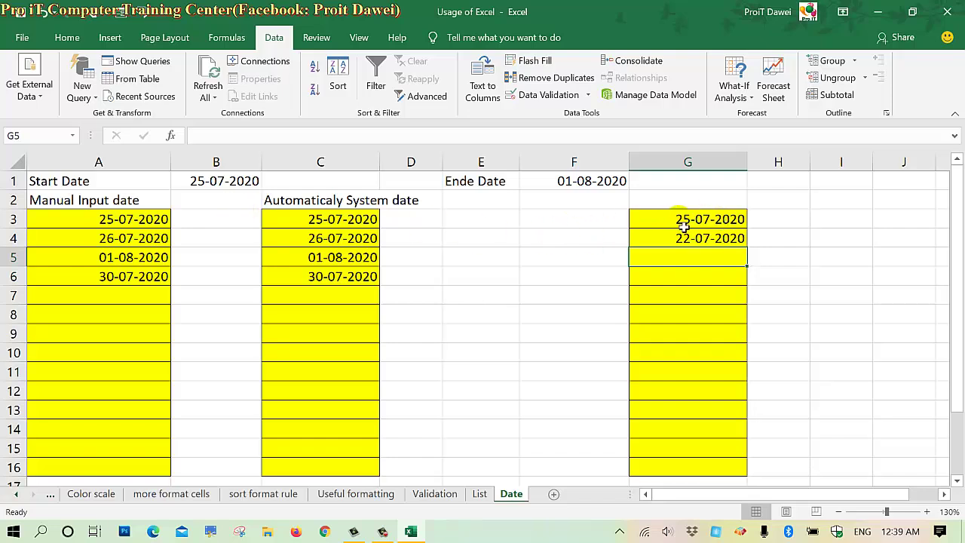
# - Select G3:G16, then check the B1 start date and the F1 =B1+7 end date
pyautogui.moveTo(679, 222); pyautogui.dragTo(679, 334)
pyautogui.click(460, 257)
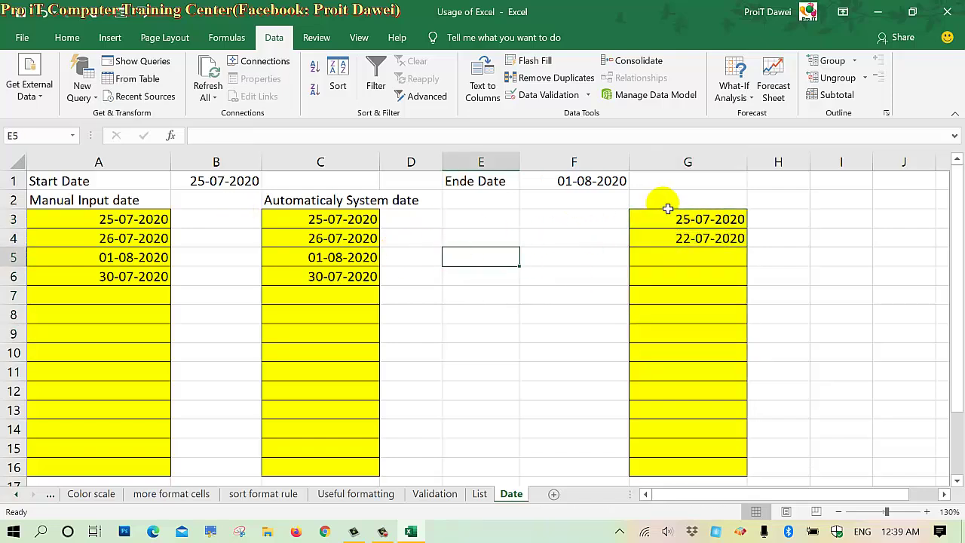
pyautogui.moveTo(669, 219); pyautogui.dragTo(670, 467)
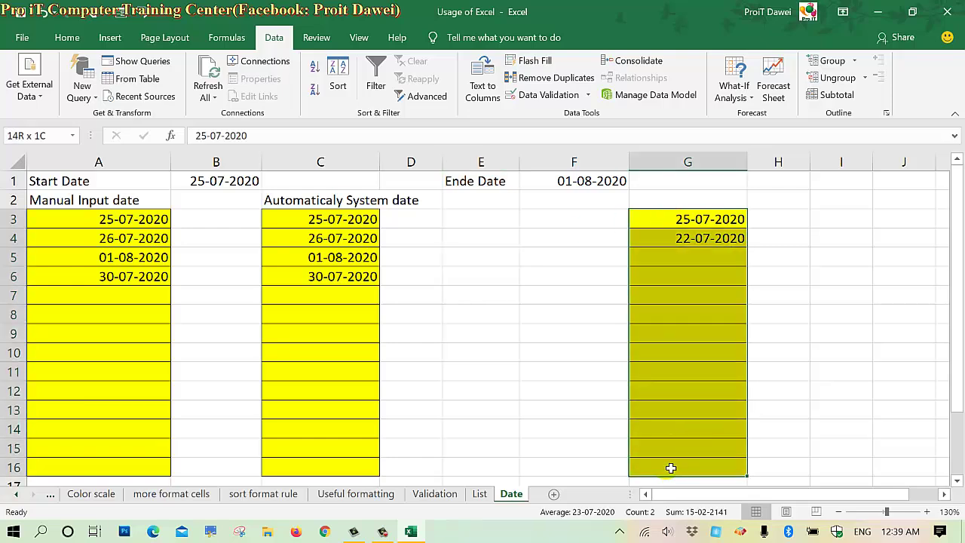
pyautogui.click(511, 241)
pyautogui.moveTo(671, 219); pyautogui.dragTo(673, 474)
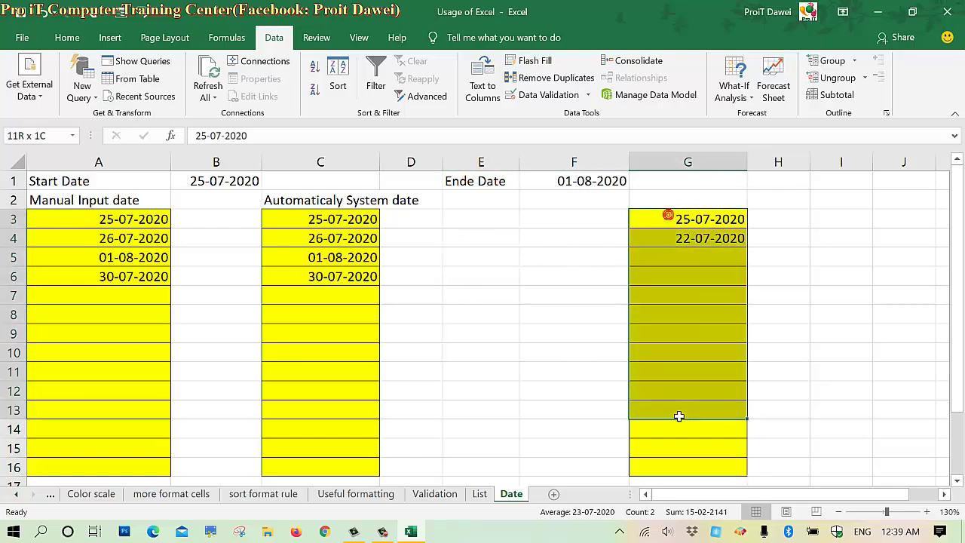
pyautogui.click(215, 181)
pyautogui.click(569, 188)
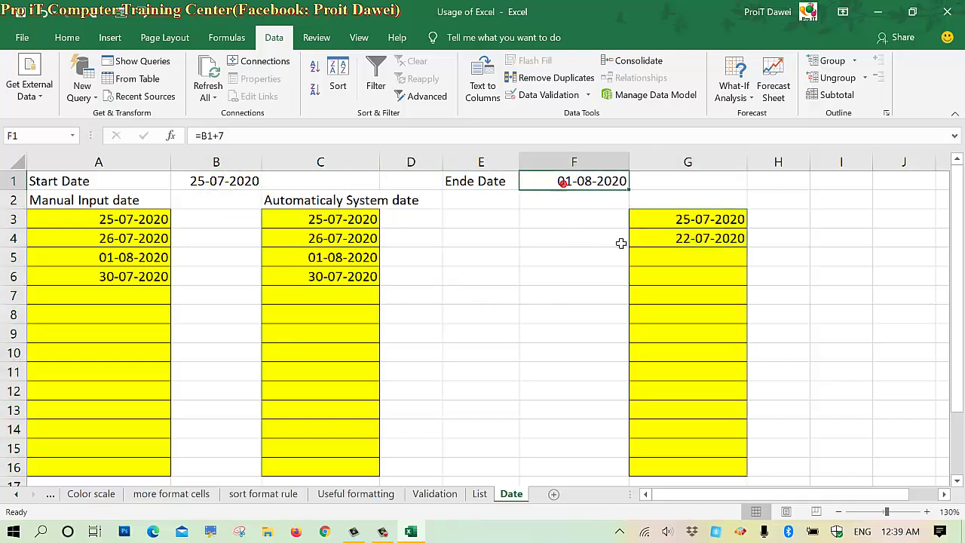
pyautogui.click(227, 179)
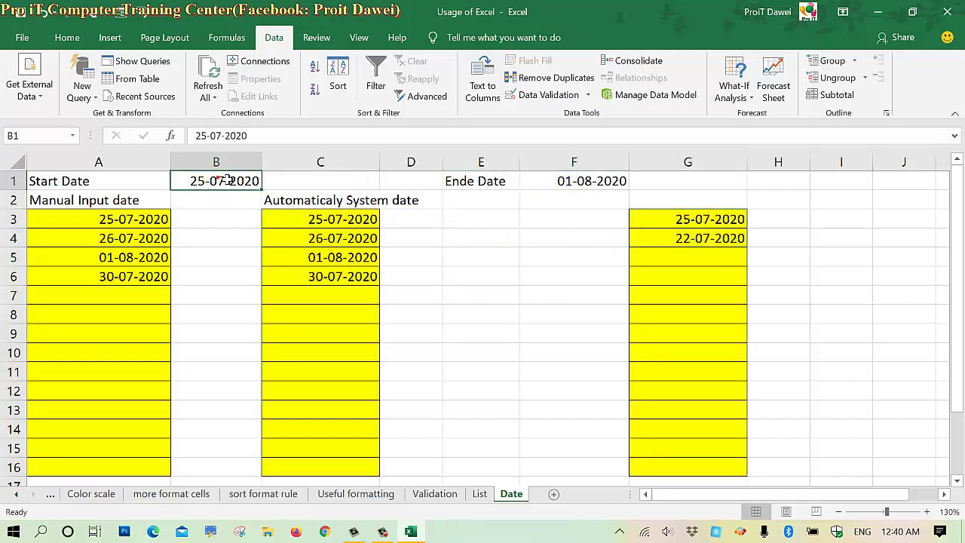
pyautogui.click(540, 183)
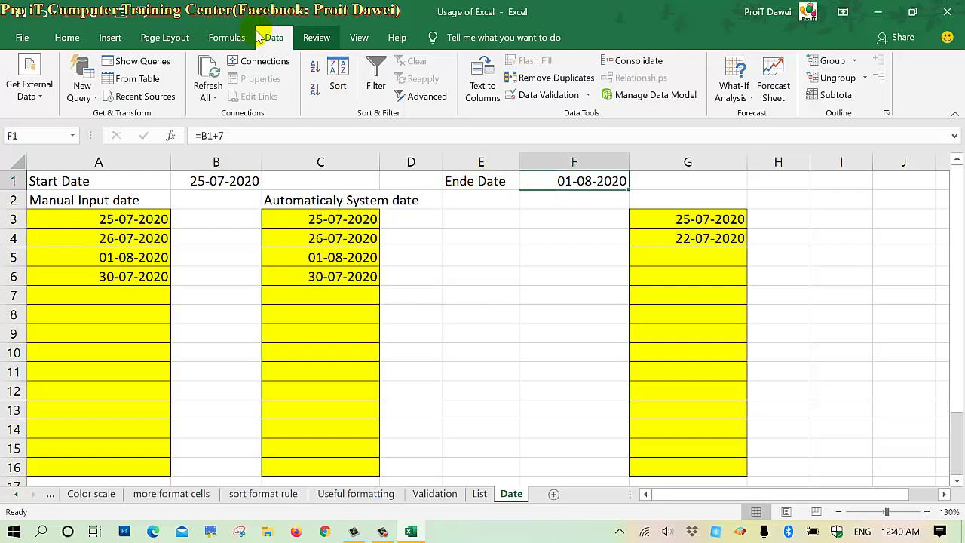
# - Create a new defined name for =Date!$F$1, replacing the suggested name with Start_Date
pyautogui.click(226, 38)
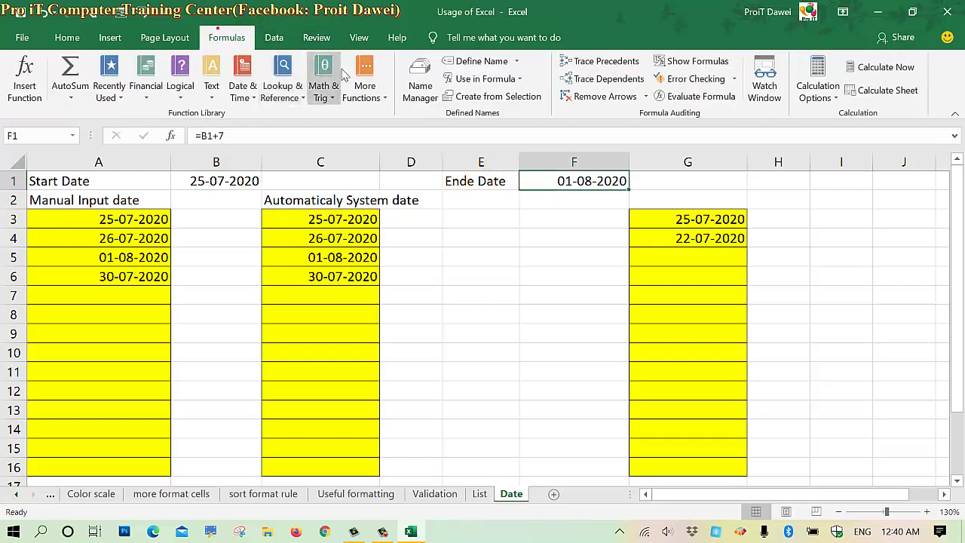
pyautogui.click(422, 85)
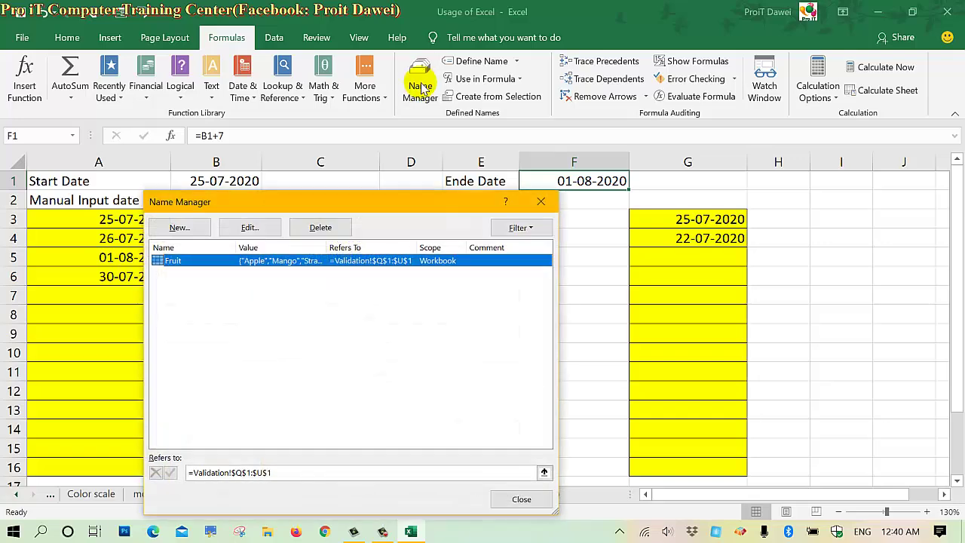
pyautogui.click(181, 227)
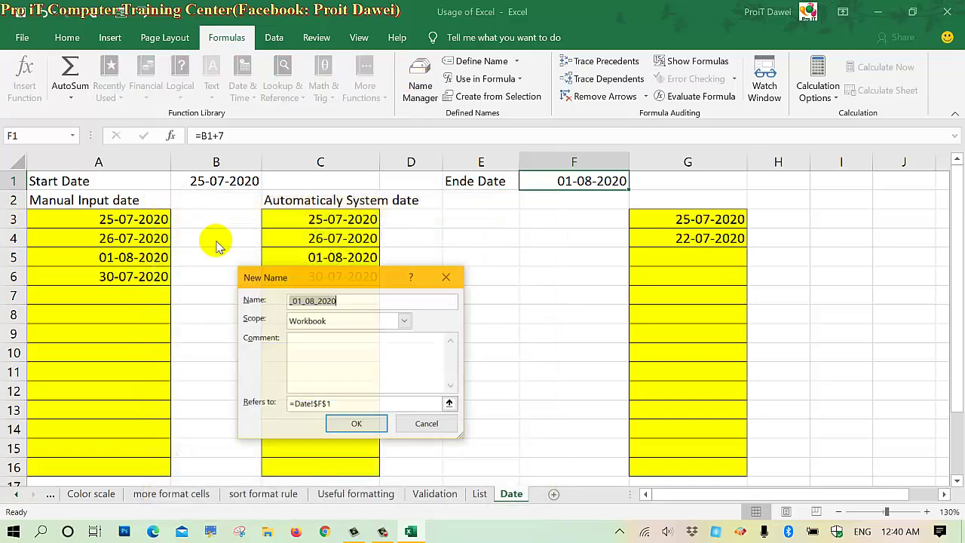
pyautogui.click(320, 301)
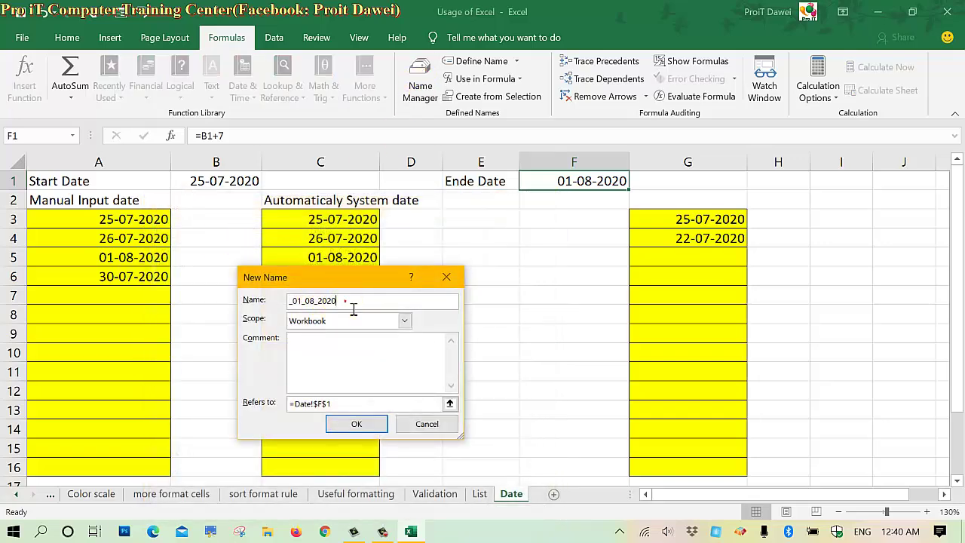
pyautogui.moveTo(354, 310); pyautogui.dragTo(222, 312)
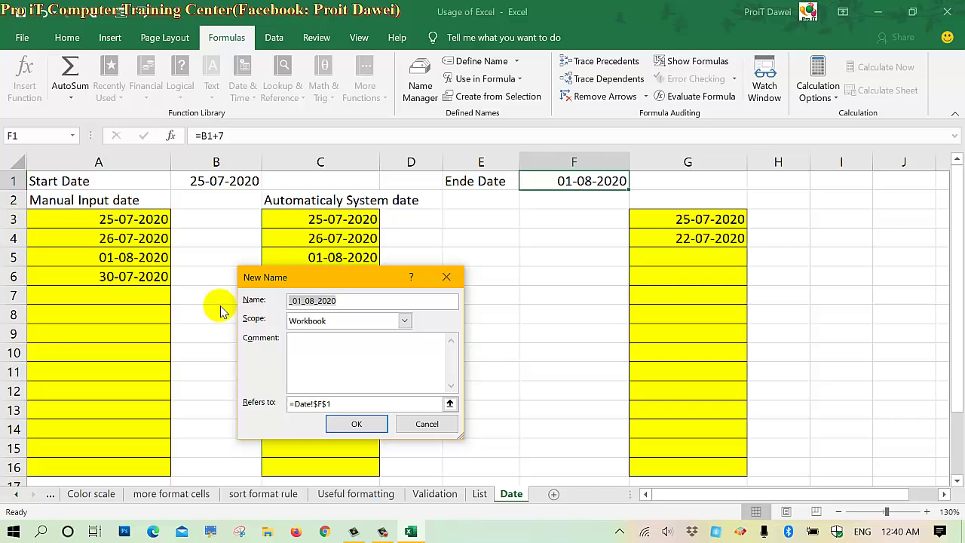
pyautogui.write('Start_Date')
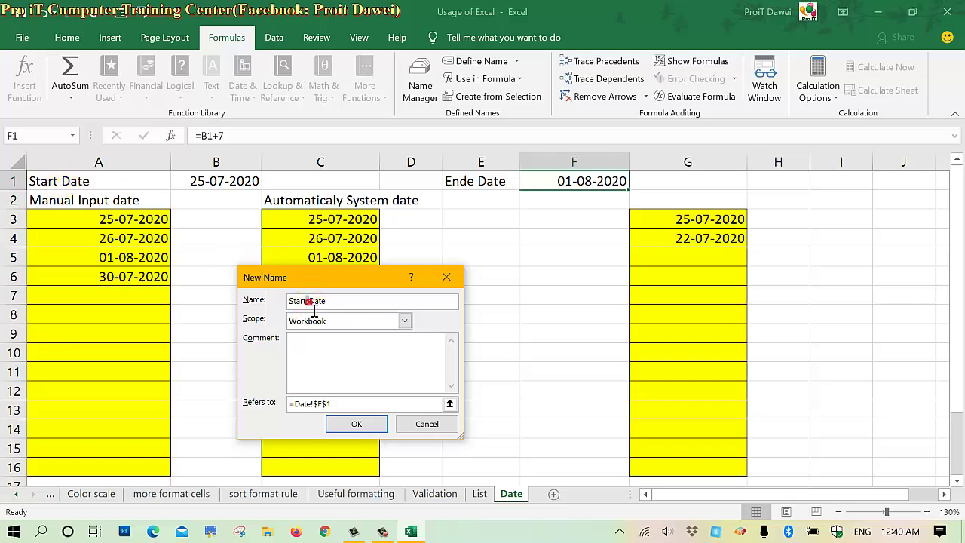
# - Define the name Start_Date referring to cell B1 (=Date!$B$1)
pyautogui.write('_')
pyautogui.click(345, 406)
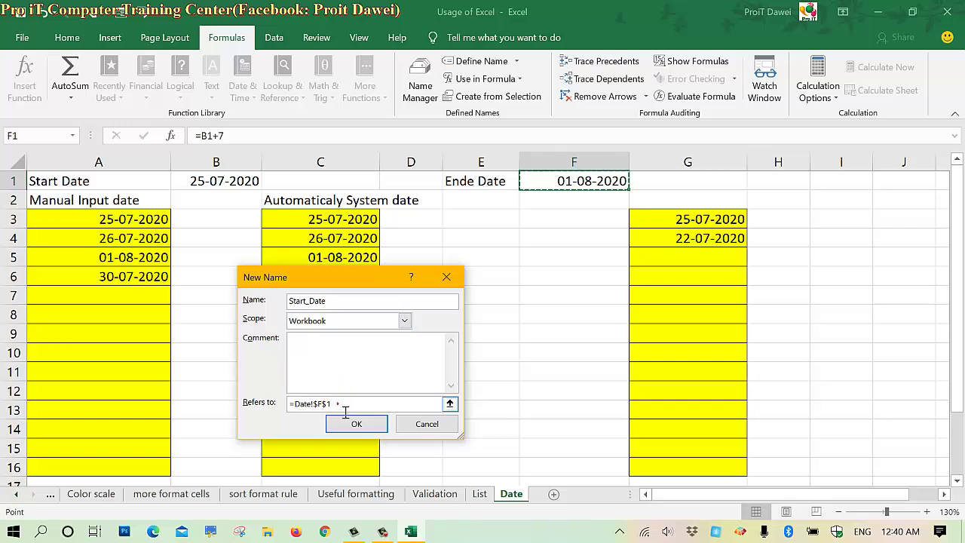
pyautogui.click(259, 403)
pyautogui.press('Delete')
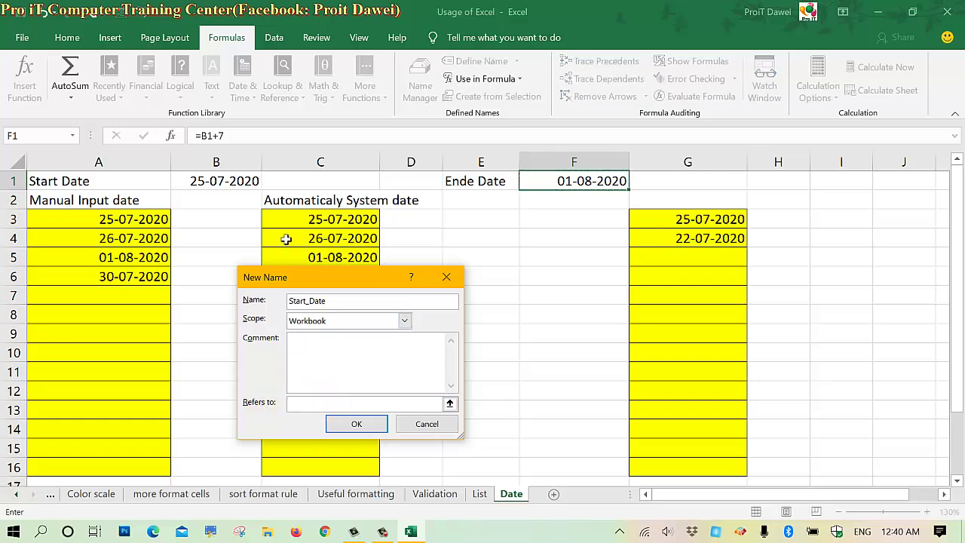
pyautogui.click(249, 182)
pyautogui.click(341, 424)
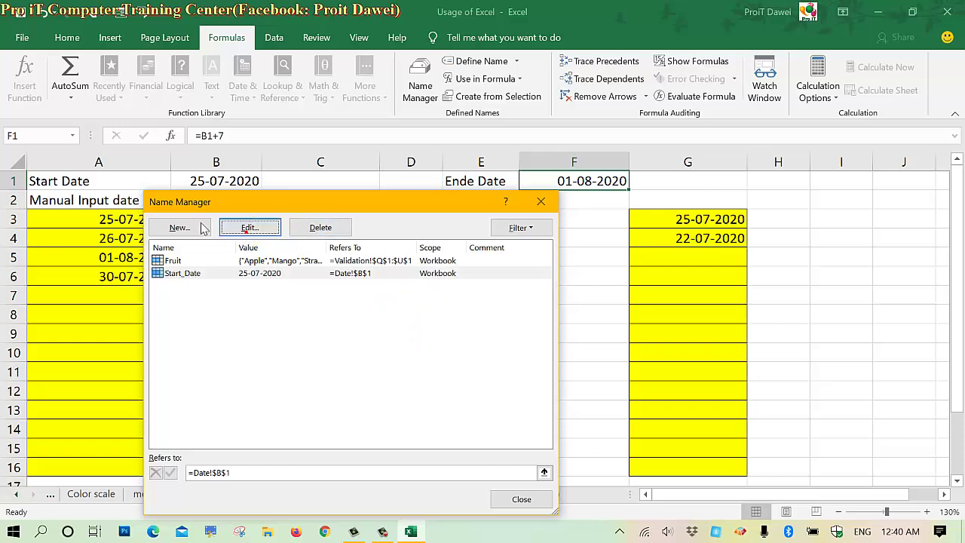
# - Define the name End_Date referring to cell F1 (=Date!$F$1)
pyautogui.click(182, 230)
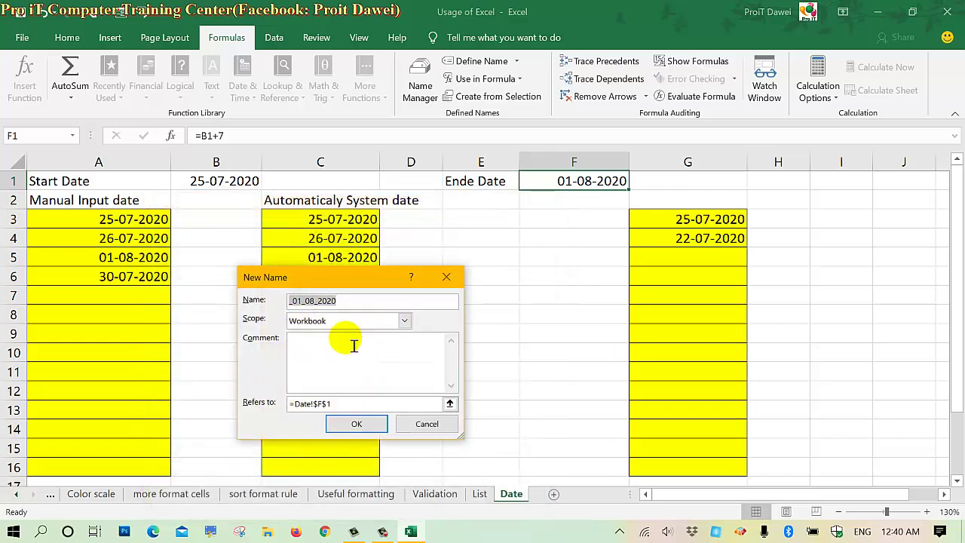
pyautogui.write('End_Date')
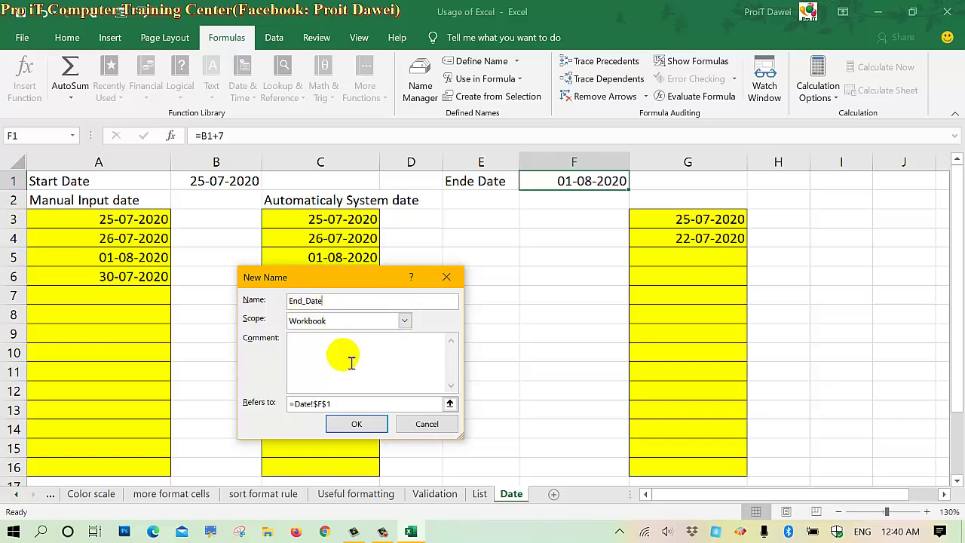
pyautogui.click(344, 403)
pyautogui.moveTo(345, 403); pyautogui.dragTo(288, 403)
pyautogui.press('BackSpace')
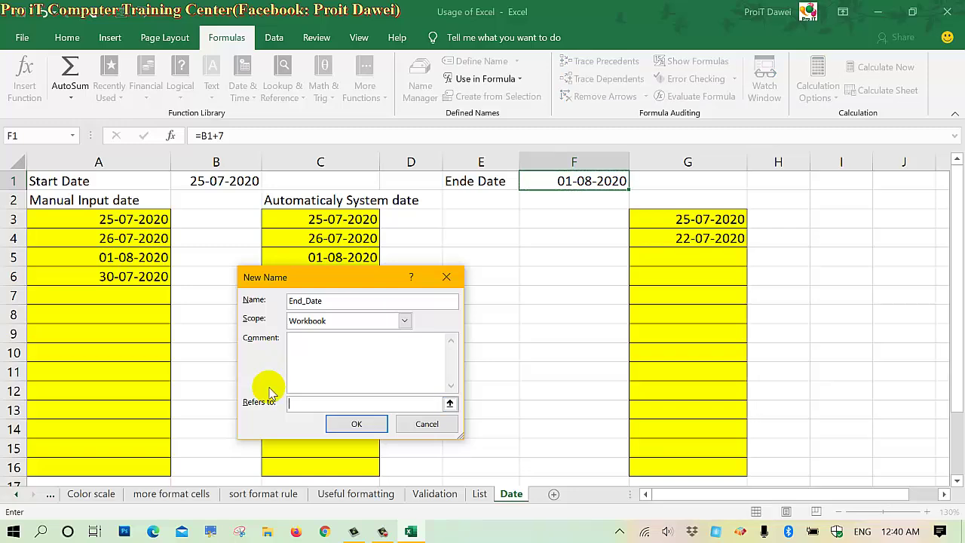
pyautogui.click(575, 183)
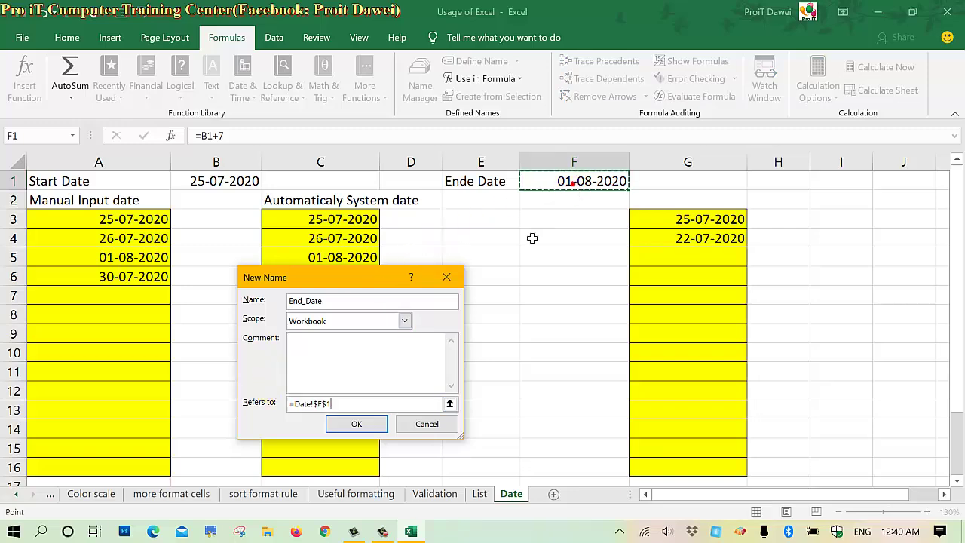
pyautogui.click(345, 427)
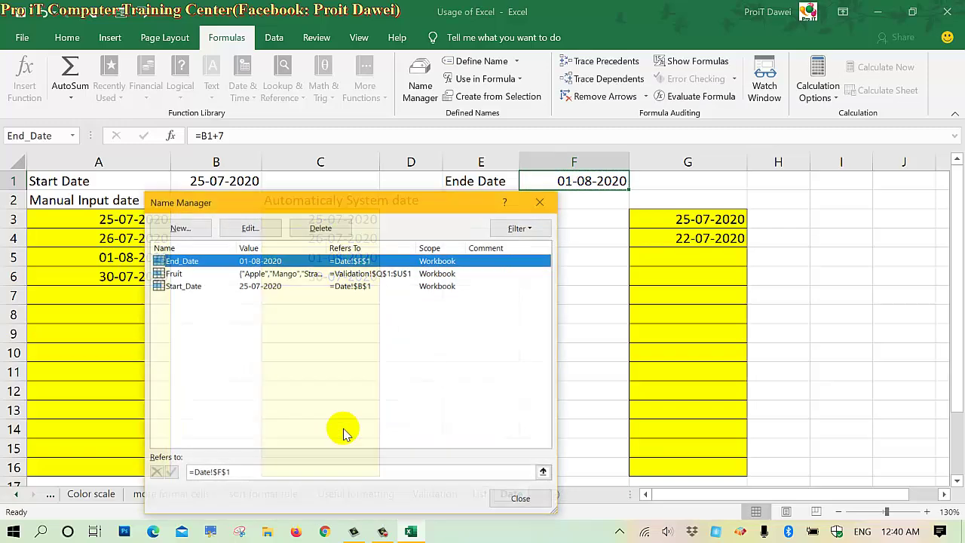
# - Check the Start_Date definition in Name Manager without changing it
pyautogui.click(177, 273)
pyautogui.doubleClick(183, 286)
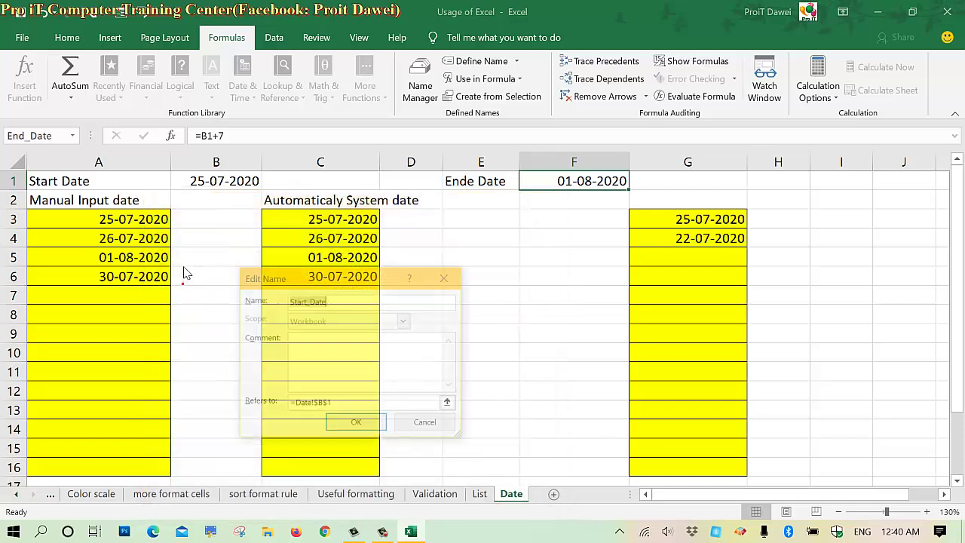
pyautogui.click(415, 424)
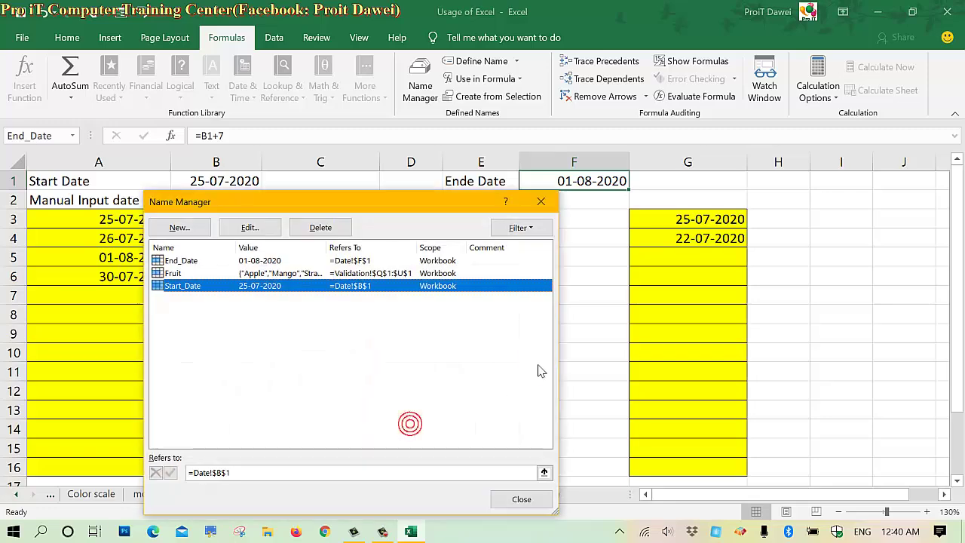
# - Close Name Manager and clear the existing dates in G3:G16
pyautogui.click(521, 499)
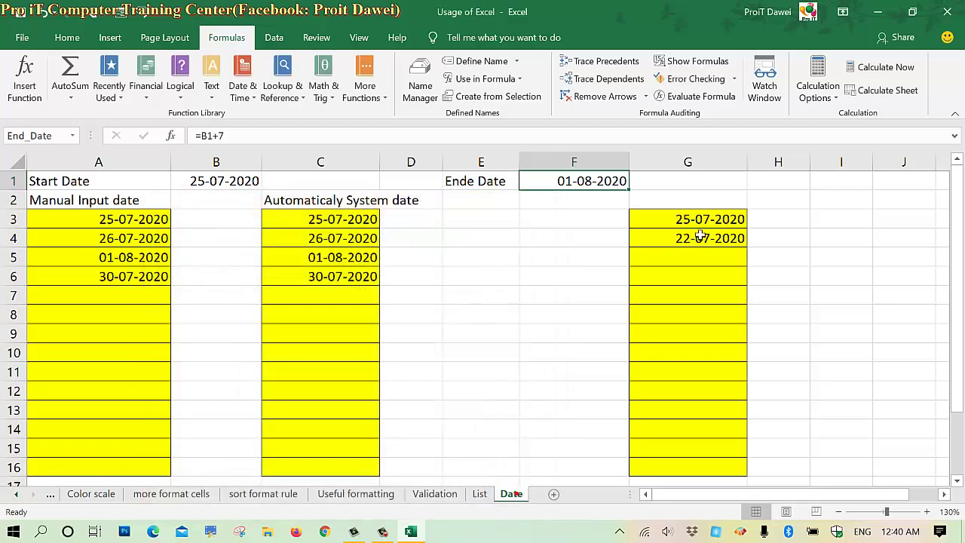
pyautogui.moveTo(700, 219); pyautogui.dragTo(691, 473)
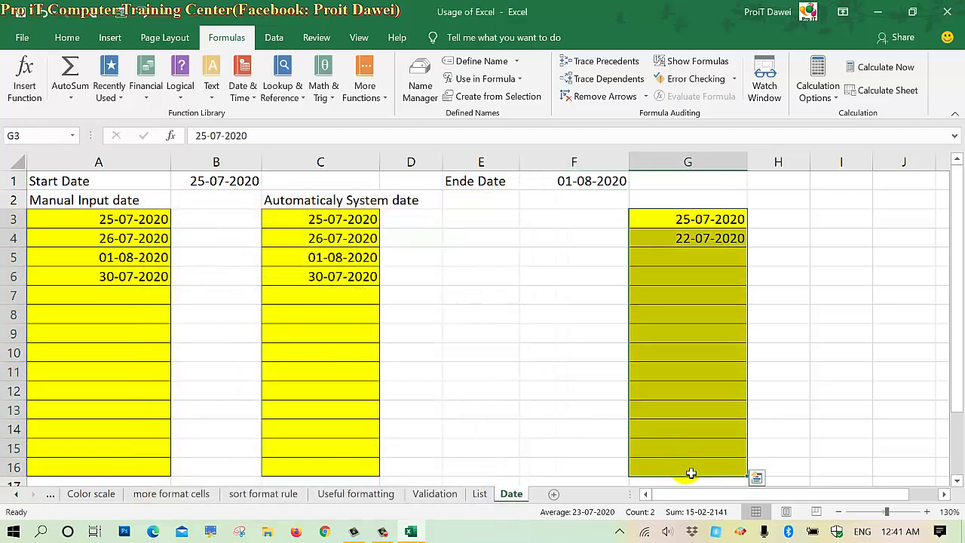
pyautogui.press('Delete')
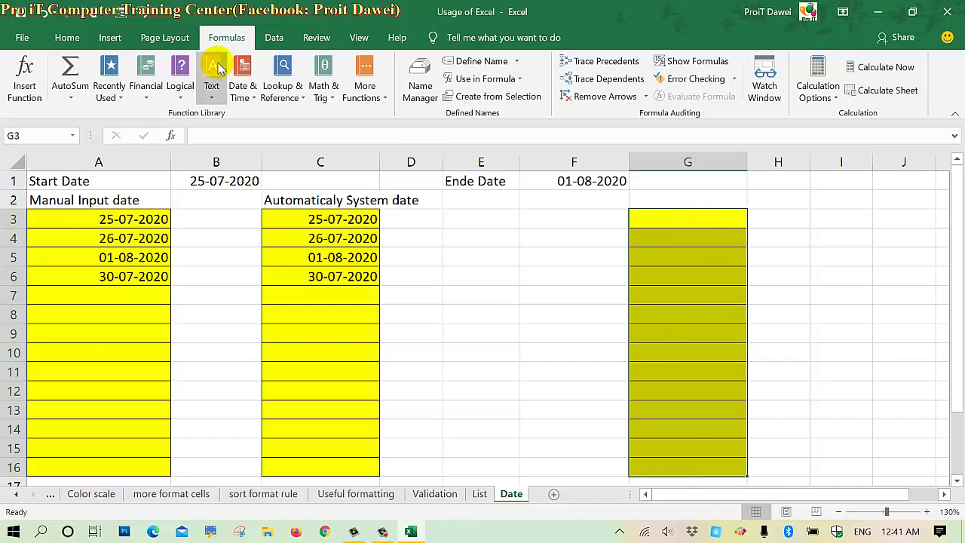
# - Open the Data Validation settings for G3:G16, dismissing the no-data-to-parse warning
pyautogui.click(274, 38)
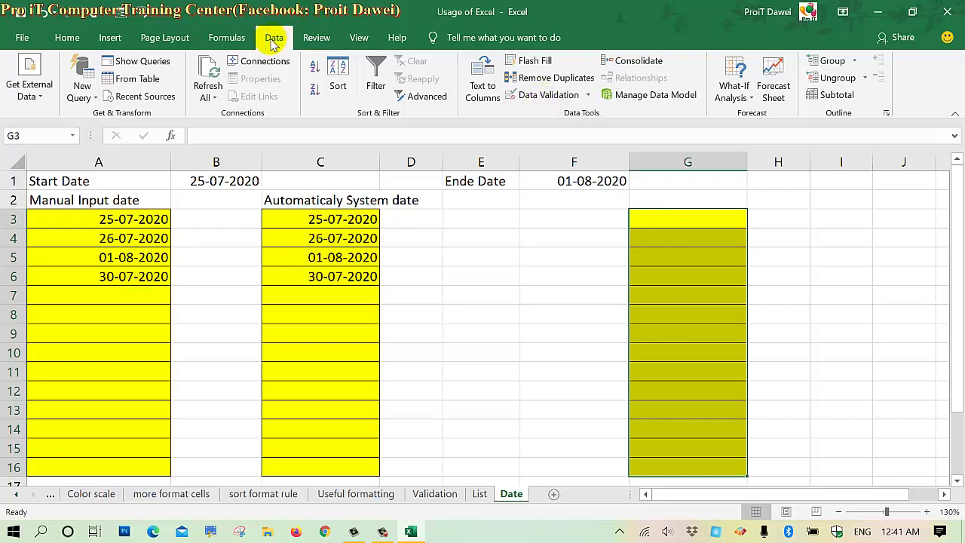
pyautogui.click(487, 89)
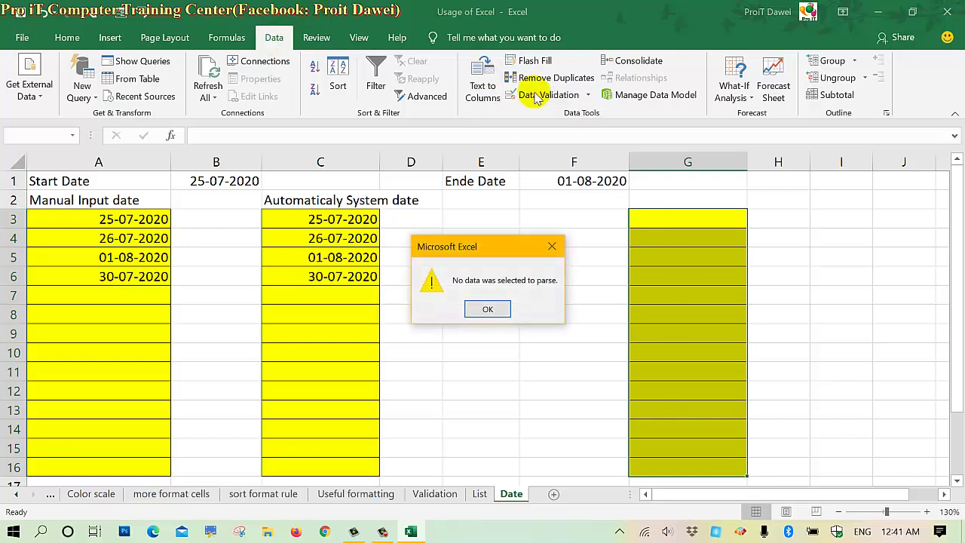
pyautogui.click(554, 252)
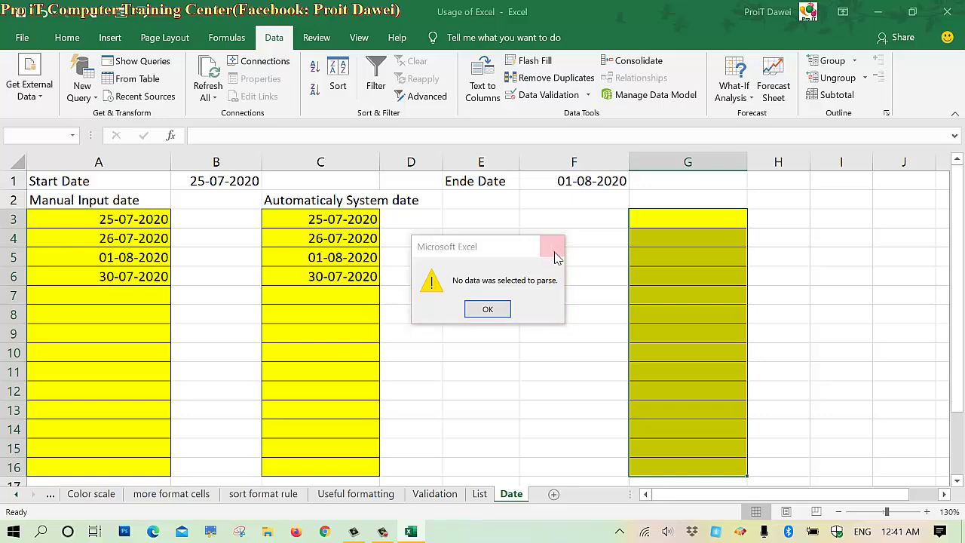
pyautogui.click(551, 95)
pyautogui.moveTo(314, 251)
pyautogui.mouseDown()
pyautogui.moveTo(368, 103)
pyautogui.moveTo(369, 145)
pyautogui.moveTo(470, 178)
pyautogui.mouseUp()
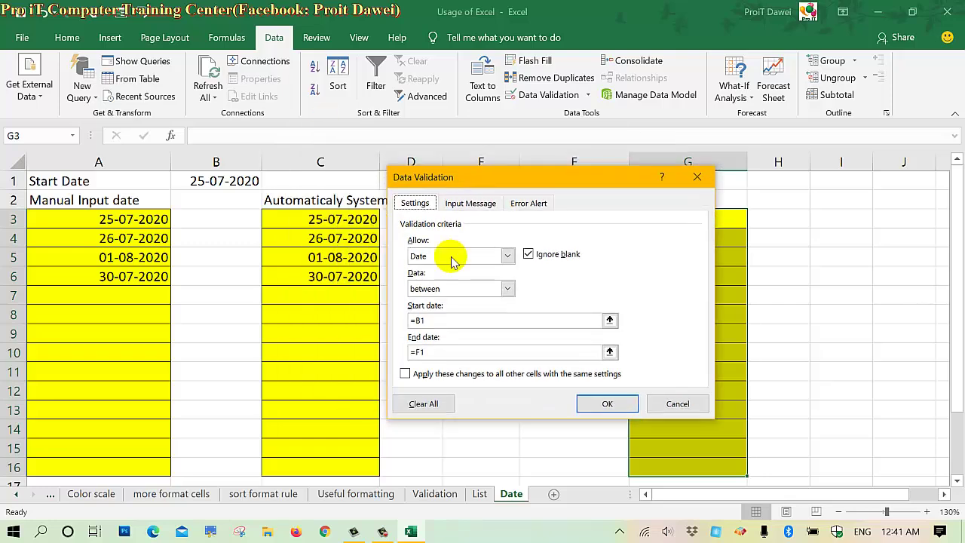
# - Replace the =B1 start date bound with the Start_Date name
pyautogui.click(419, 319)
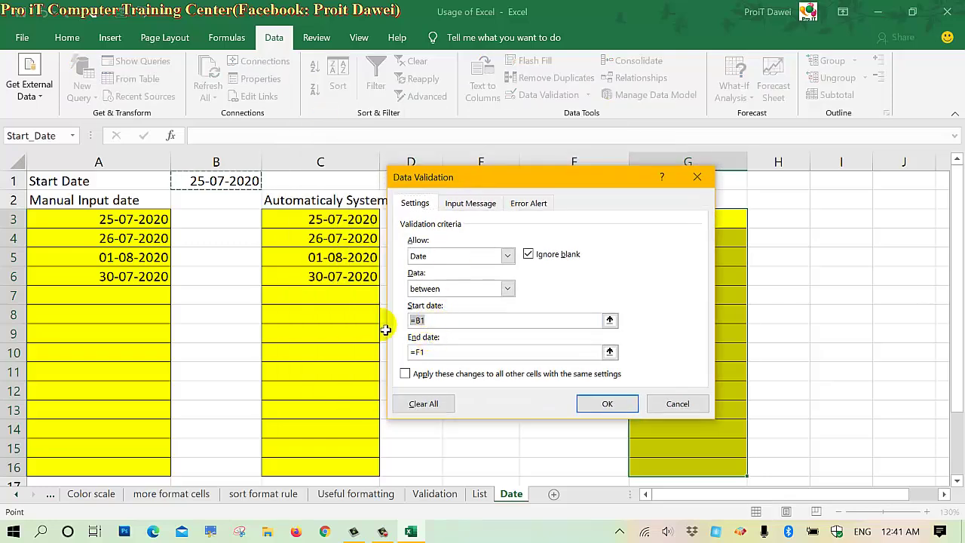
pyautogui.press('BackSpace')
pyautogui.moveTo(465, 192)
pyautogui.mouseDown()
pyautogui.moveTo(367, 209)
pyautogui.moveTo(356, 222)
pyautogui.mouseUp()
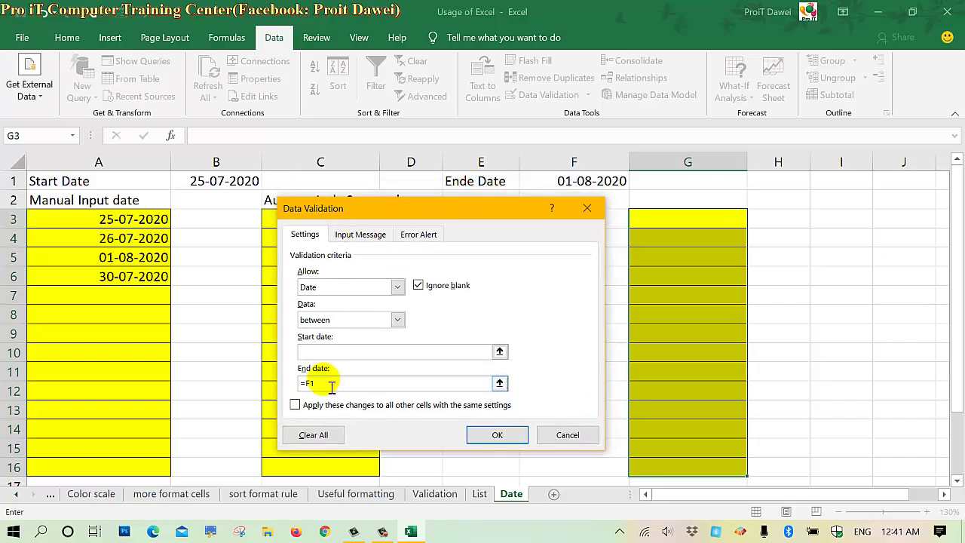
pyautogui.click(330, 356)
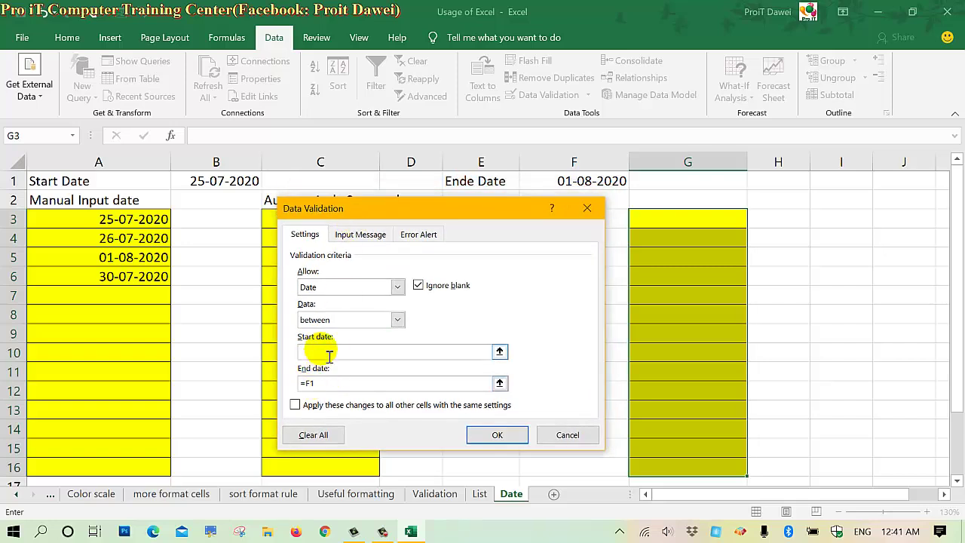
pyautogui.click(230, 39)
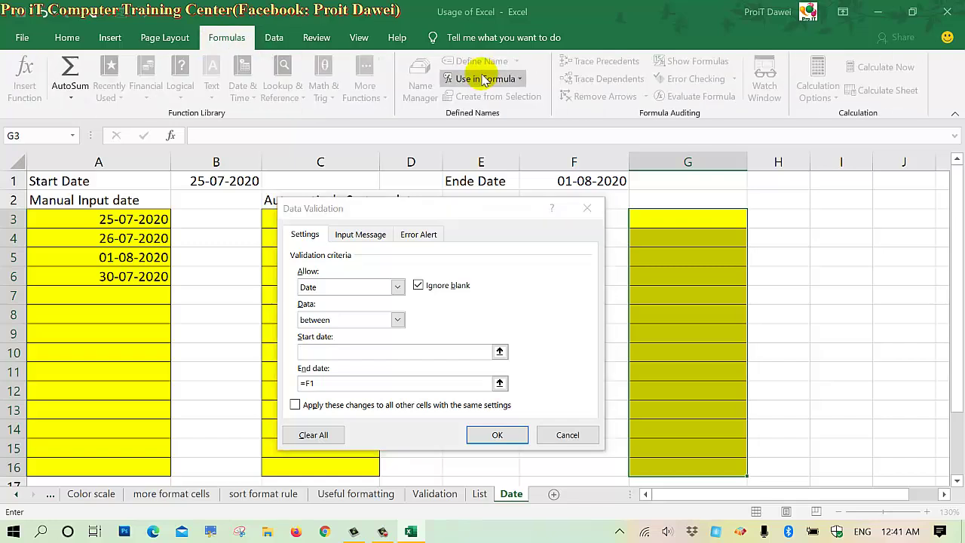
pyautogui.click(484, 80)
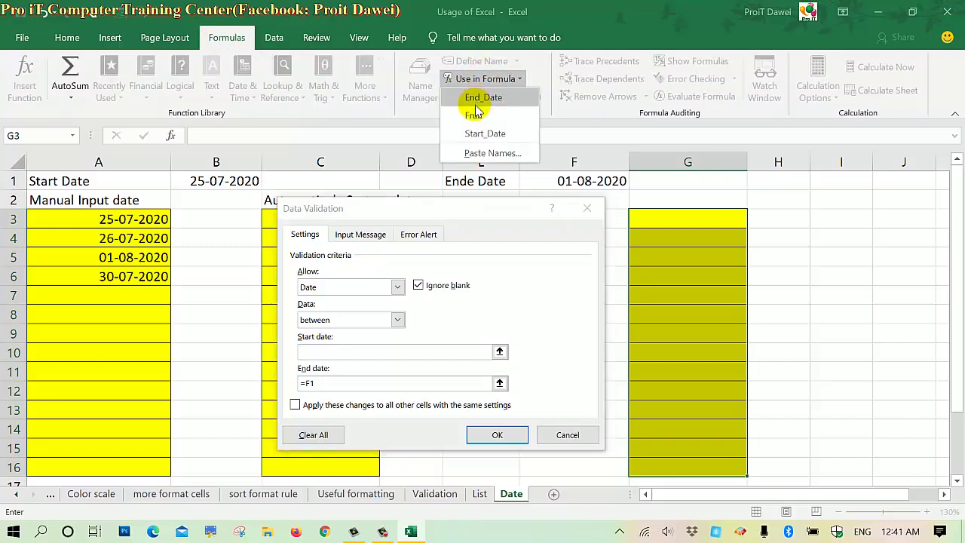
pyautogui.click(475, 133)
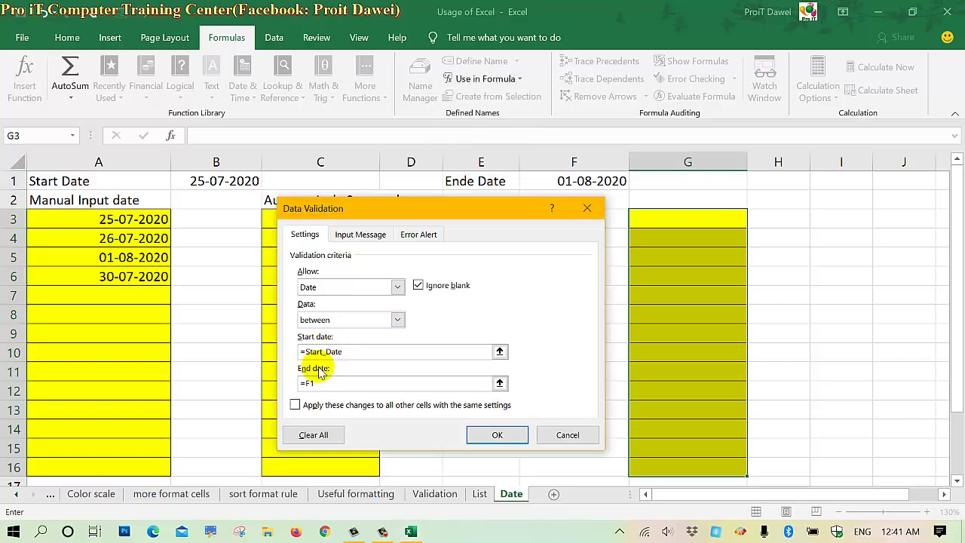
# - Replace the =F1 end date bound with End_Date and confirm the rule
pyautogui.moveTo(317, 383); pyautogui.dragTo(275, 383)
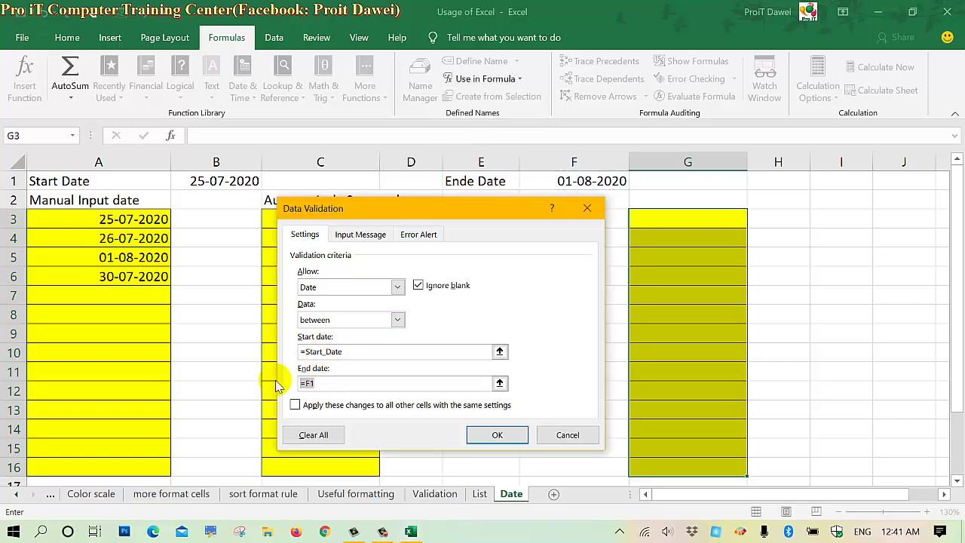
pyautogui.press('Delete')
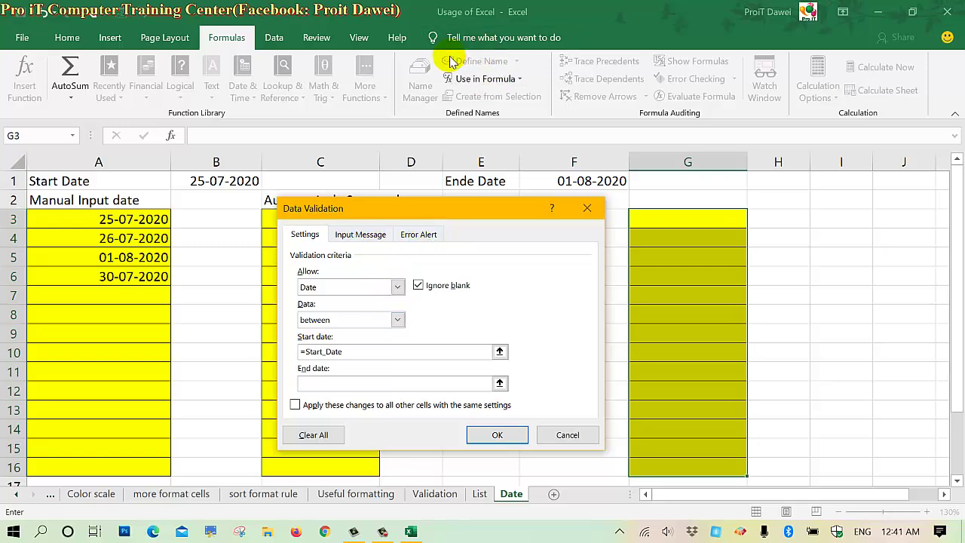
pyautogui.click(460, 79)
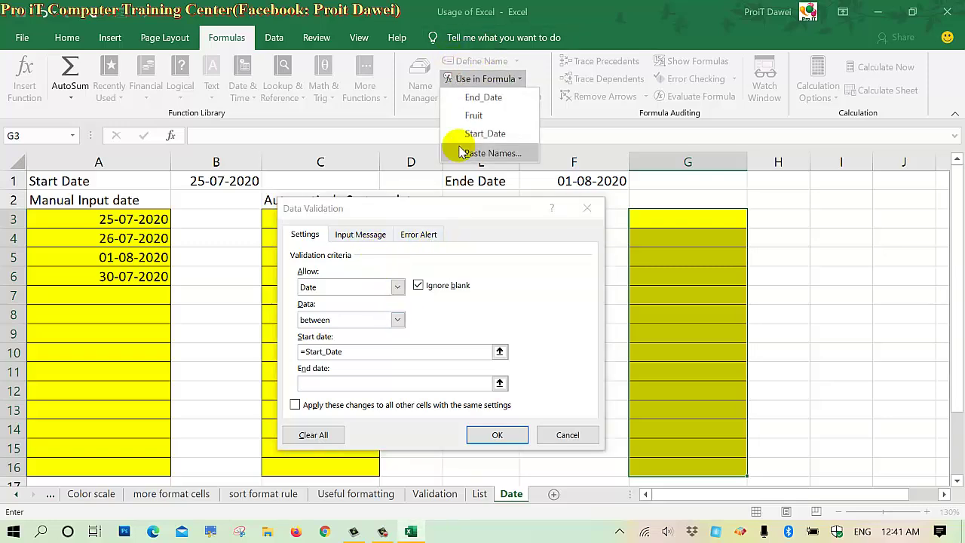
pyautogui.click(484, 97)
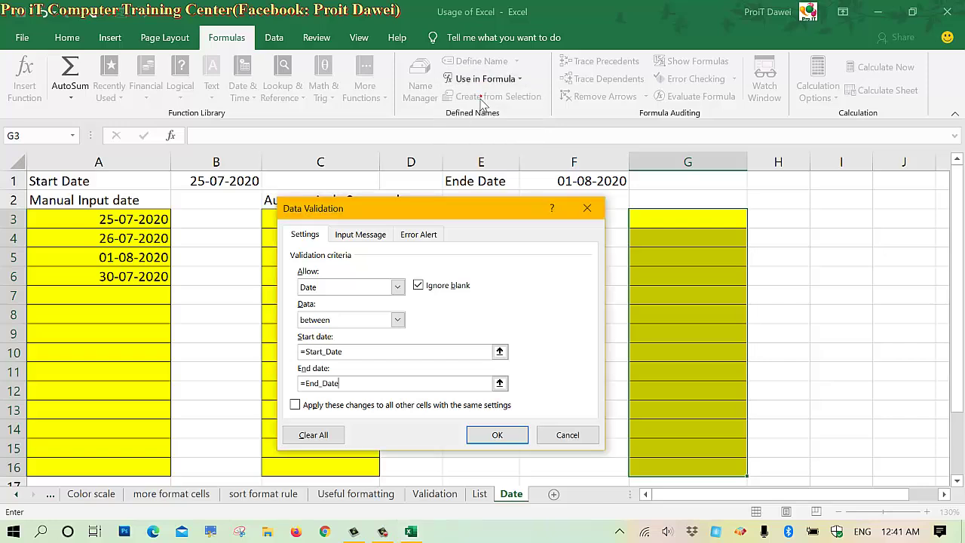
pyautogui.click(351, 352)
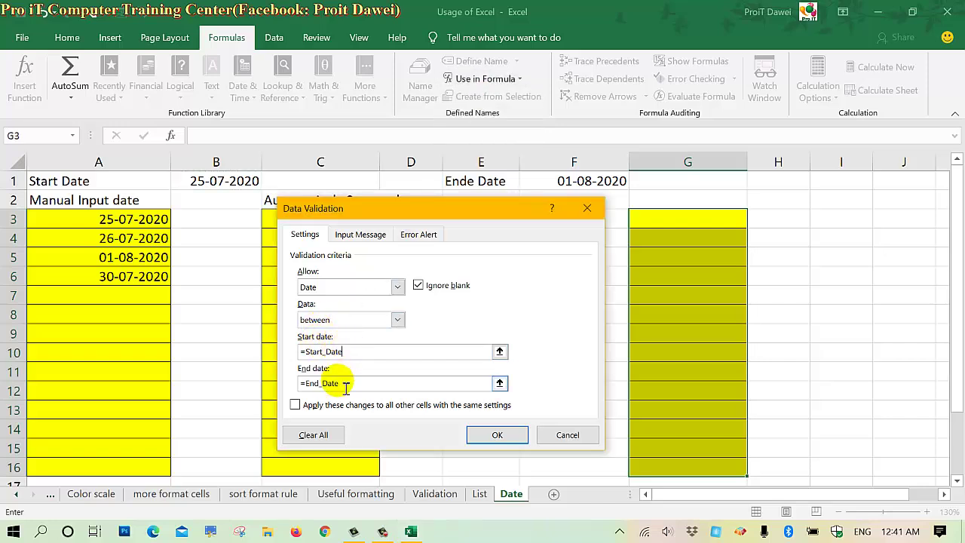
pyautogui.click(344, 384)
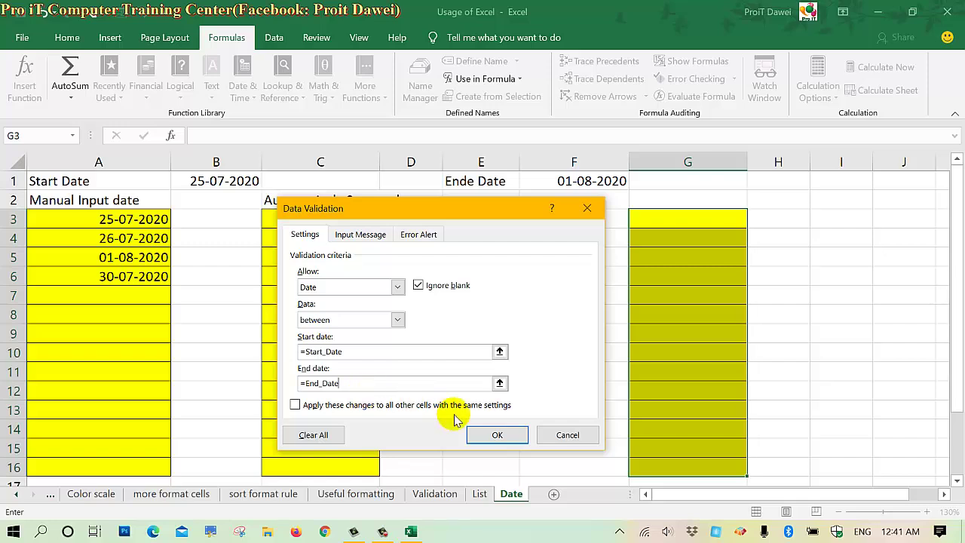
pyautogui.click(496, 435)
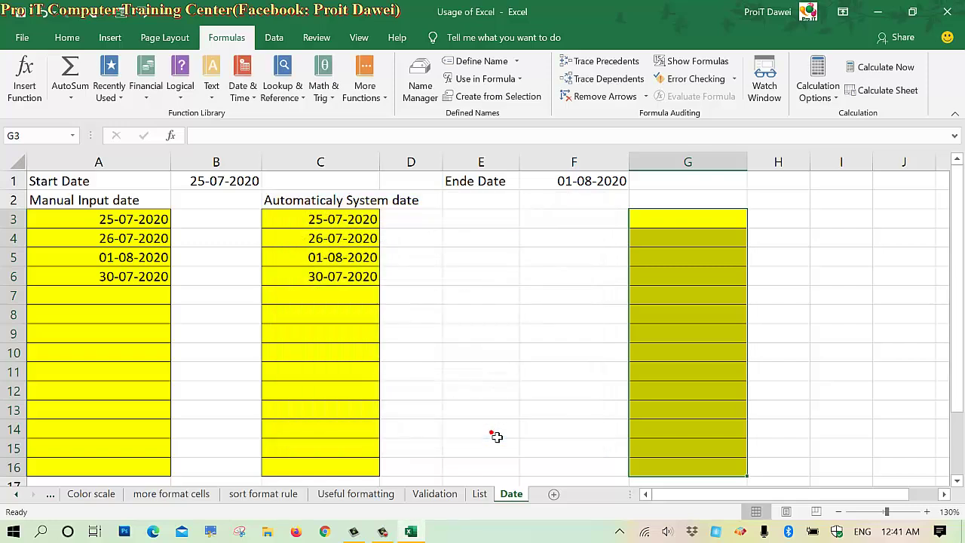
# - Enter 25-7-2020 and 26-7-2020 in G3:G4, cancelling the rejected 24-7-2020
pyautogui.click(679, 222)
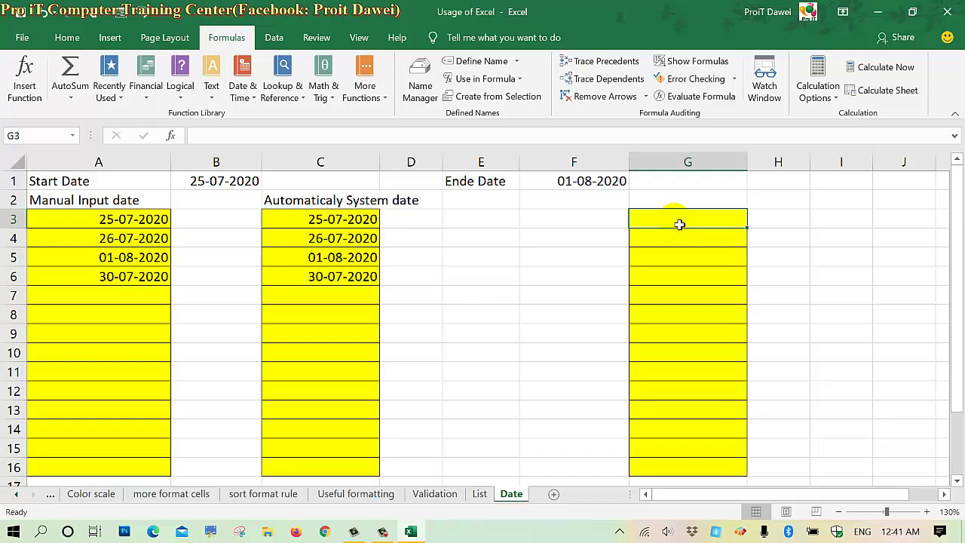
pyautogui.write('25-')
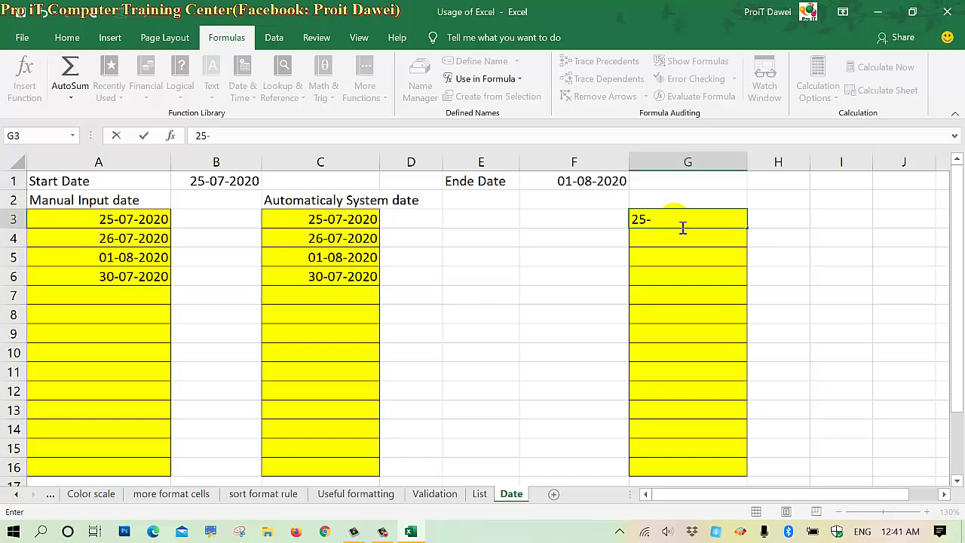
pyautogui.write('7-2020')
pyautogui.press('Return')
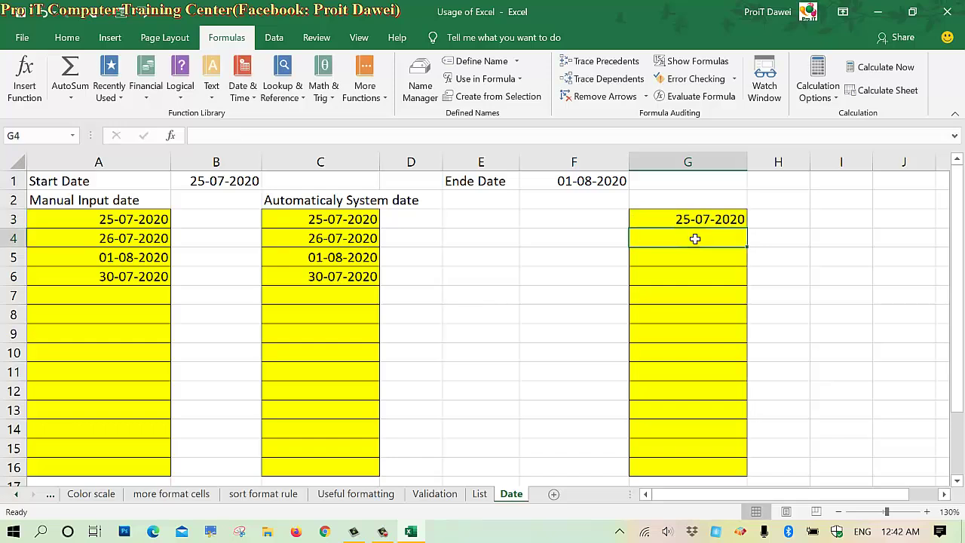
pyautogui.write('2')
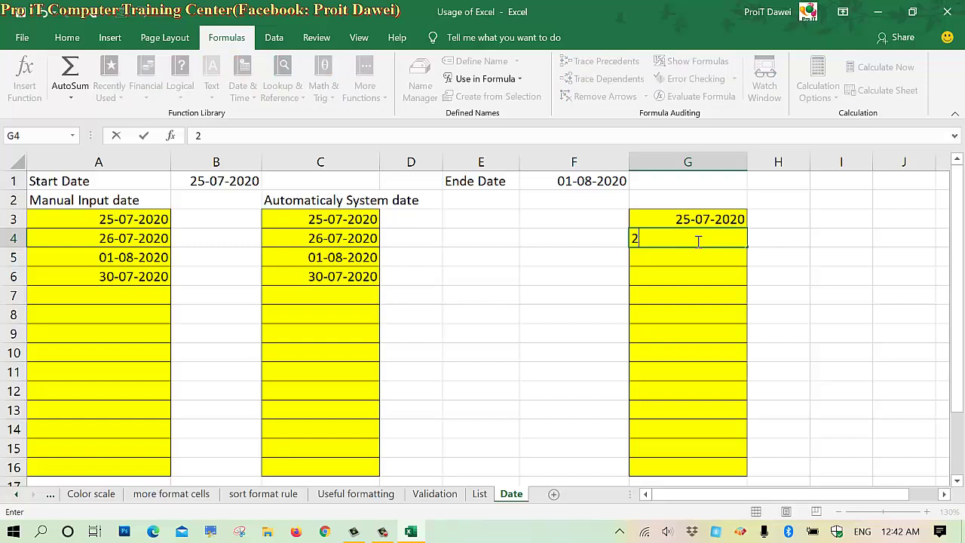
pyautogui.write('6-7-2')
pyautogui.write('020')
pyautogui.press('Return')
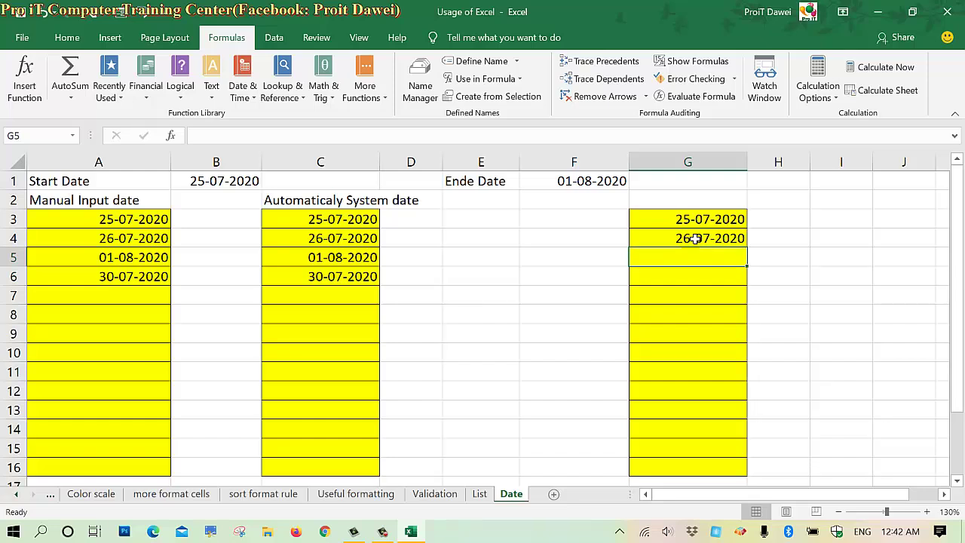
pyautogui.write('2')
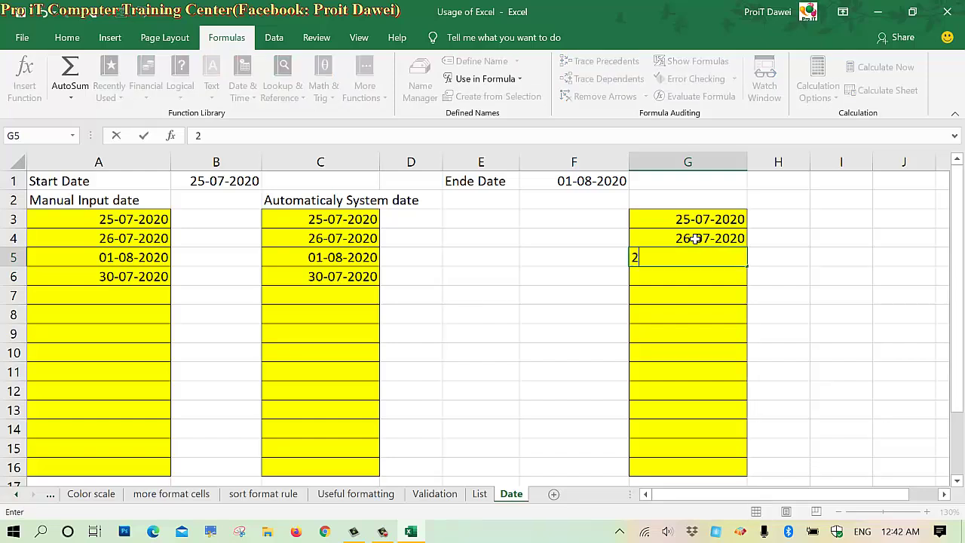
pyautogui.write('4-7-')
pyautogui.write('2020')
pyautogui.press('Return')
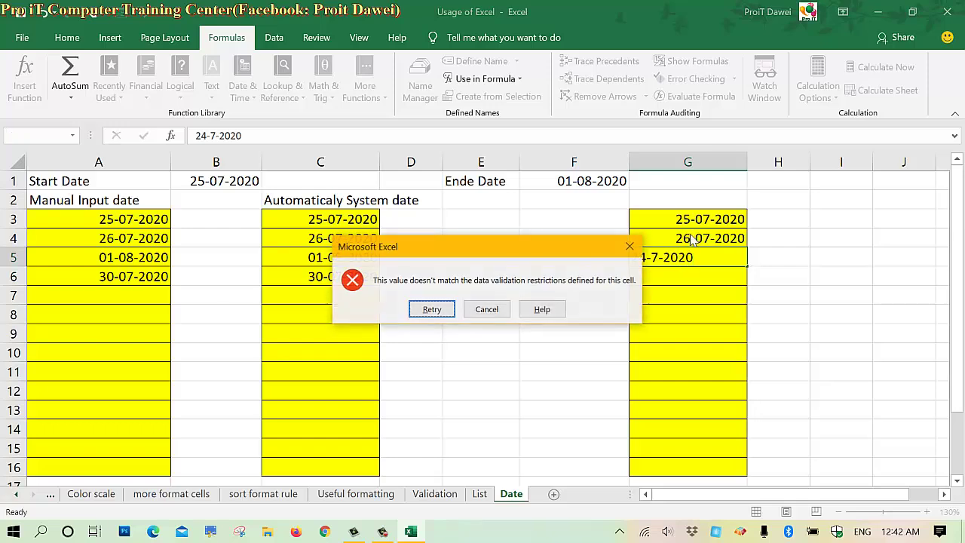
pyautogui.click(486, 309)
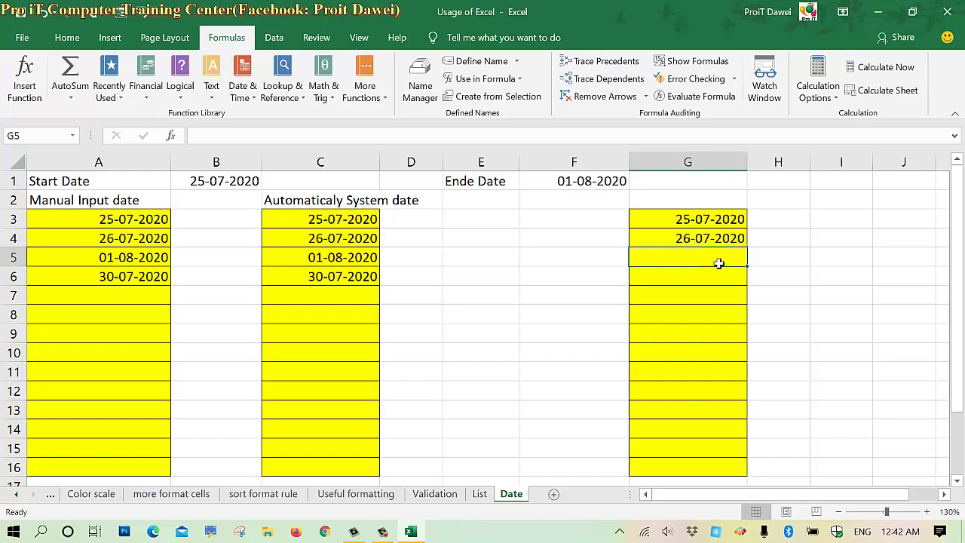
# - Enter 1-8-2020 in G5 and 30-07-2020 in G6 after 2-8-2020 is rejected
pyautogui.write('1-8-20')
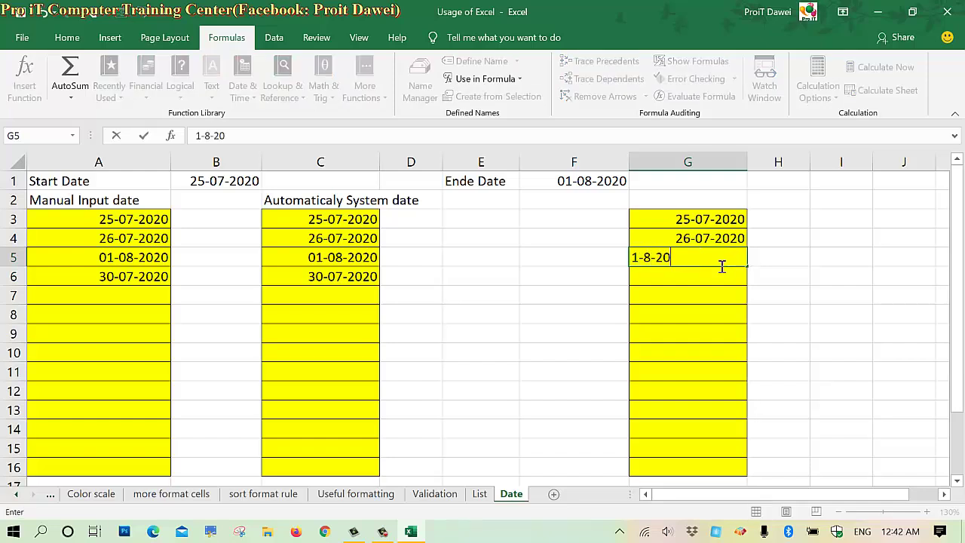
pyautogui.write('20')
pyautogui.press('Return')
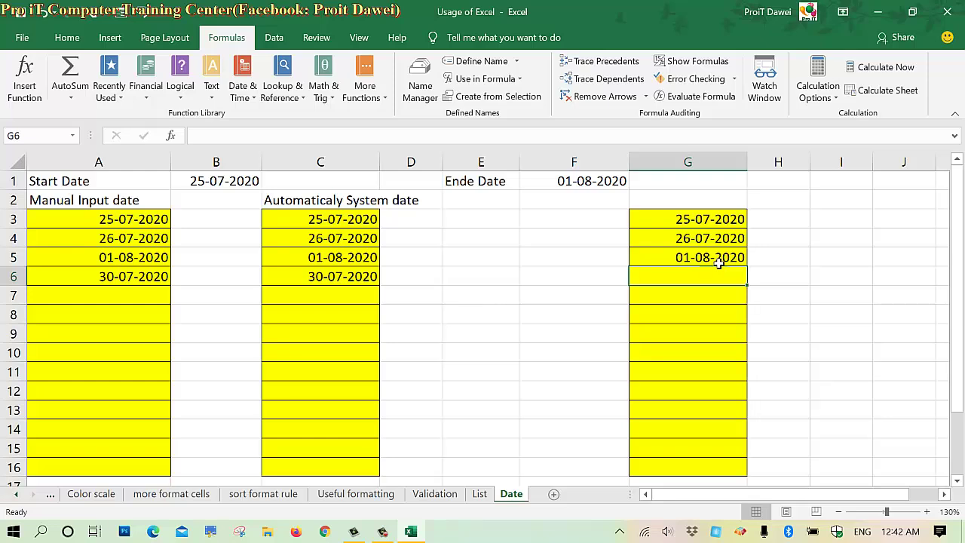
pyautogui.write('2-')
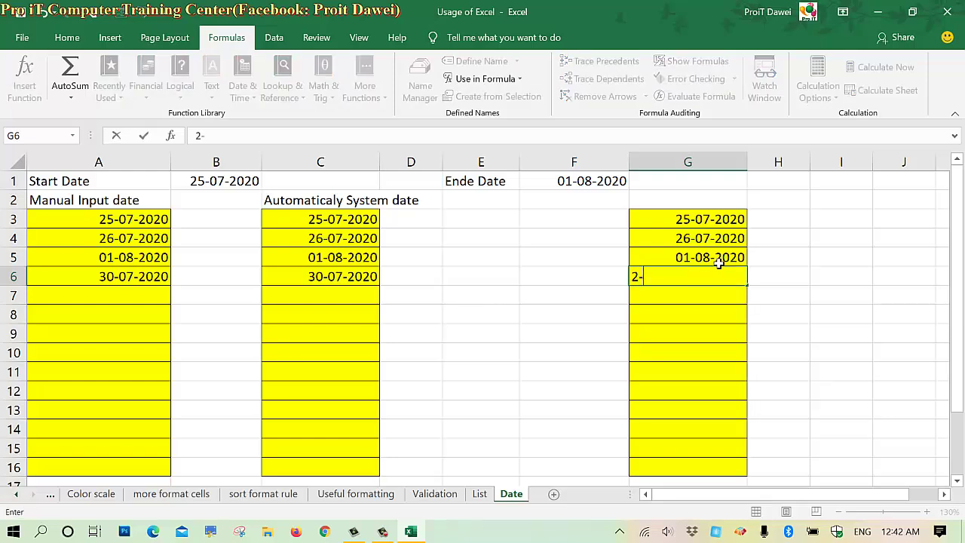
pyautogui.write('8-')
pyautogui.write('2020')
pyautogui.press('Return')
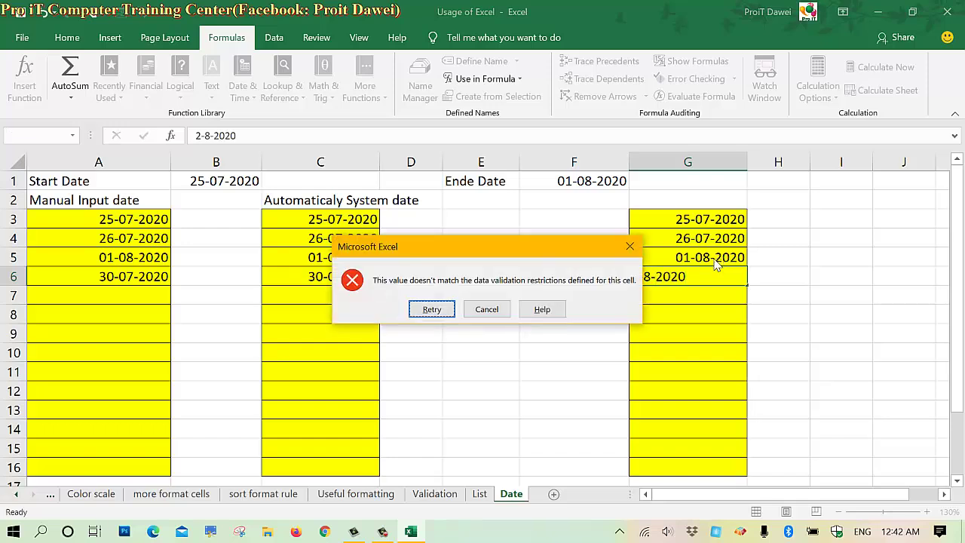
pyautogui.press('Return')
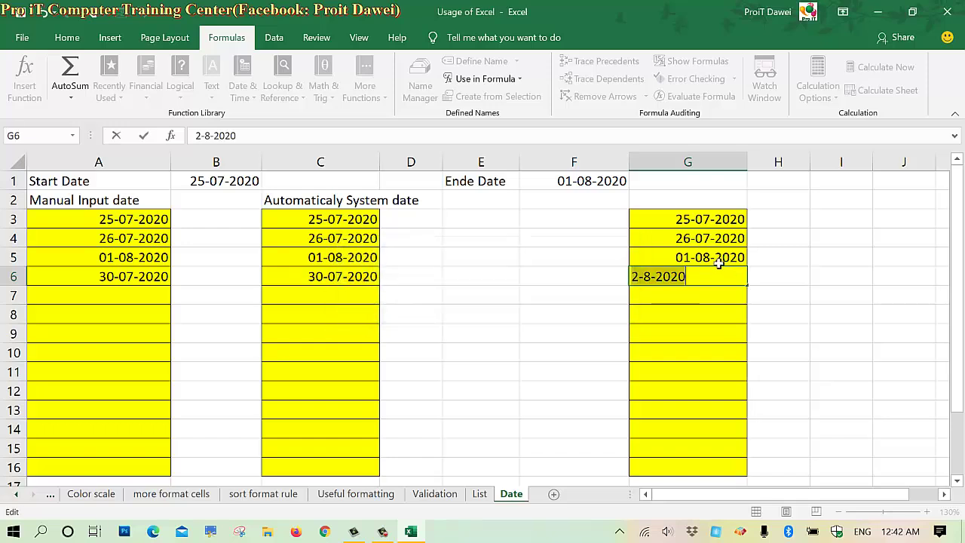
pyautogui.write('30-')
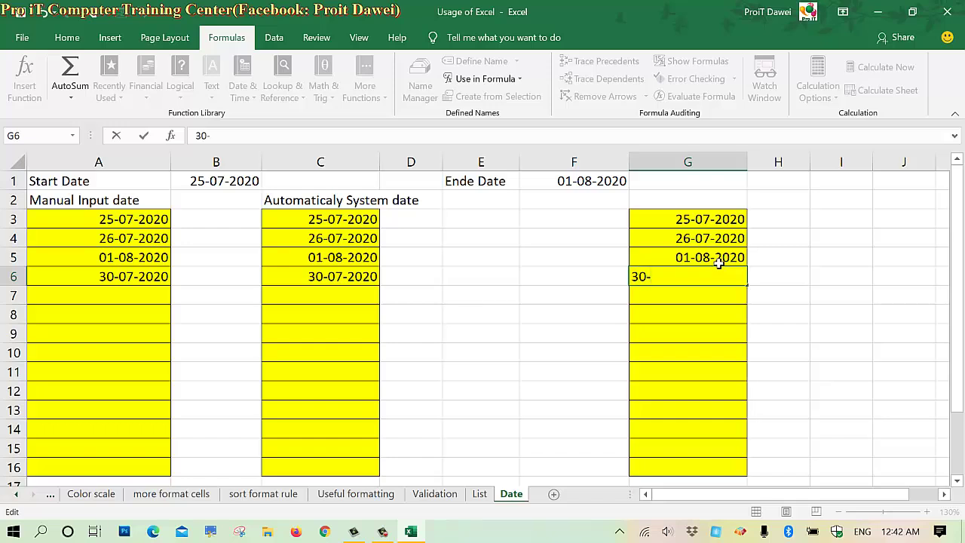
pyautogui.write('07-2020')
pyautogui.press('Return')
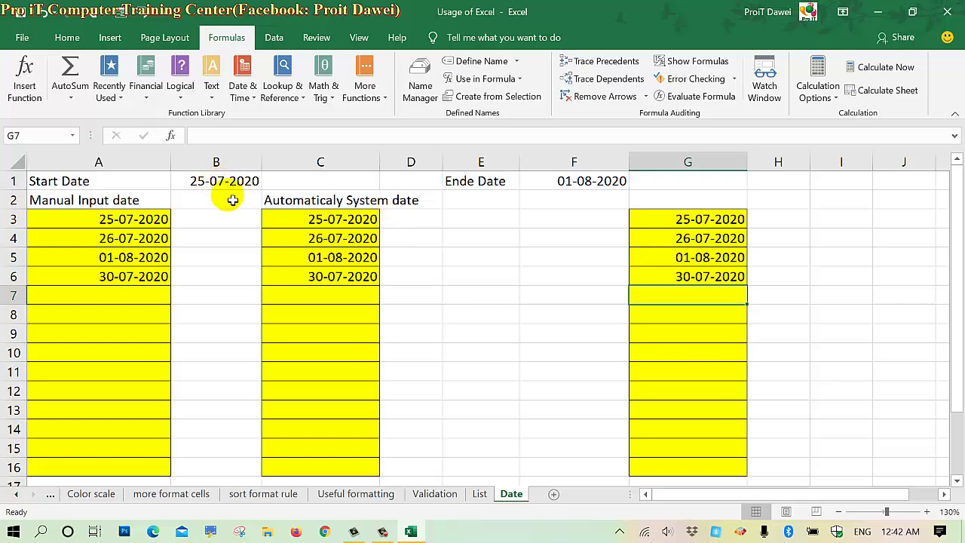
pyautogui.click(138, 219)
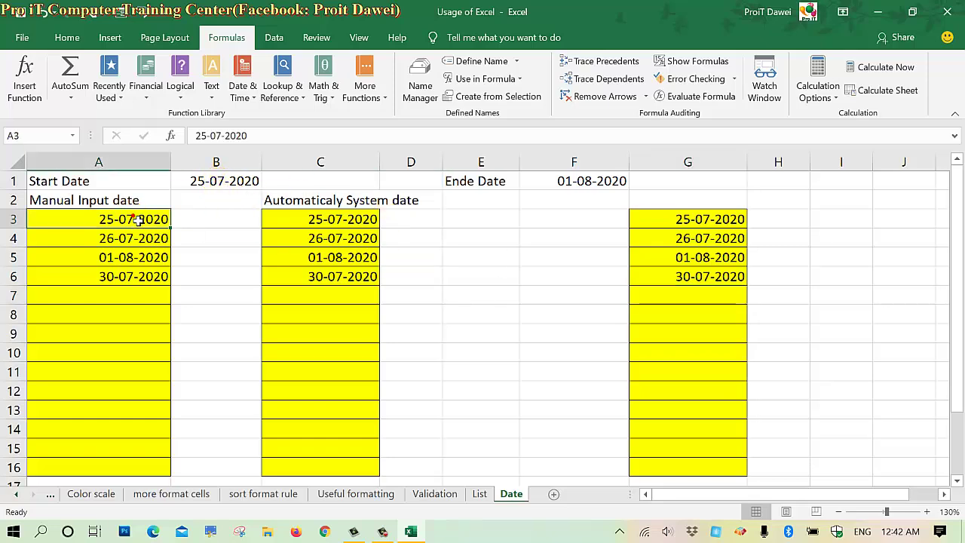